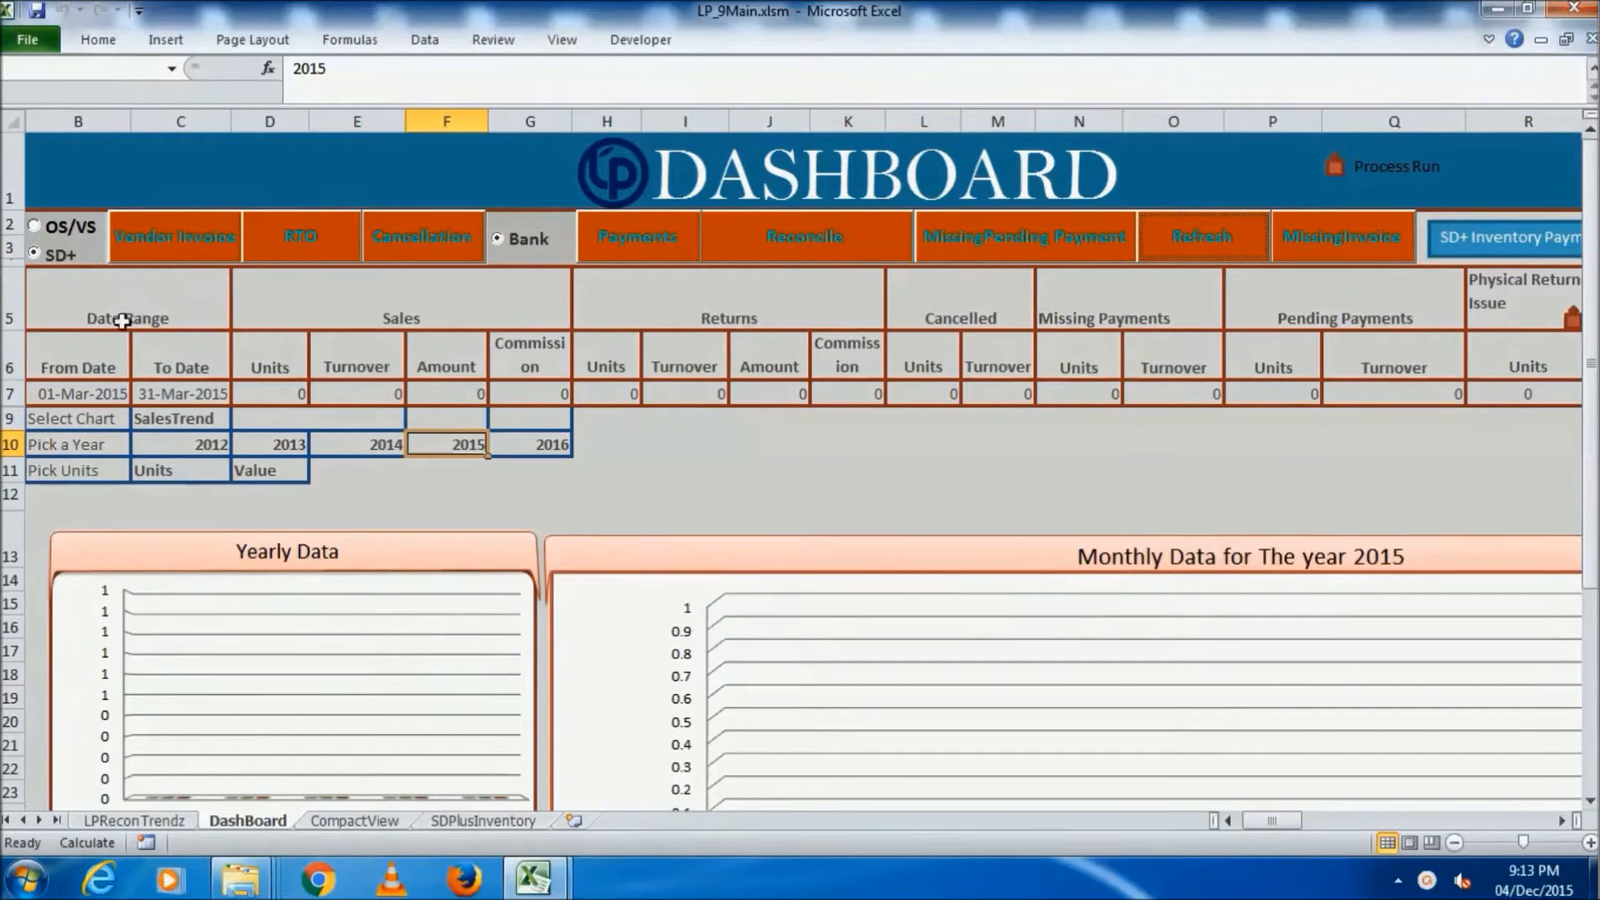
- Choose the SD+ order type and start the Vendor Invoice download, agreeing to continue
left_click(37, 226)
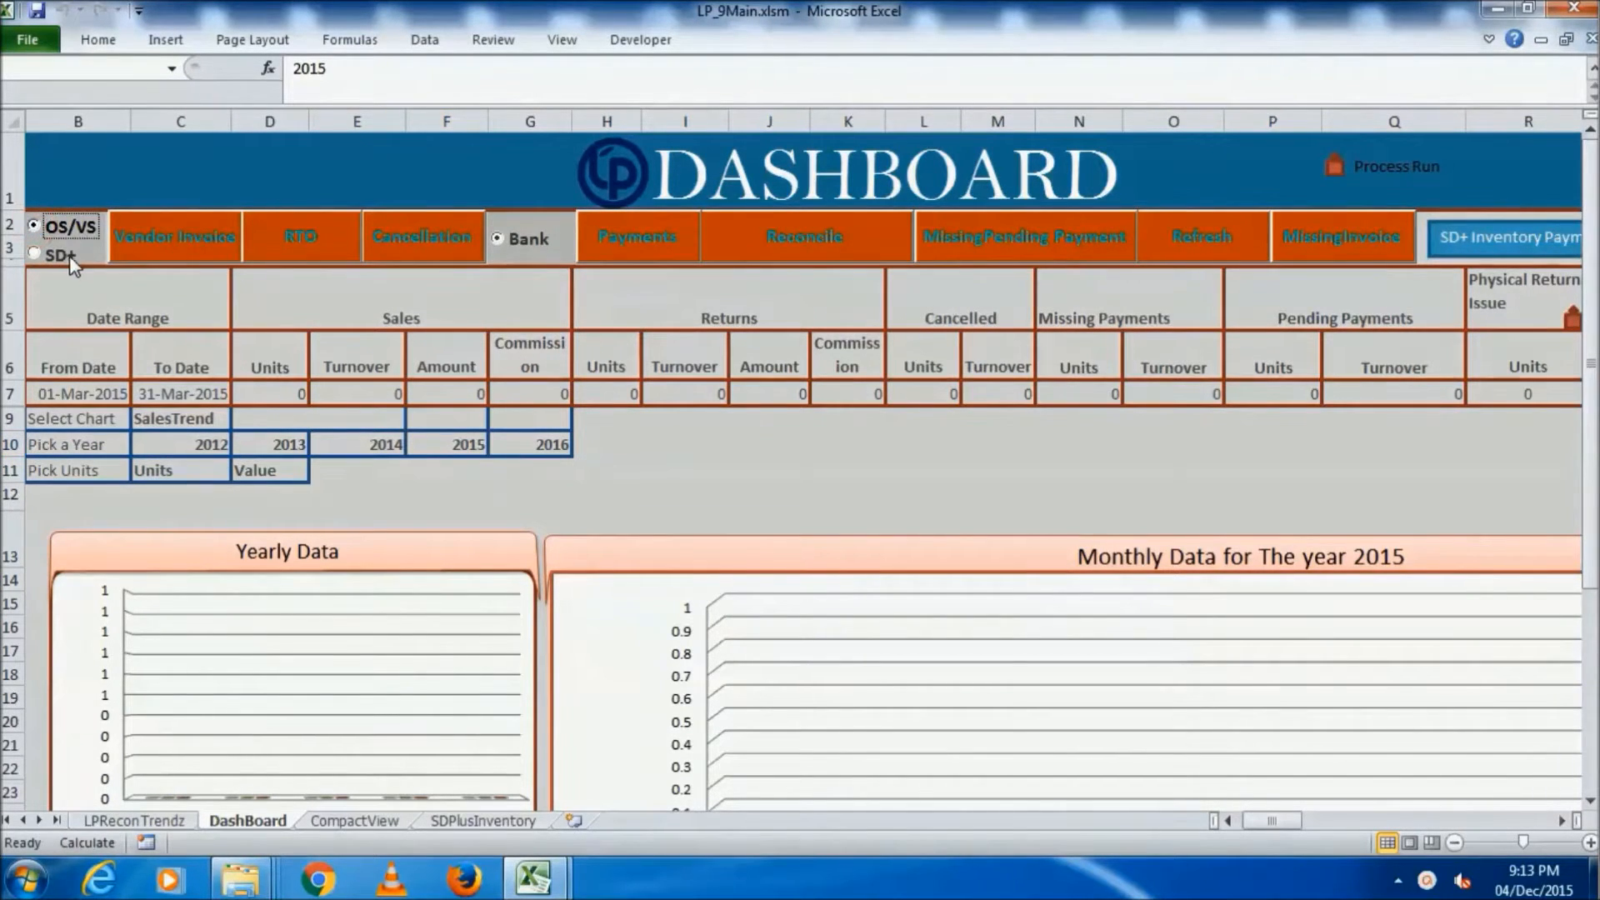
left_click(34, 253)
left_click(194, 228)
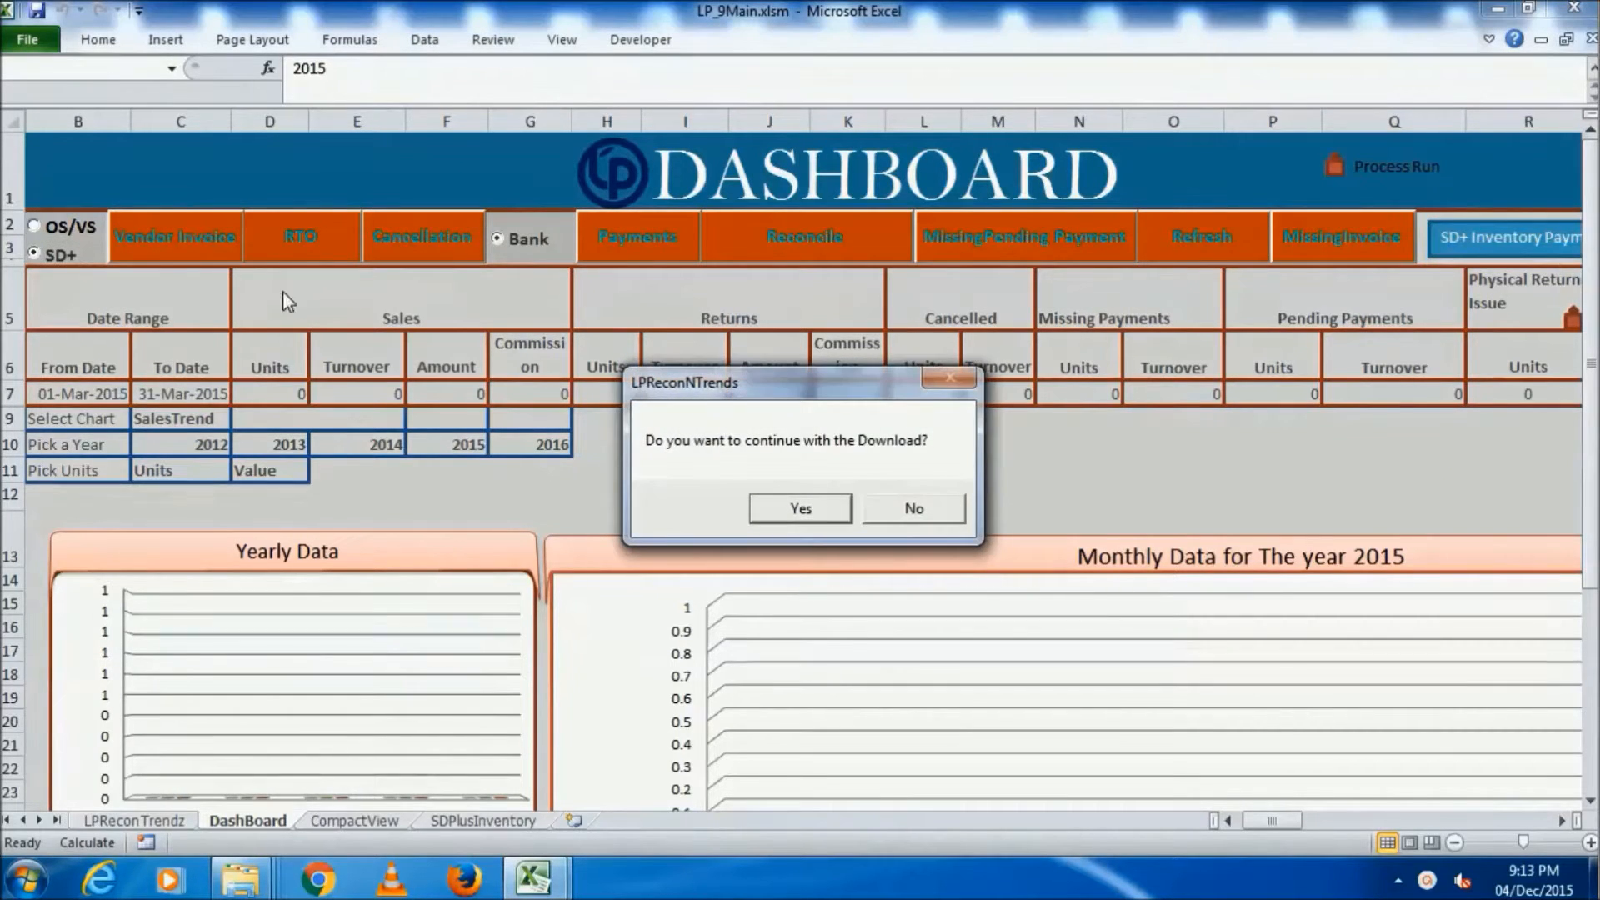
left_click(822, 508)
- Import the vendor invoices from the 8.SOI_SALES_JAN.15 folder in Desktop > DEMO > DEMO > SALES and dismiss the completion message
left_click(88, 208)
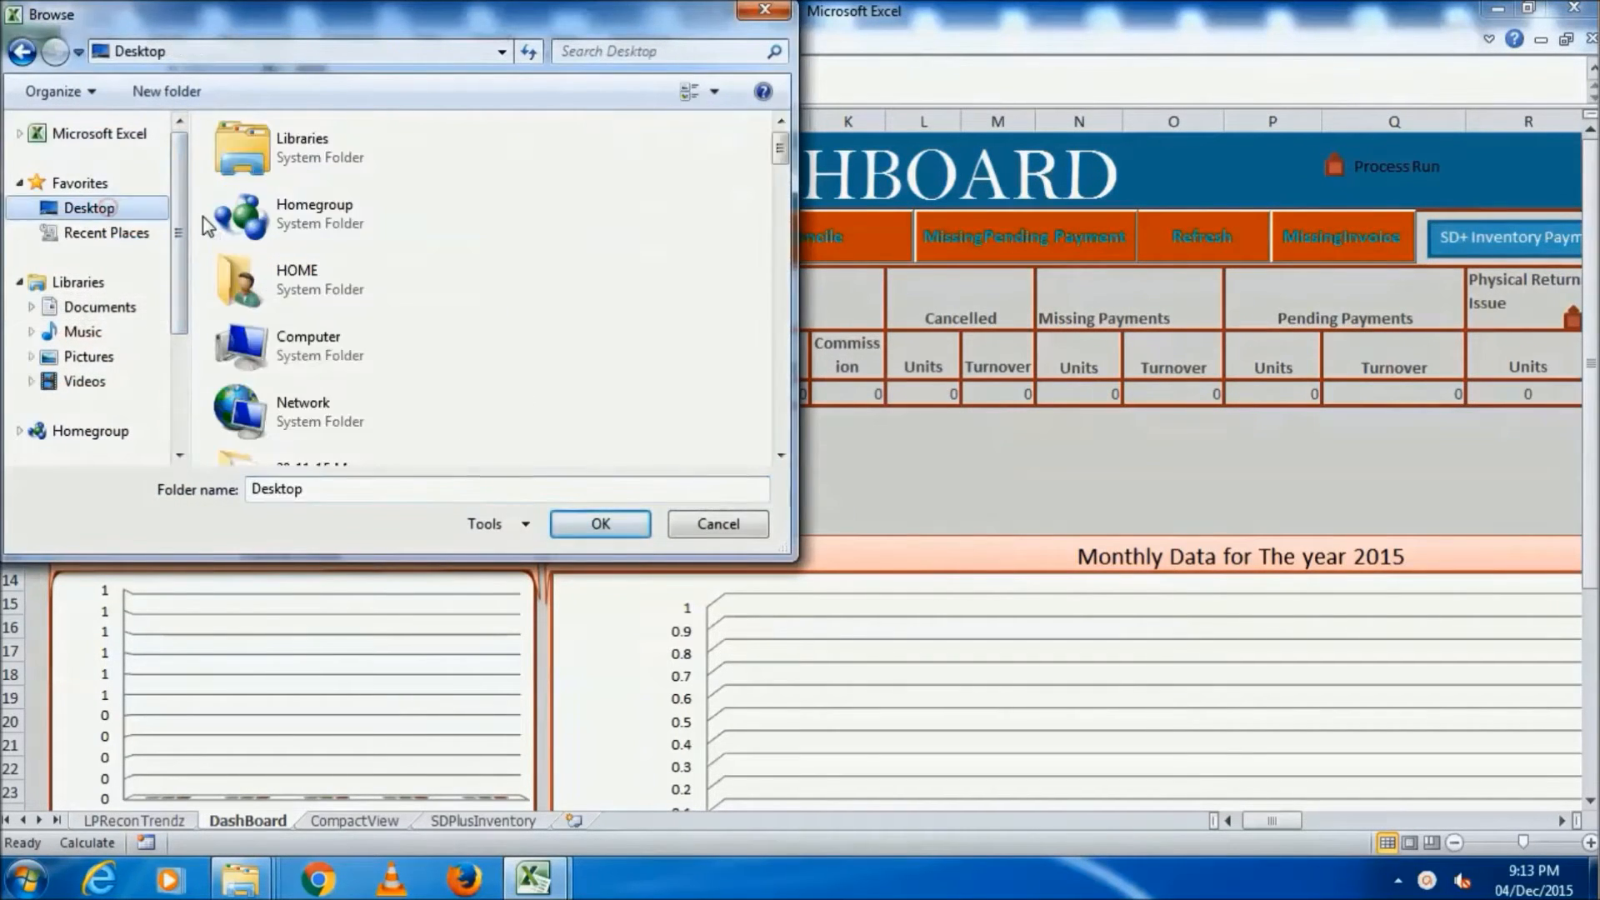
left_click(246, 215)
key("d")
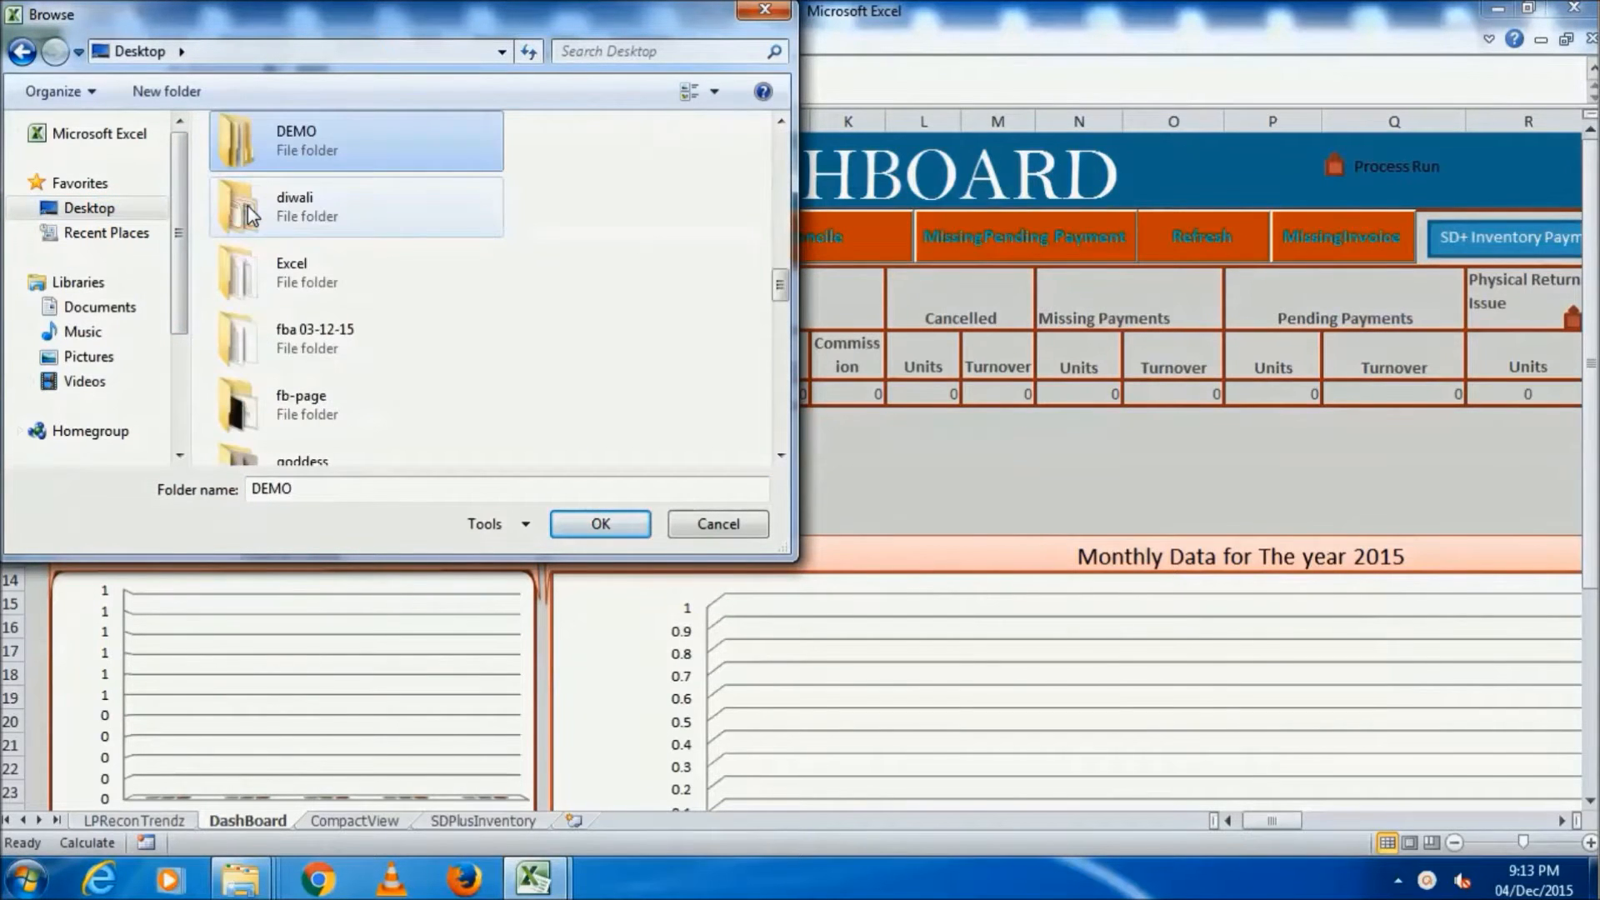
key("Return")
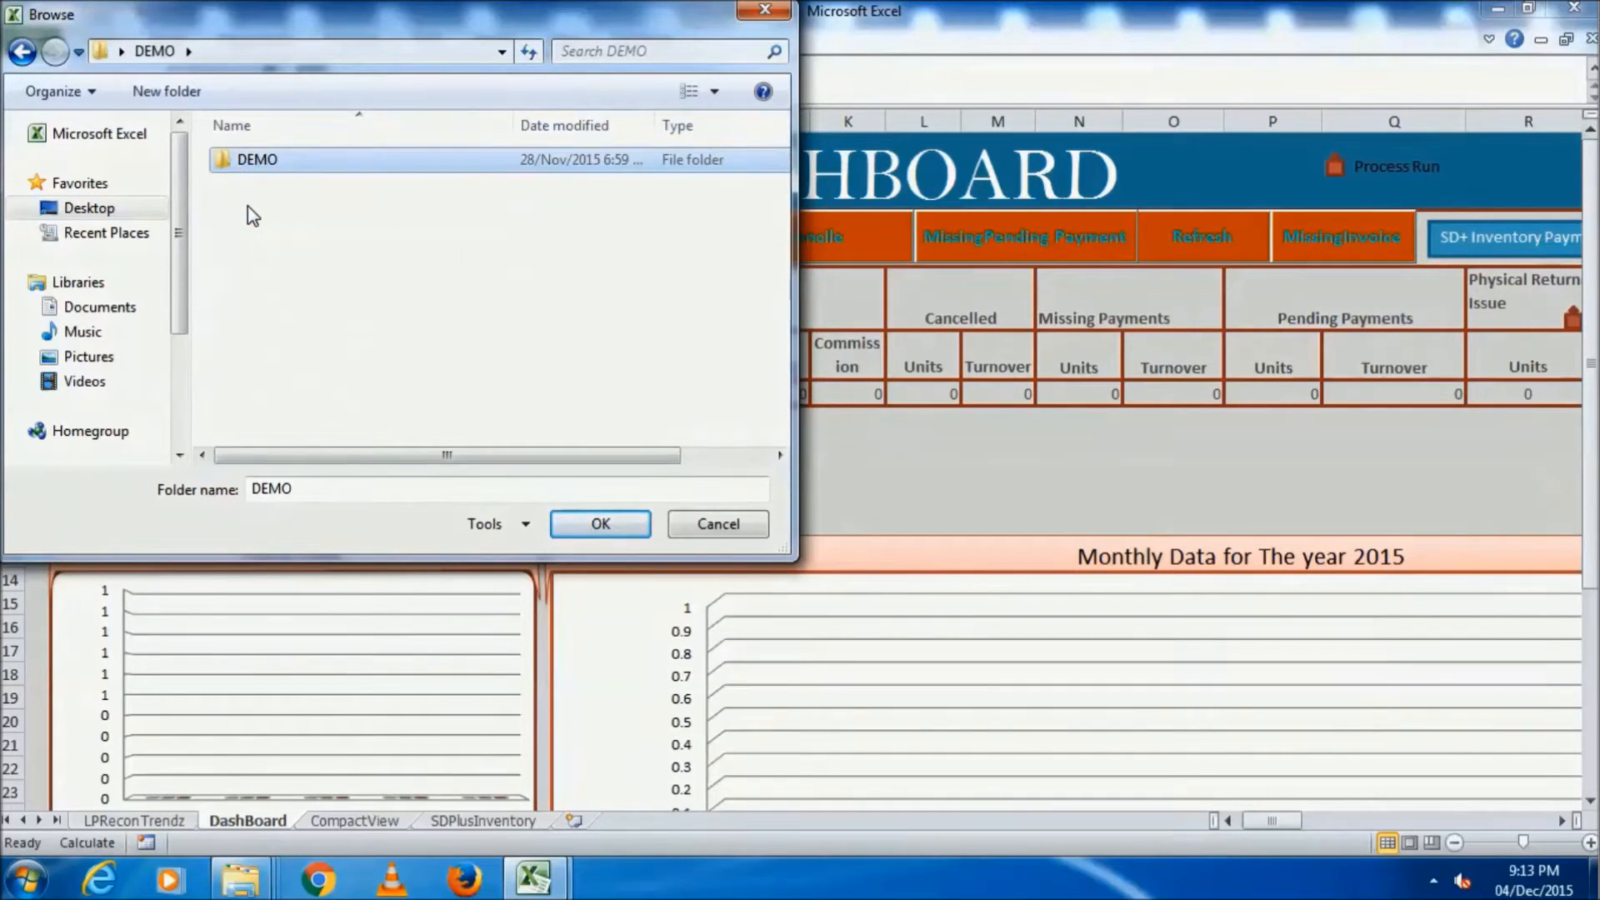
double_click(288, 158)
double_click(287, 236)
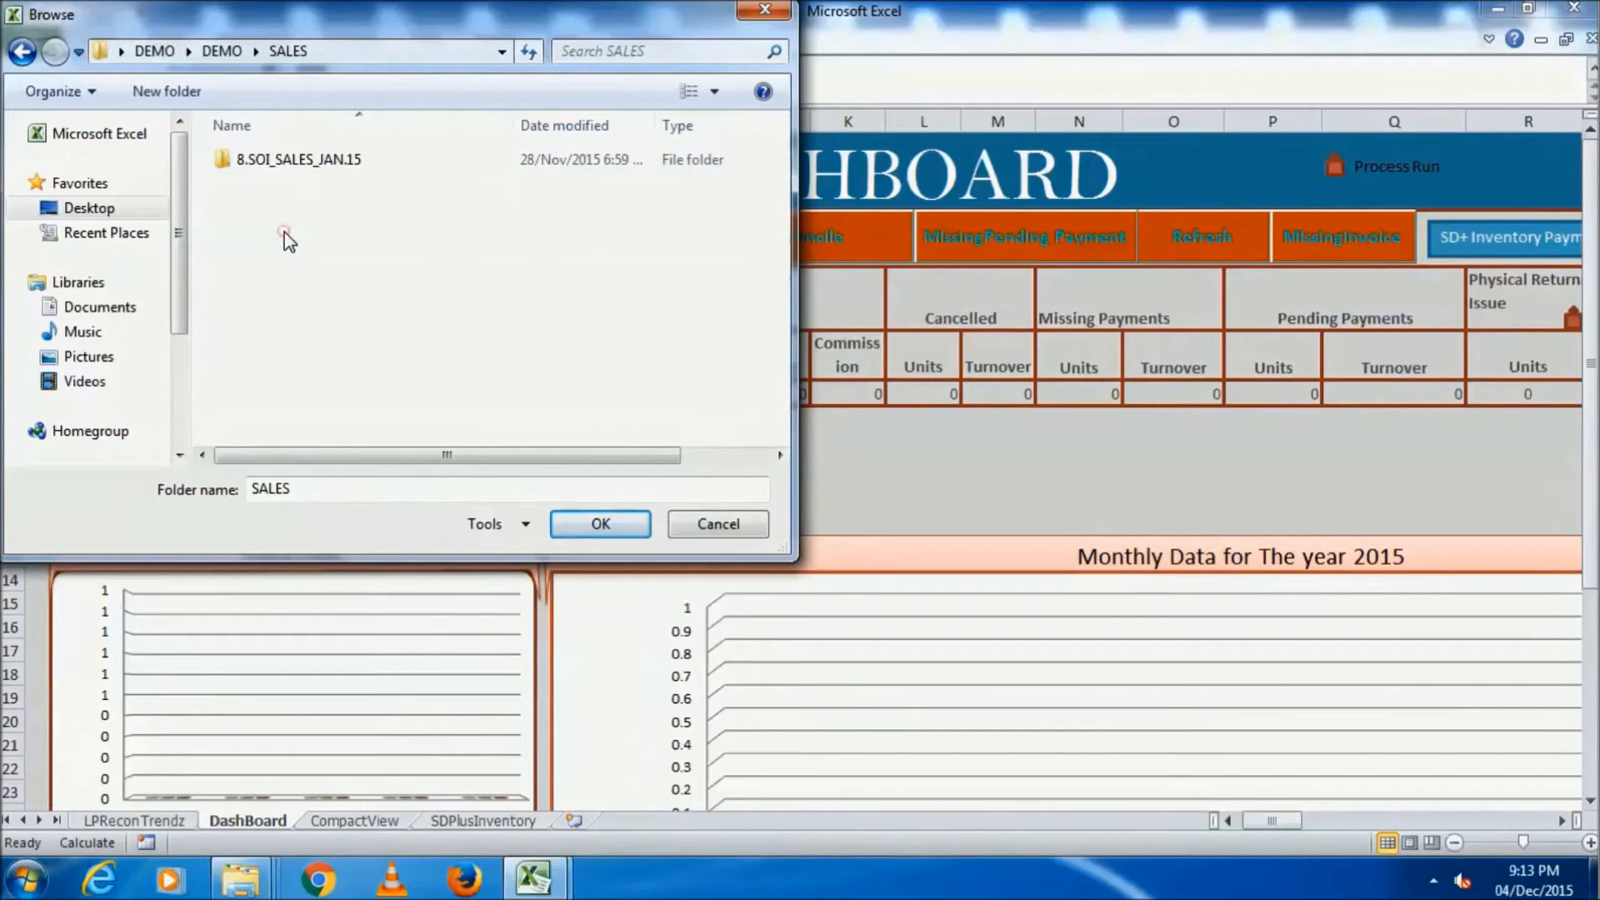
left_click(342, 163)
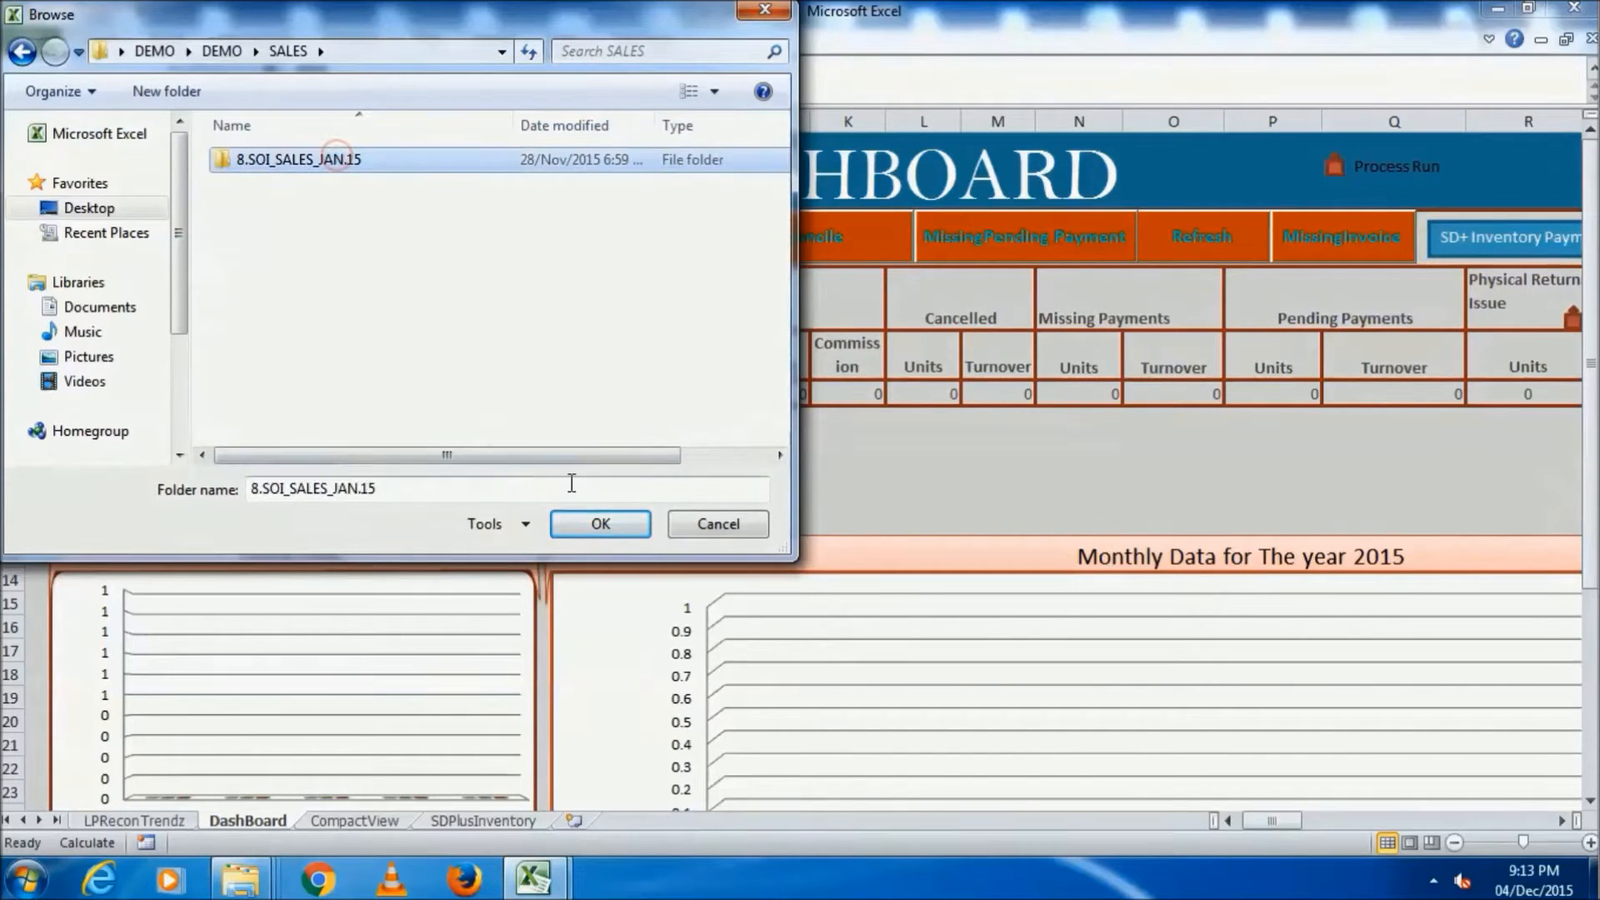
left_click(600, 523)
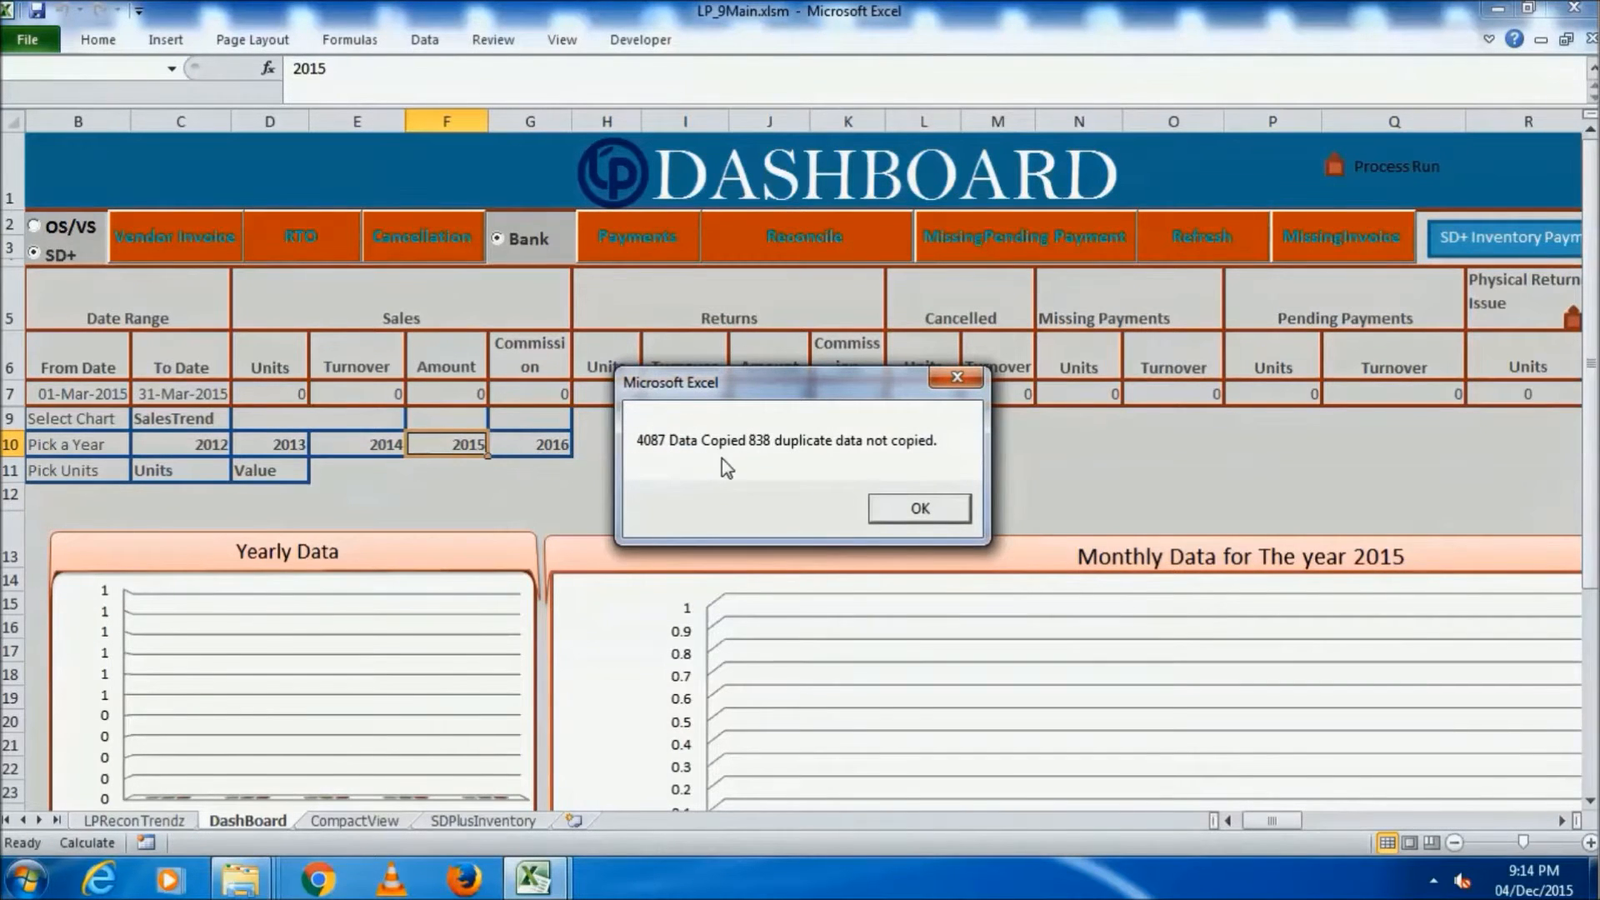
left_click(920, 508)
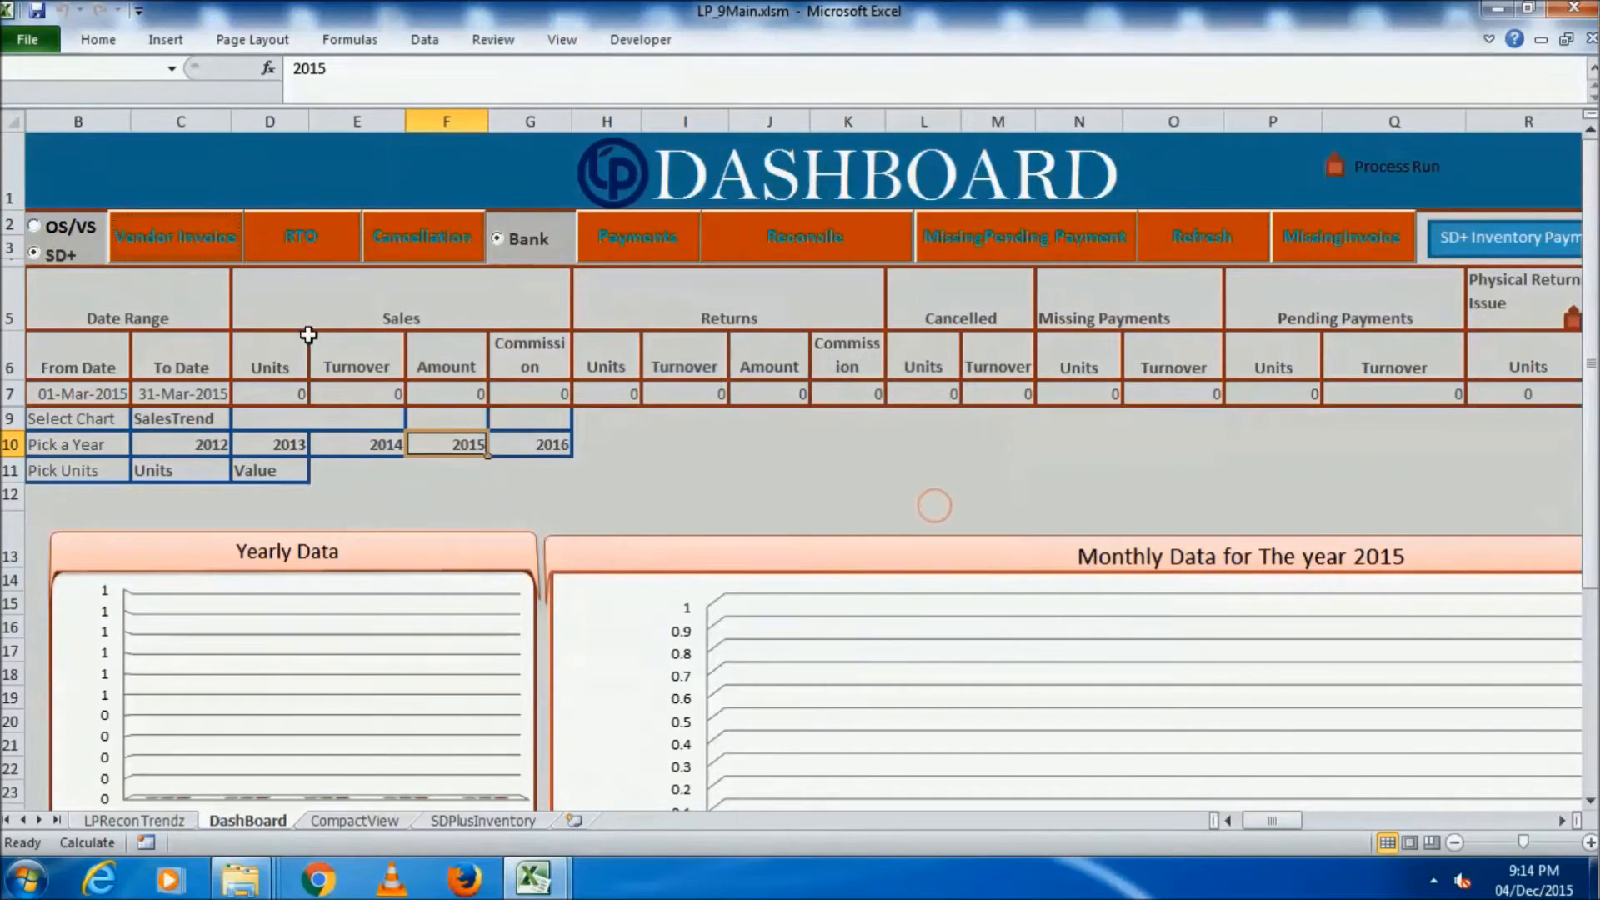
- Import the RTO data from the 8.RETURNS_JAN.15 folder in DEMO > RETURN and dismiss the completion message
left_click(315, 243)
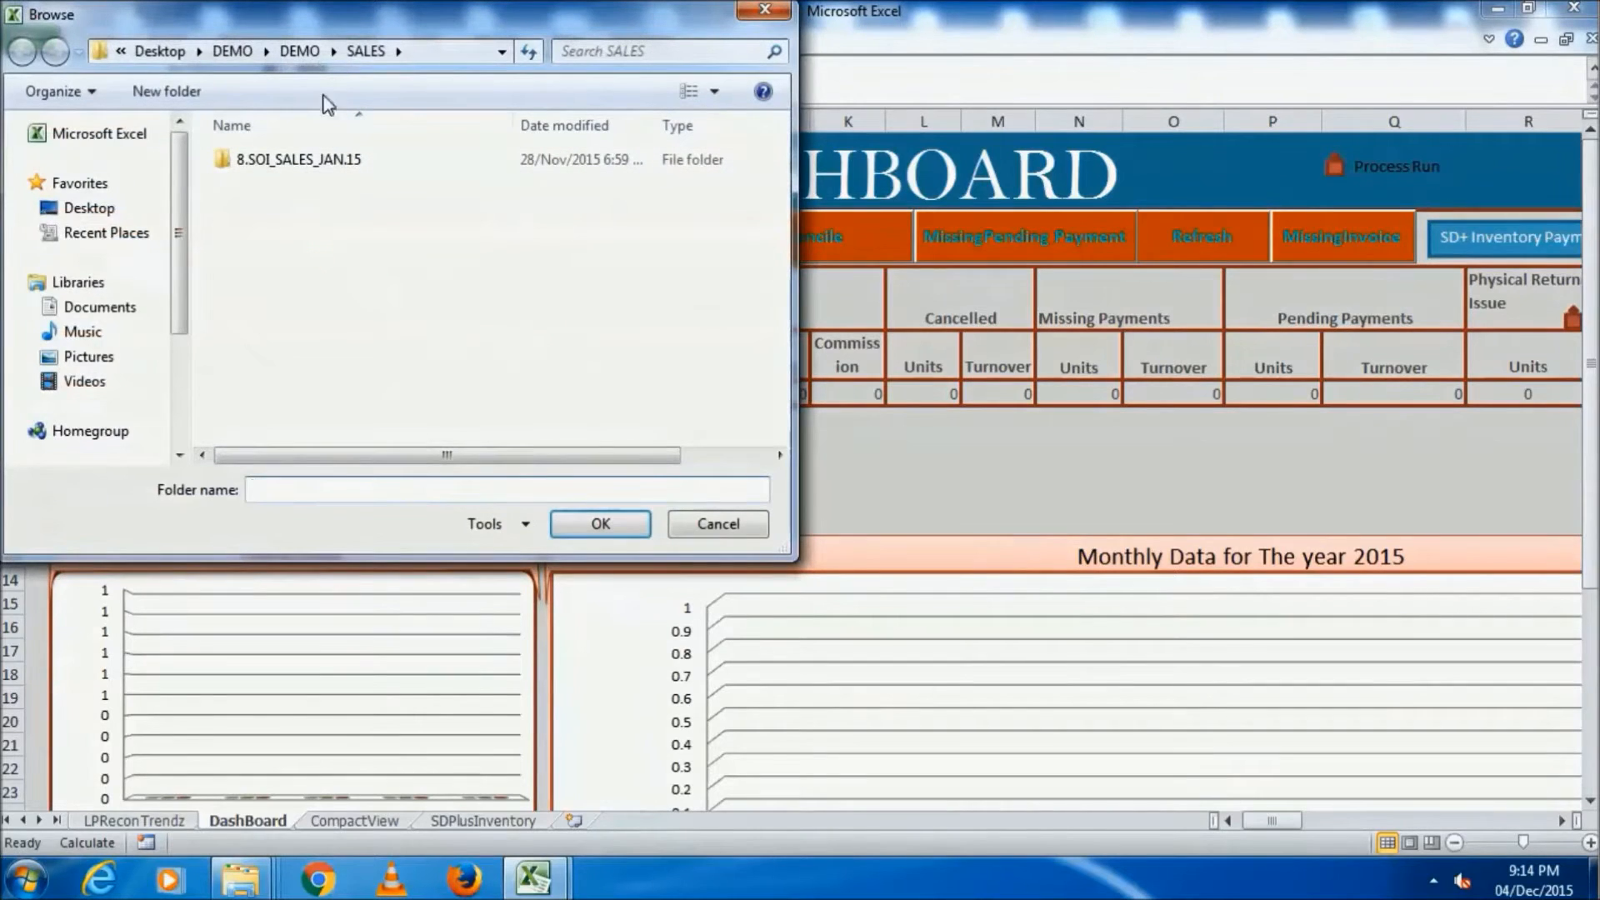
left_click(298, 50)
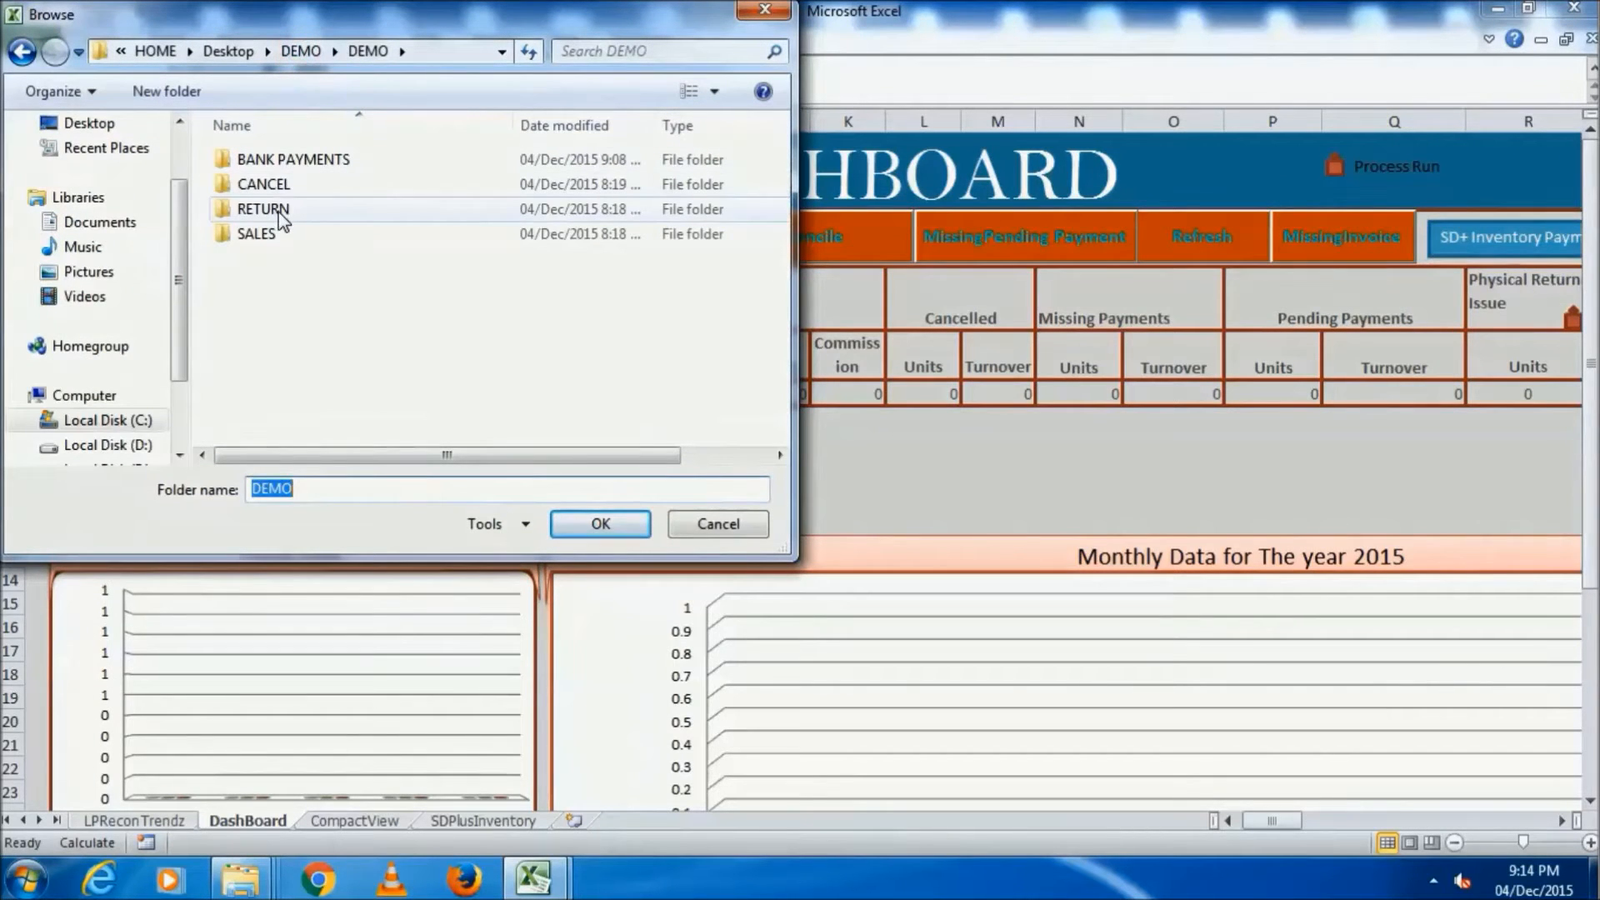
double_click(279, 212)
left_click(283, 159)
left_click(592, 523)
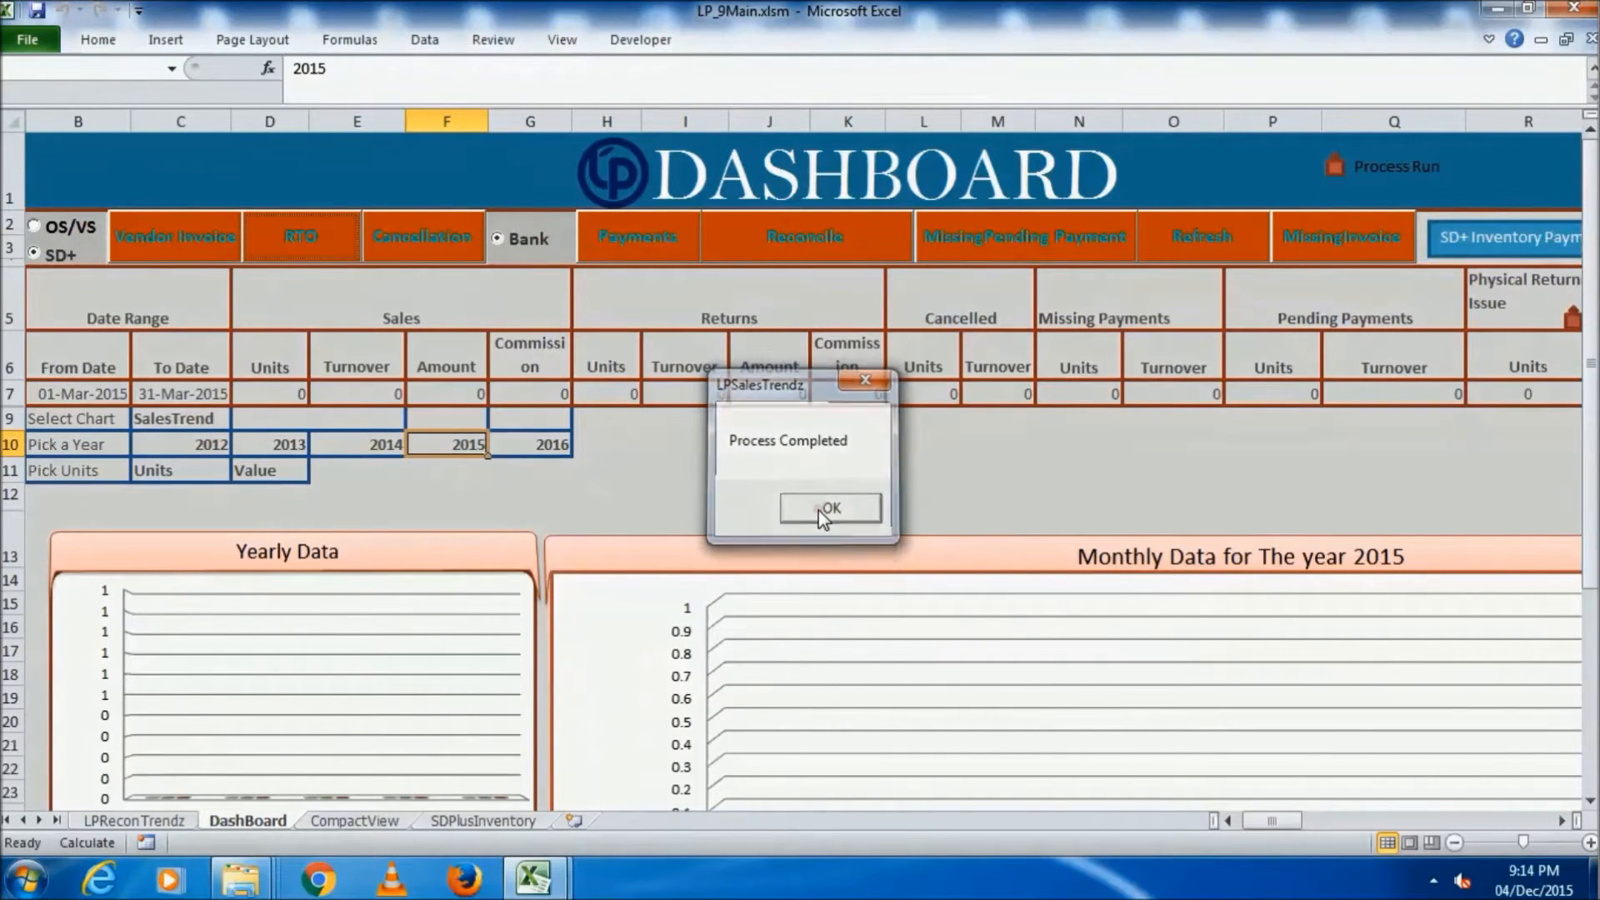
left_click(831, 509)
- Import the cancellation data from the 5.CANCELLATION_JAN.15 folder in DEMO > CANCEL and dismiss the completion message
left_click(427, 243)
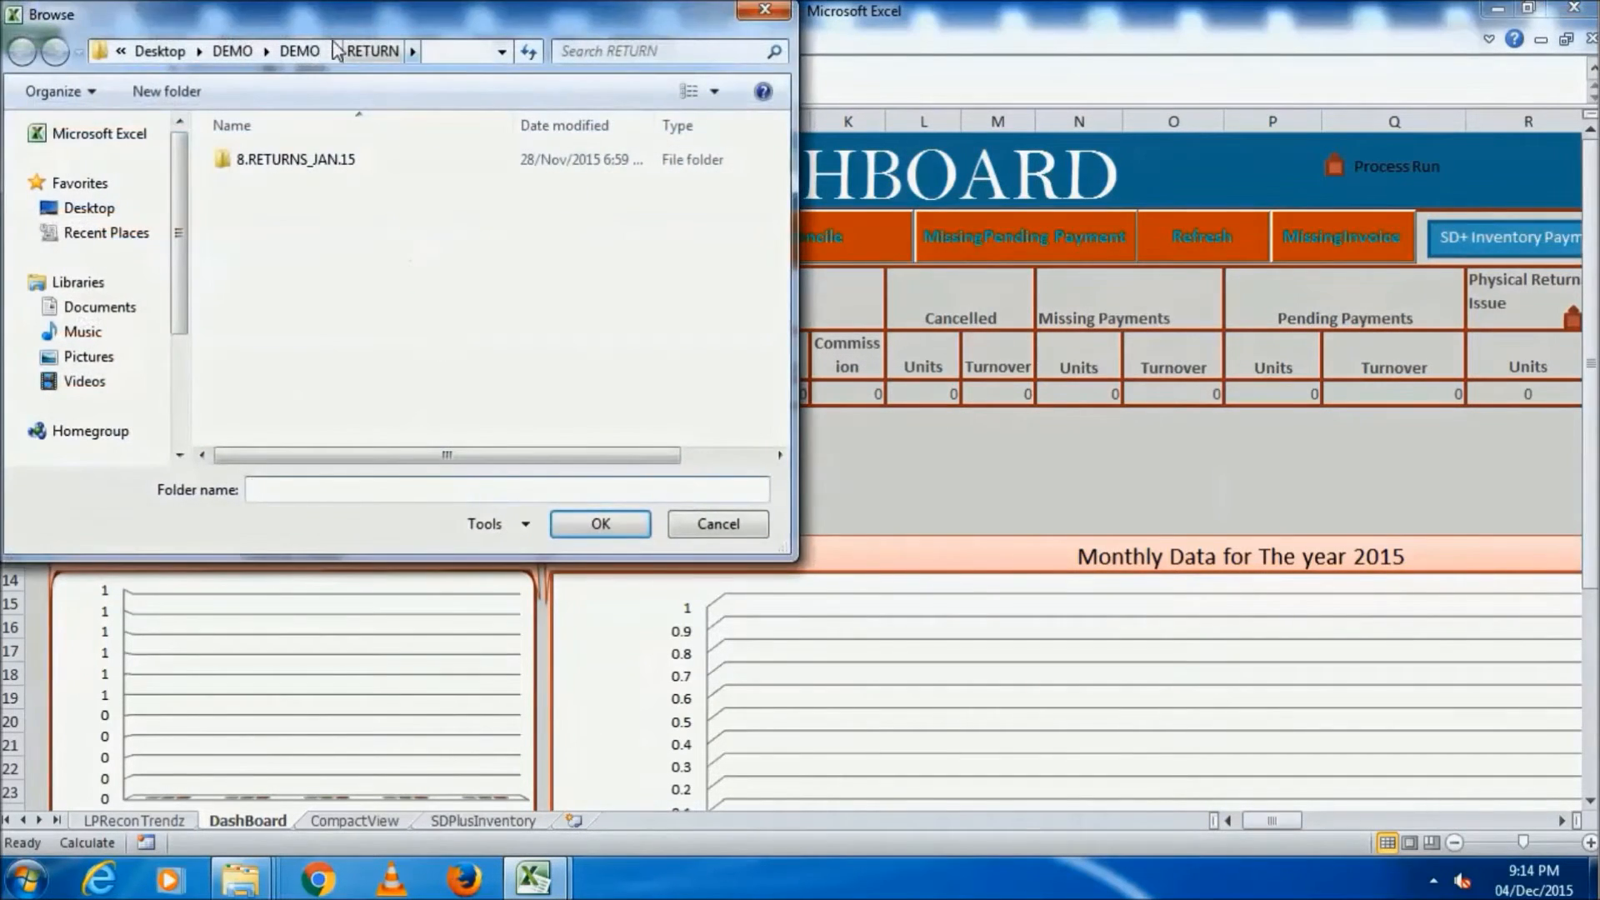
left_click(299, 51)
double_click(285, 185)
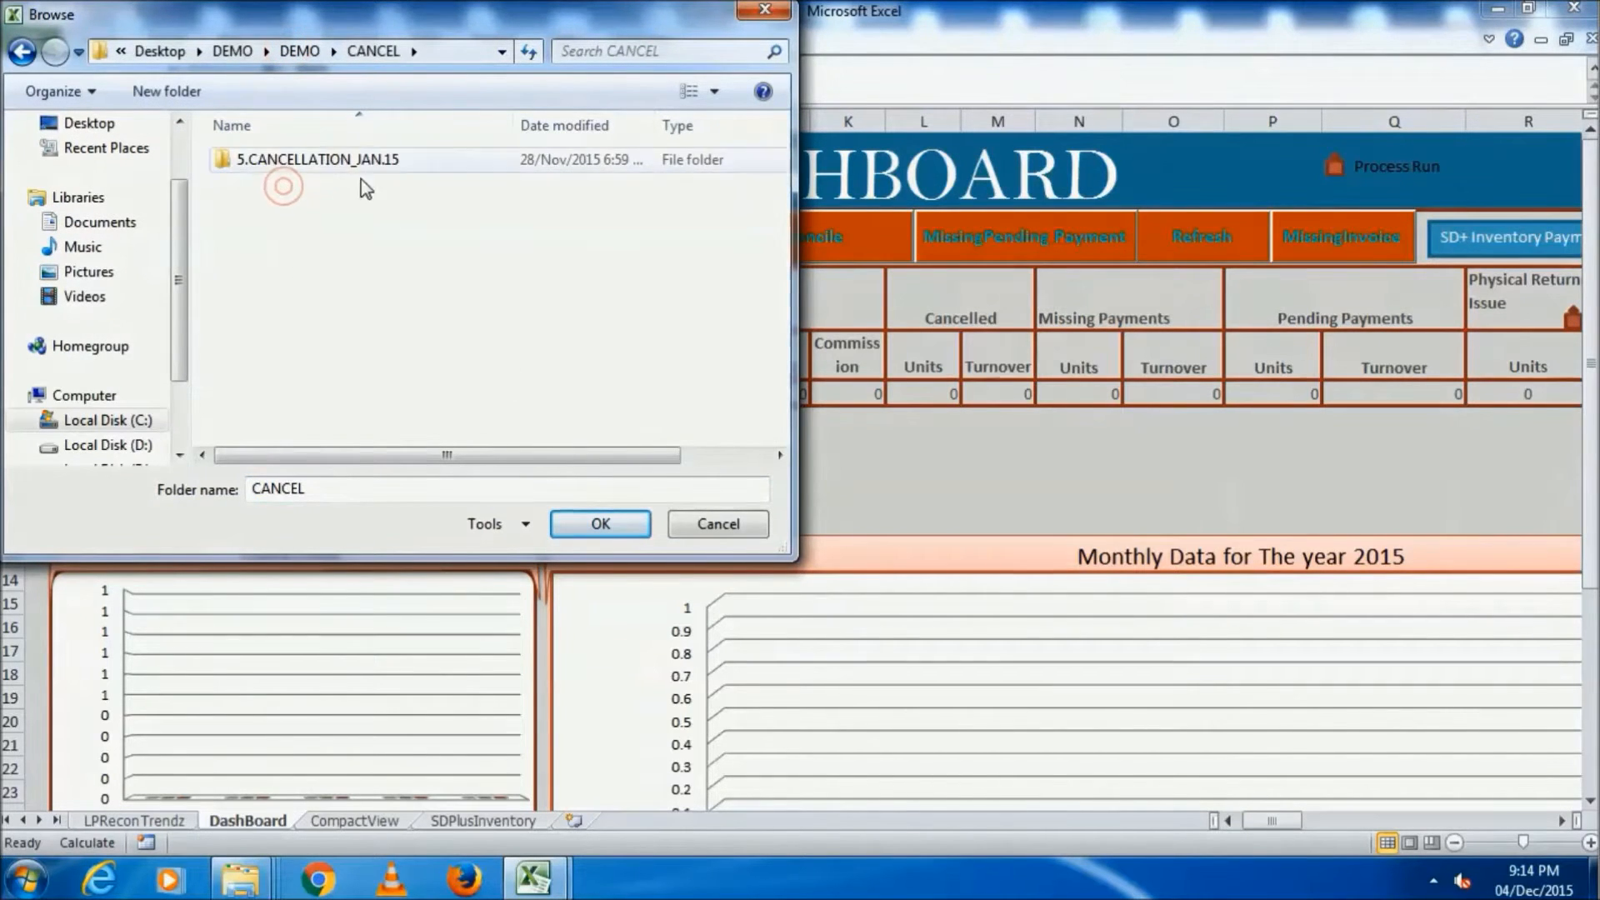
left_click(334, 160)
left_click(600, 523)
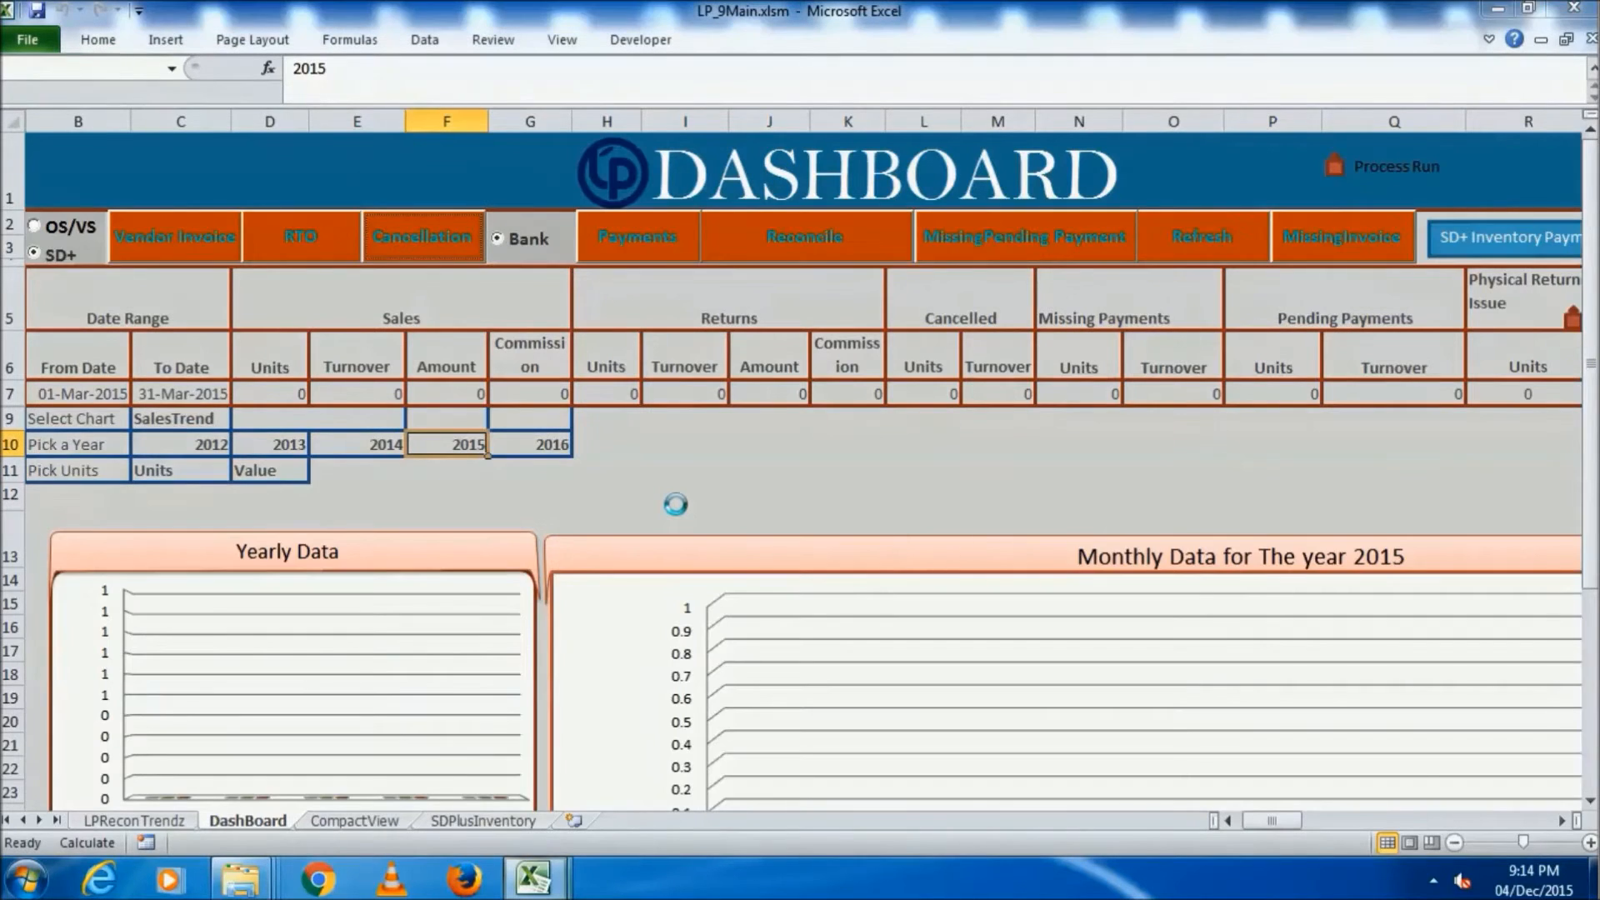
left_click(819, 506)
- Import the bank payments data from the BANK PAYMENTS folder in DEMO and dismiss the completion message
left_click(644, 235)
left_click(305, 52)
double_click(308, 162)
left_click(597, 525)
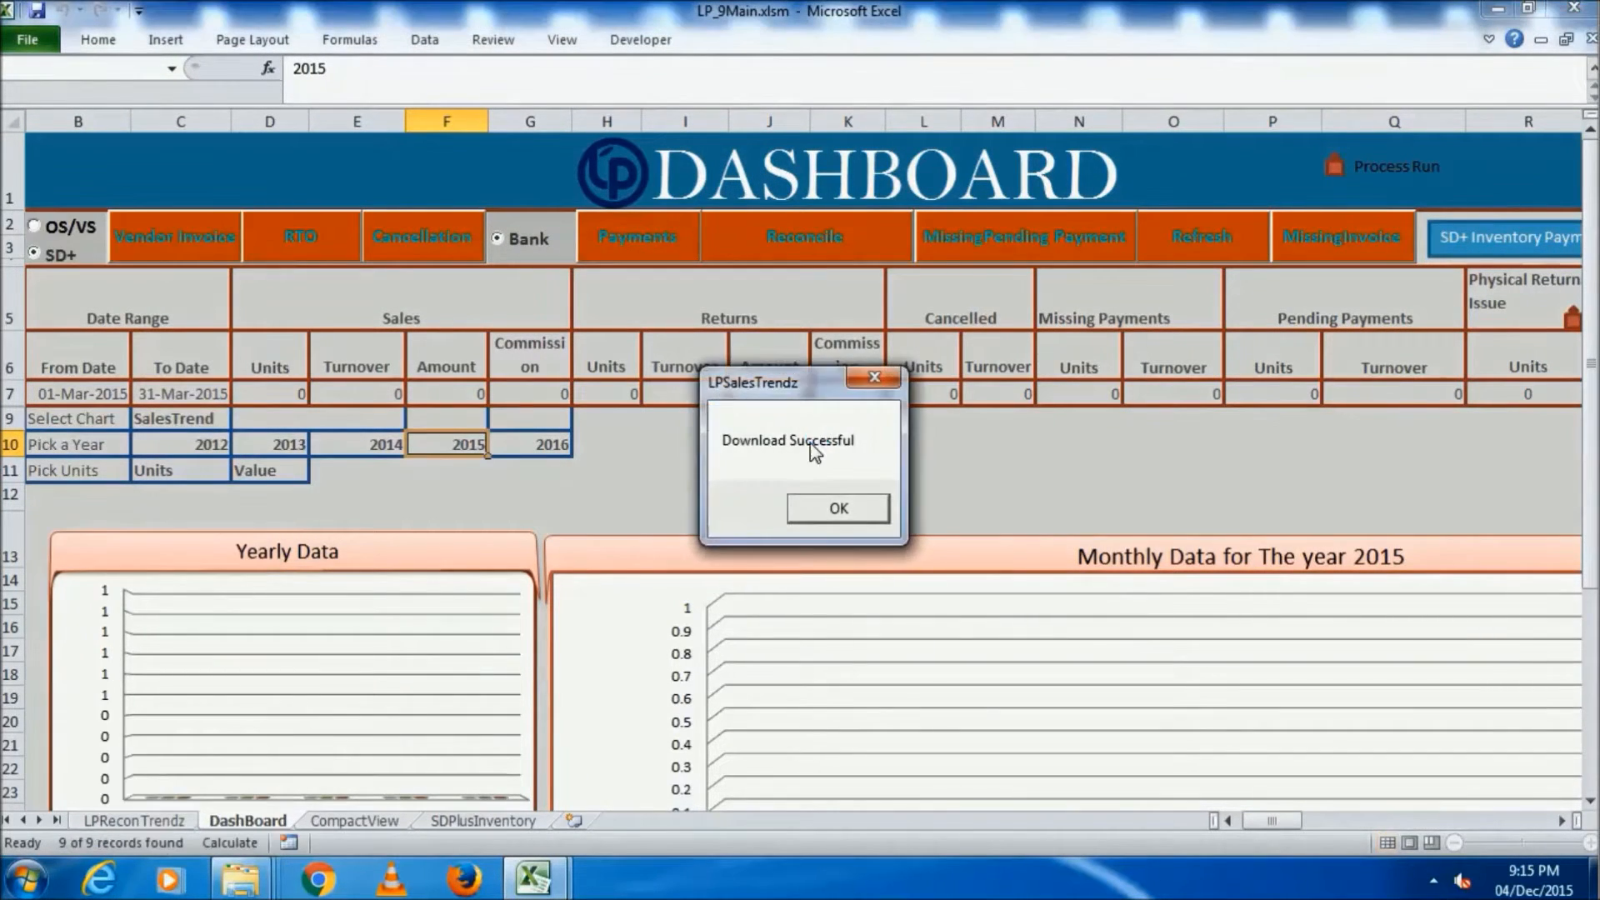
left_click(843, 510)
- Run the reconciliation of the imported data, agreeing to continue and dismissing the completion message
left_click(832, 237)
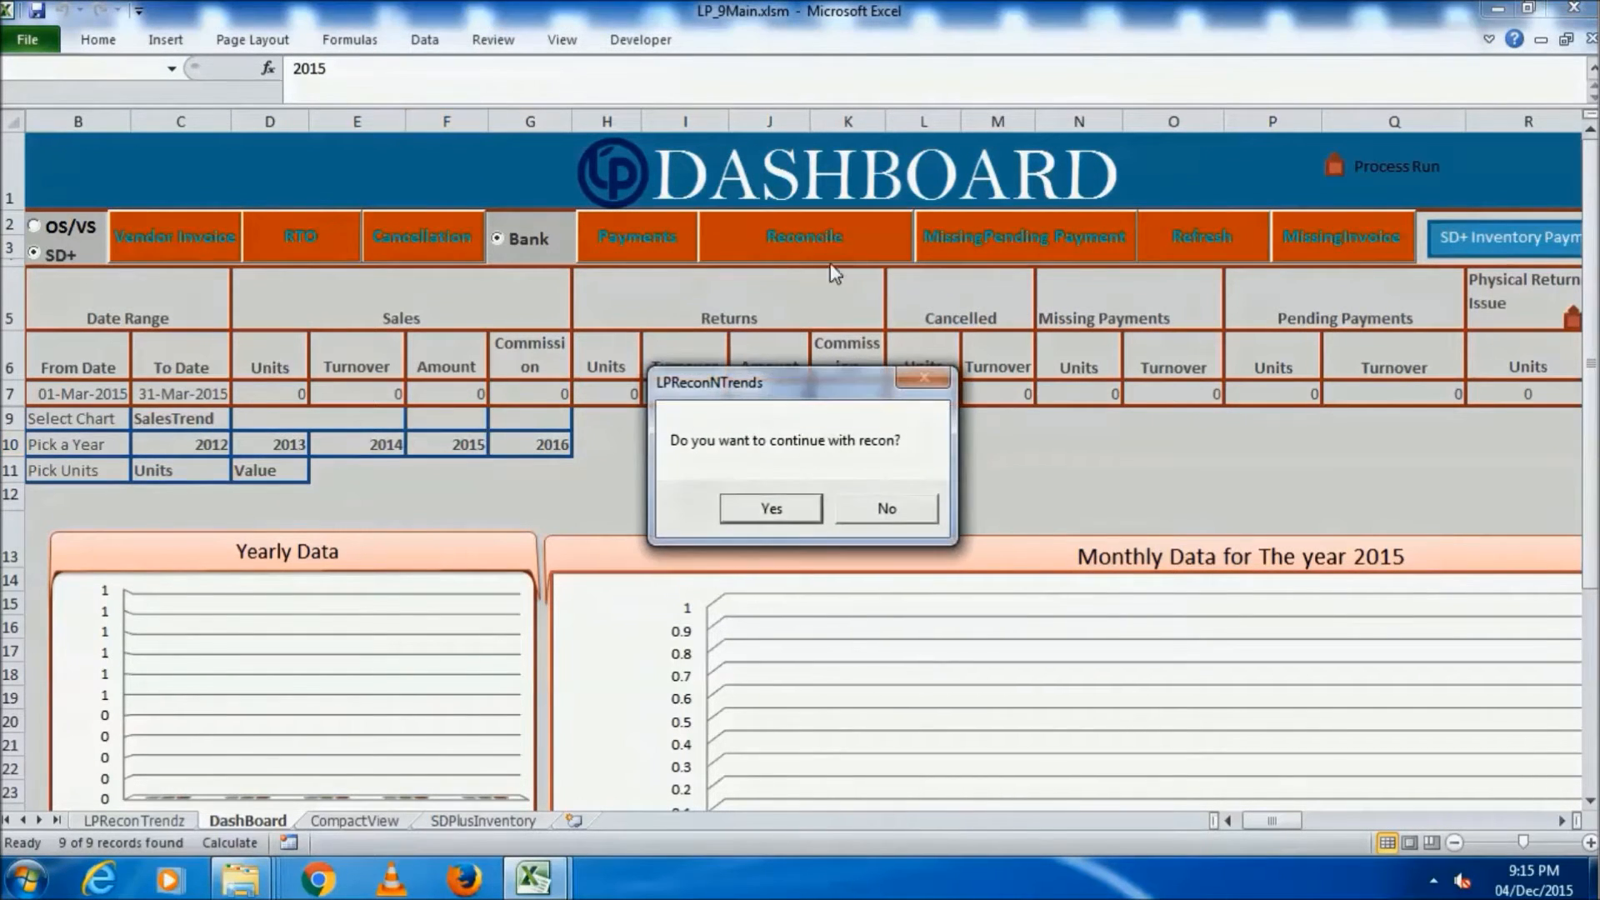
left_click(771, 509)
left_click(847, 509)
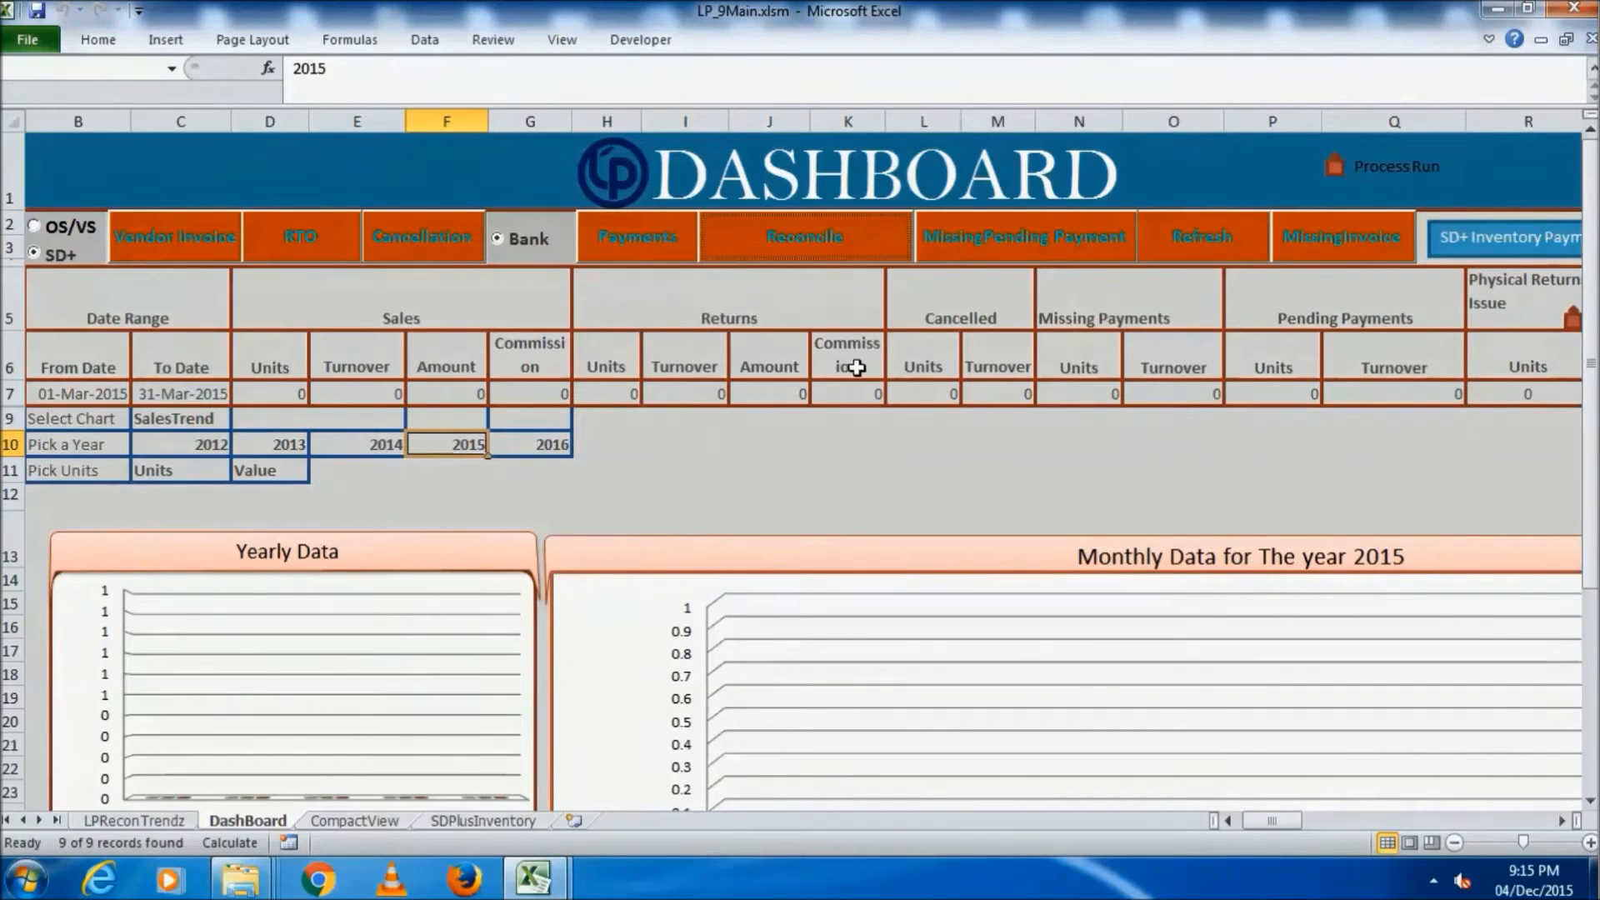
- Refresh the data on the CompactView sheet and dismiss the completion messages
left_click(388, 824)
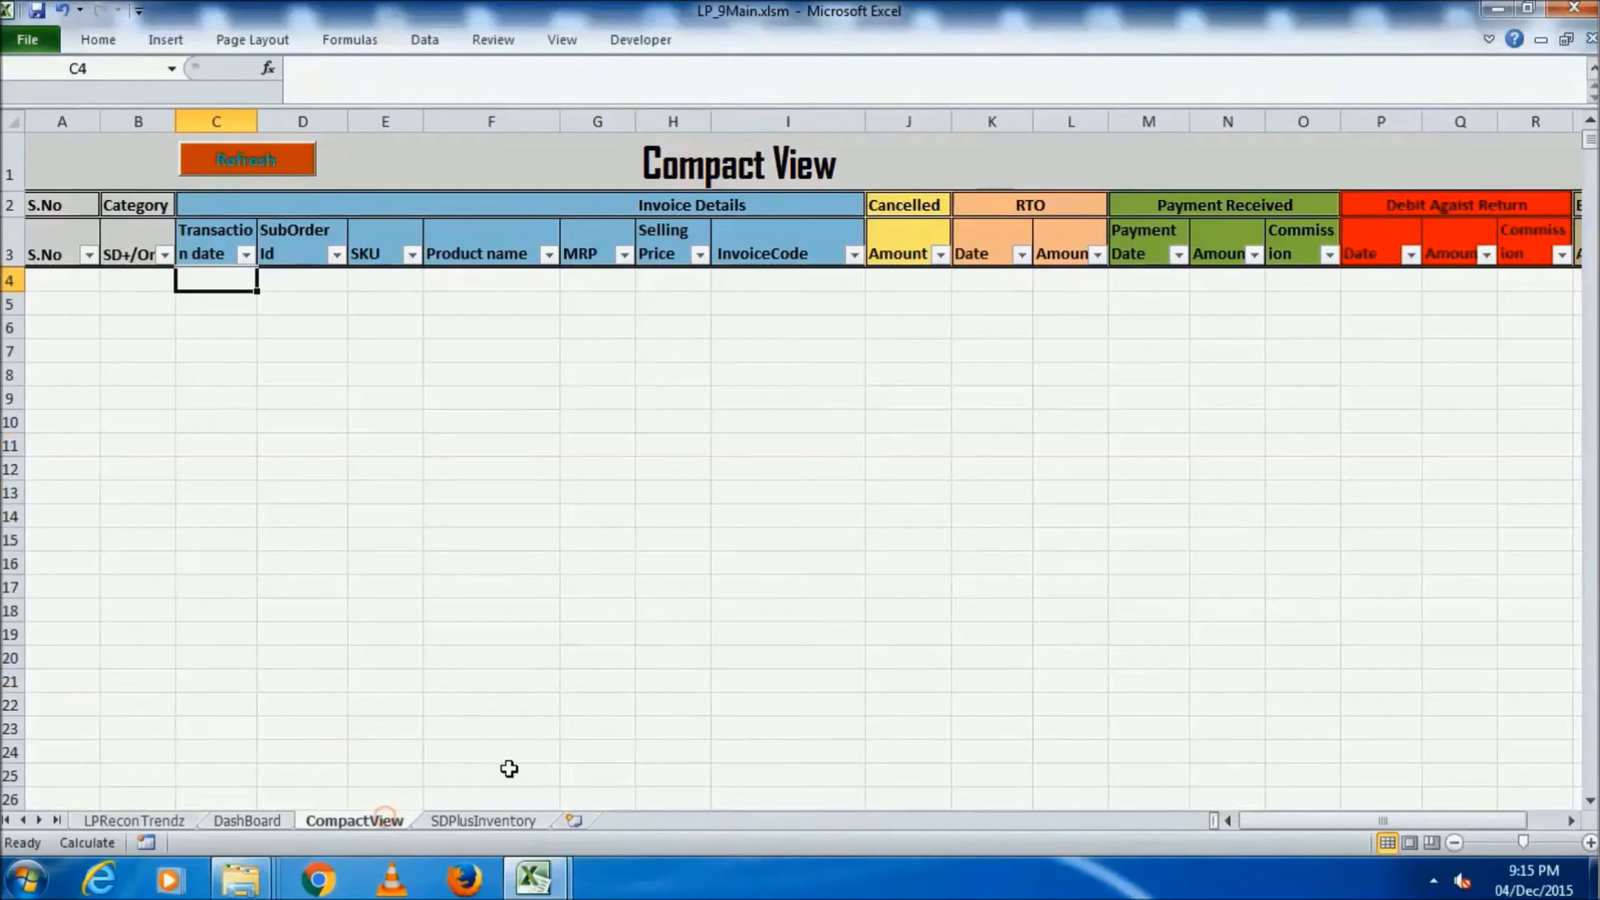
left_click(237, 370)
left_click(253, 171)
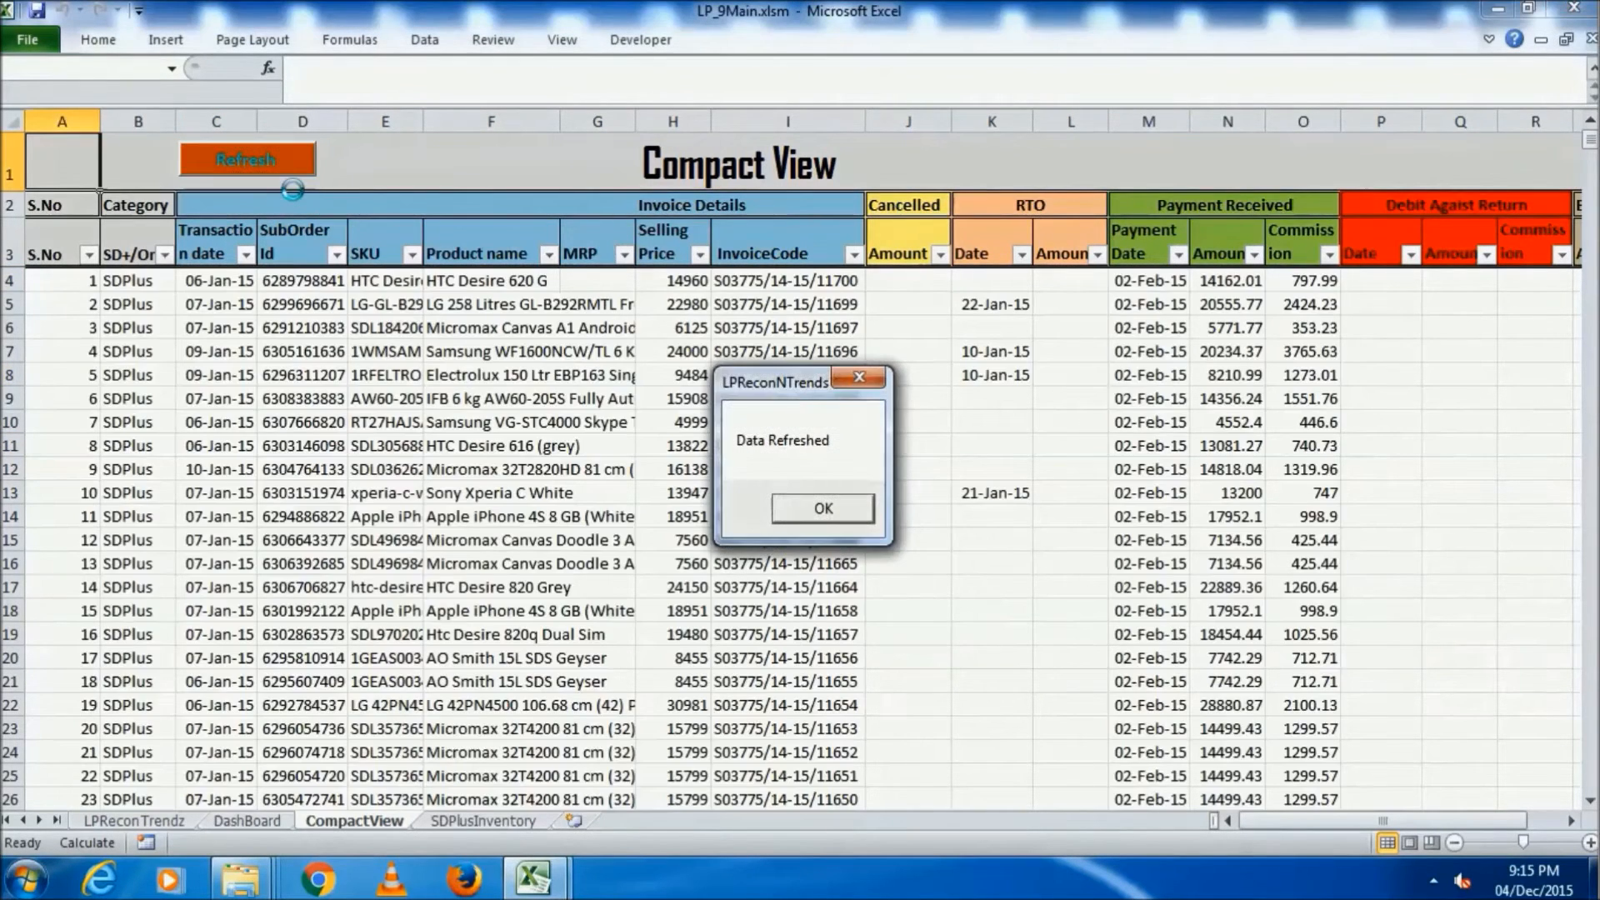
left_click(825, 506)
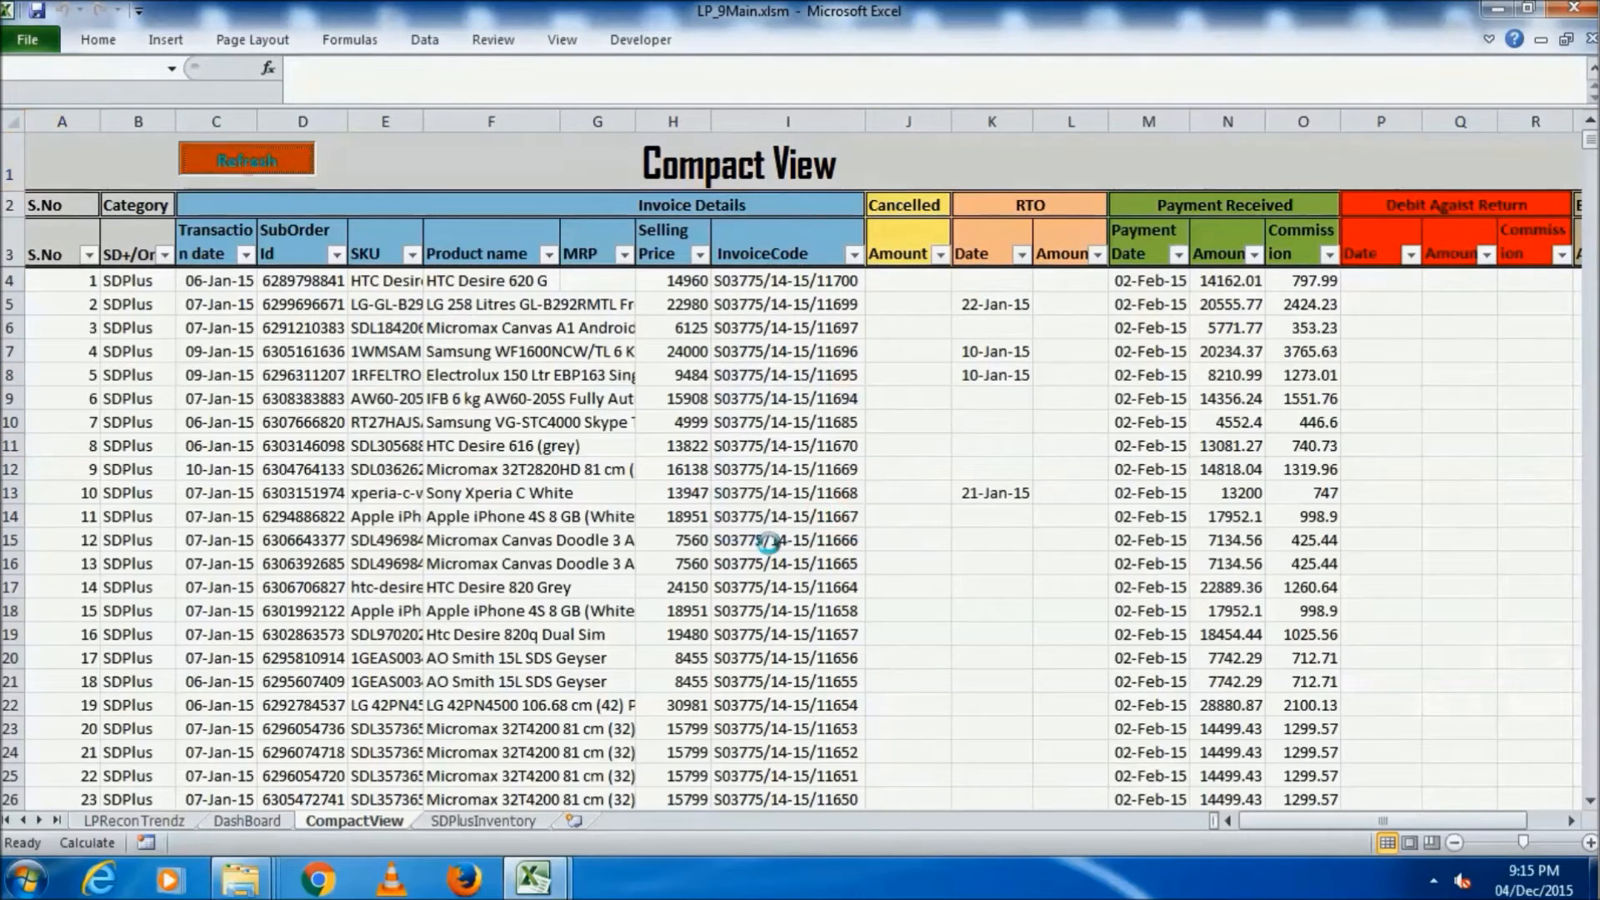
left_click(821, 505)
- Examine the Compact View's invoice details, cancelled, RTO, payment received, debit against return and balance columns
left_click(385, 398)
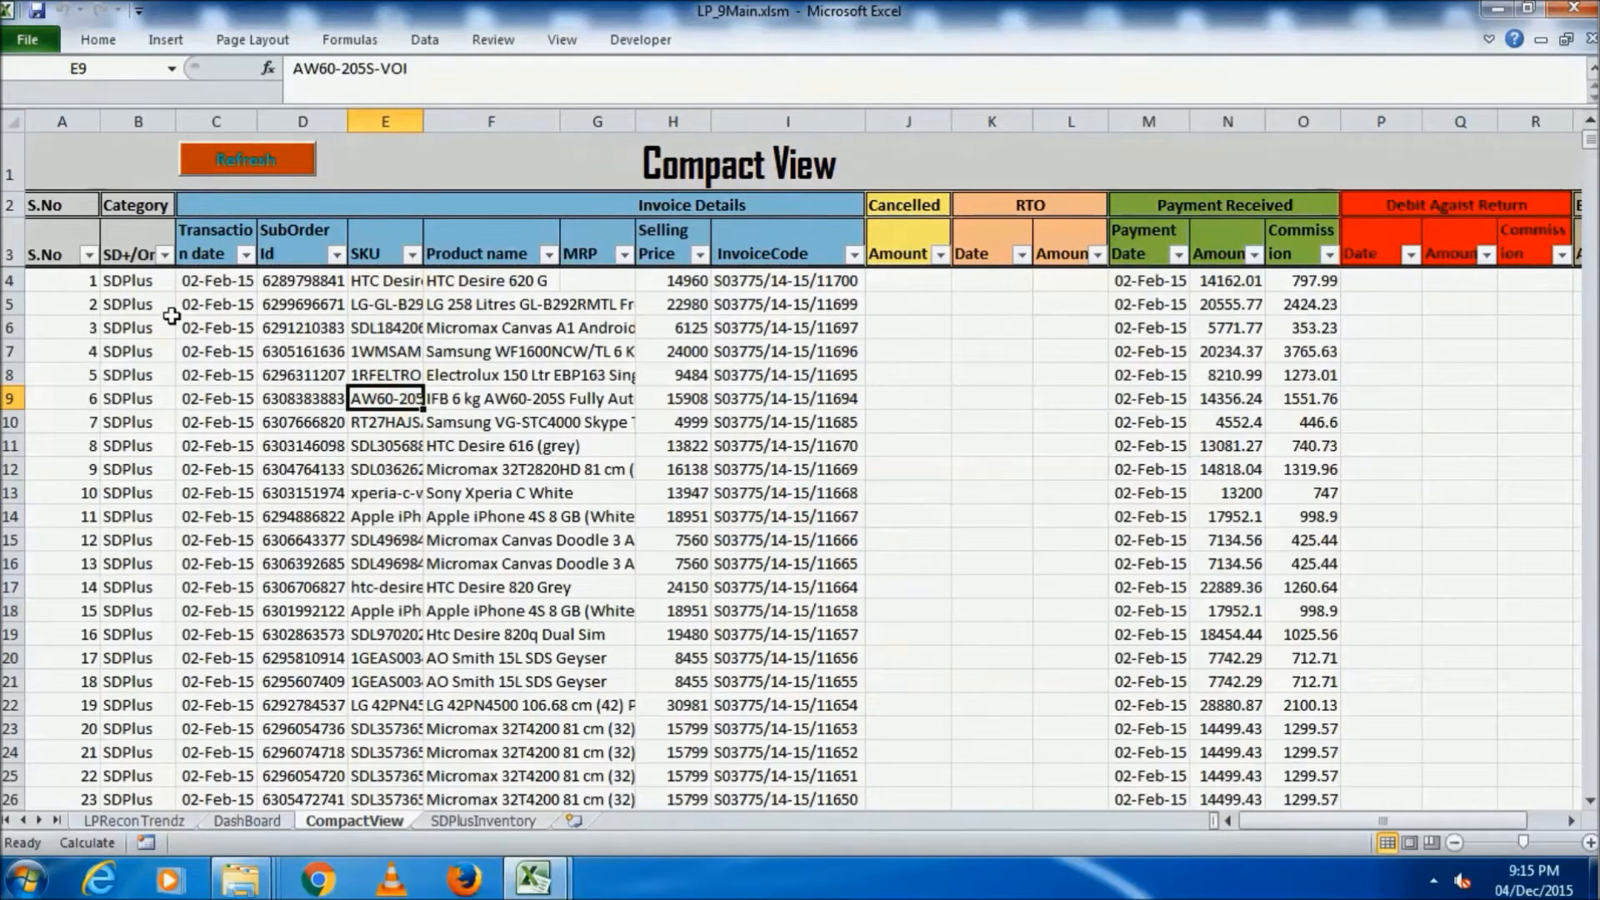
left_click(390, 494)
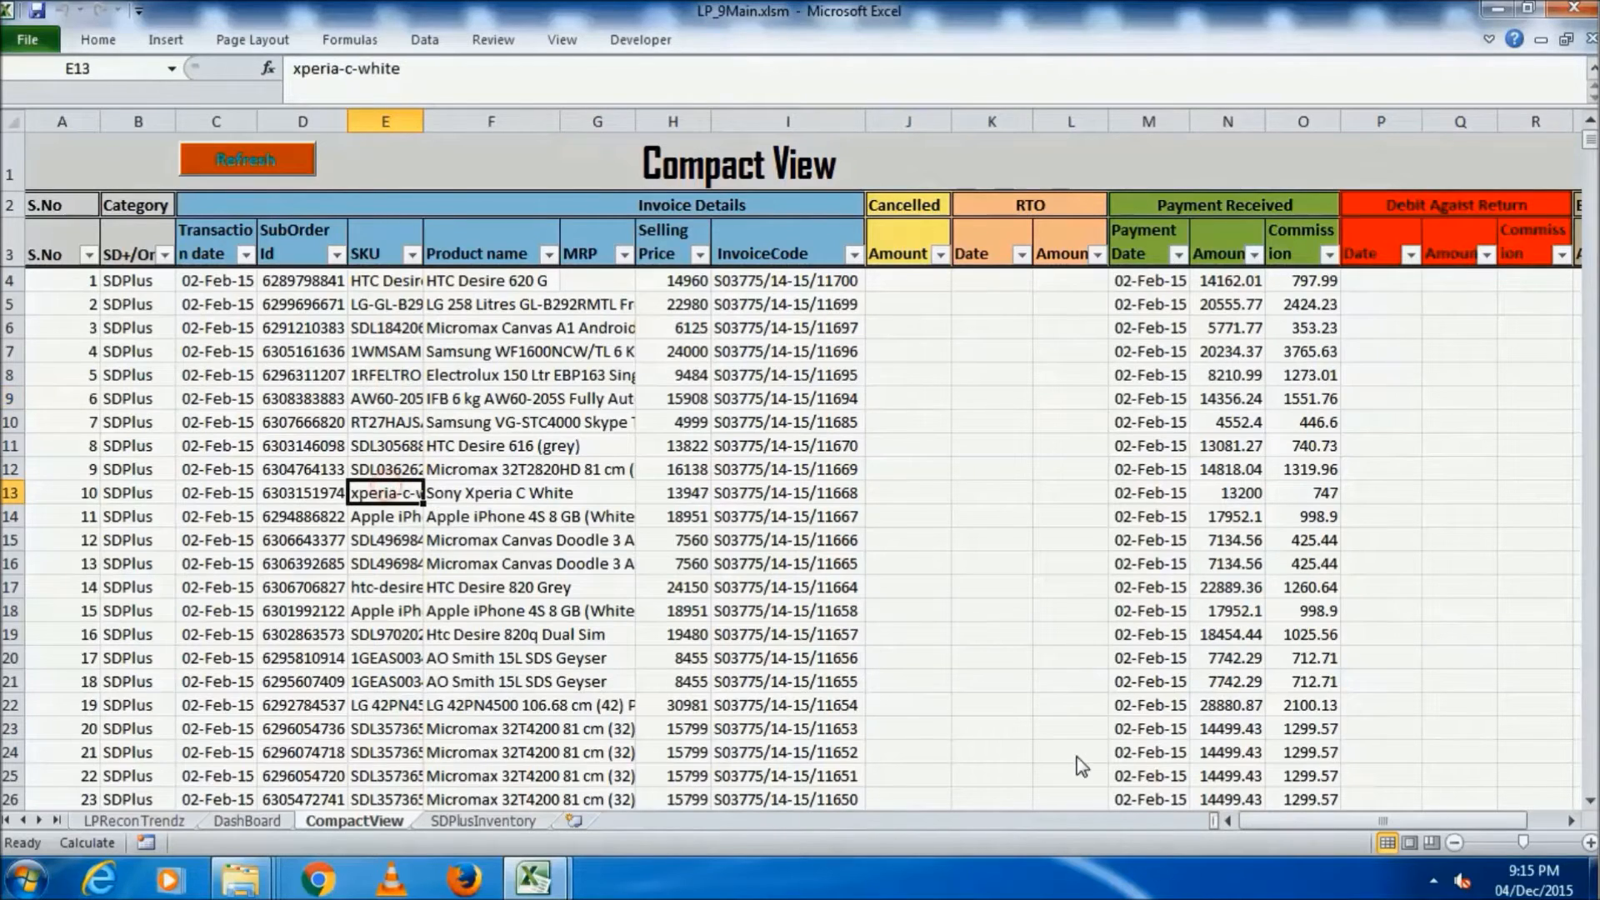
left_click(254, 239)
left_click_drag(254, 239, 757, 250)
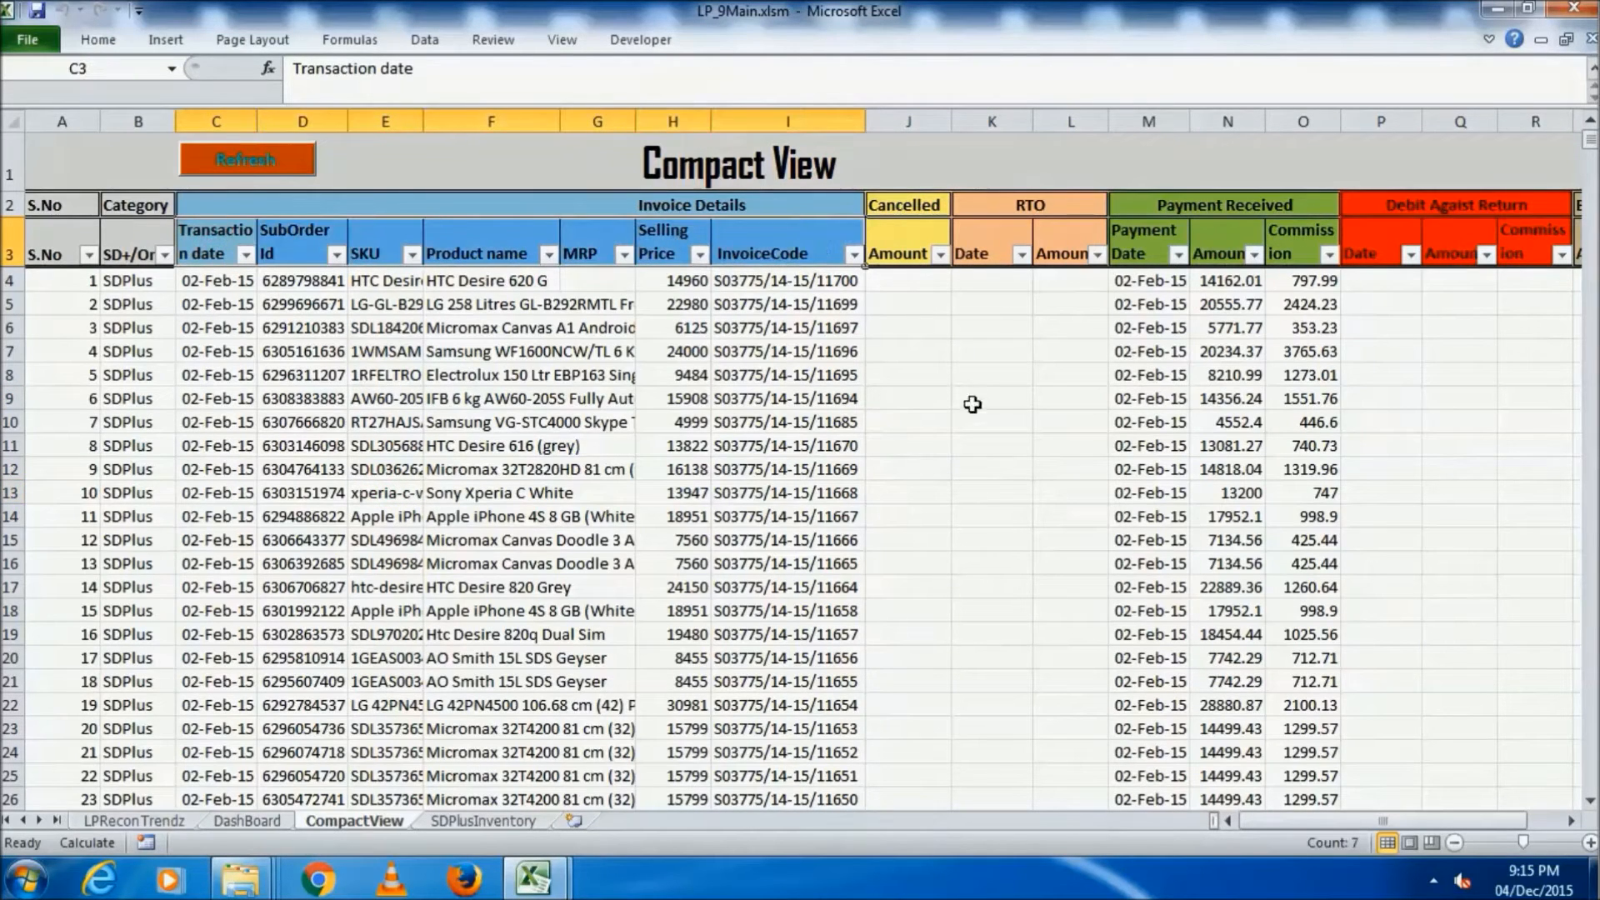
left_click(906, 246)
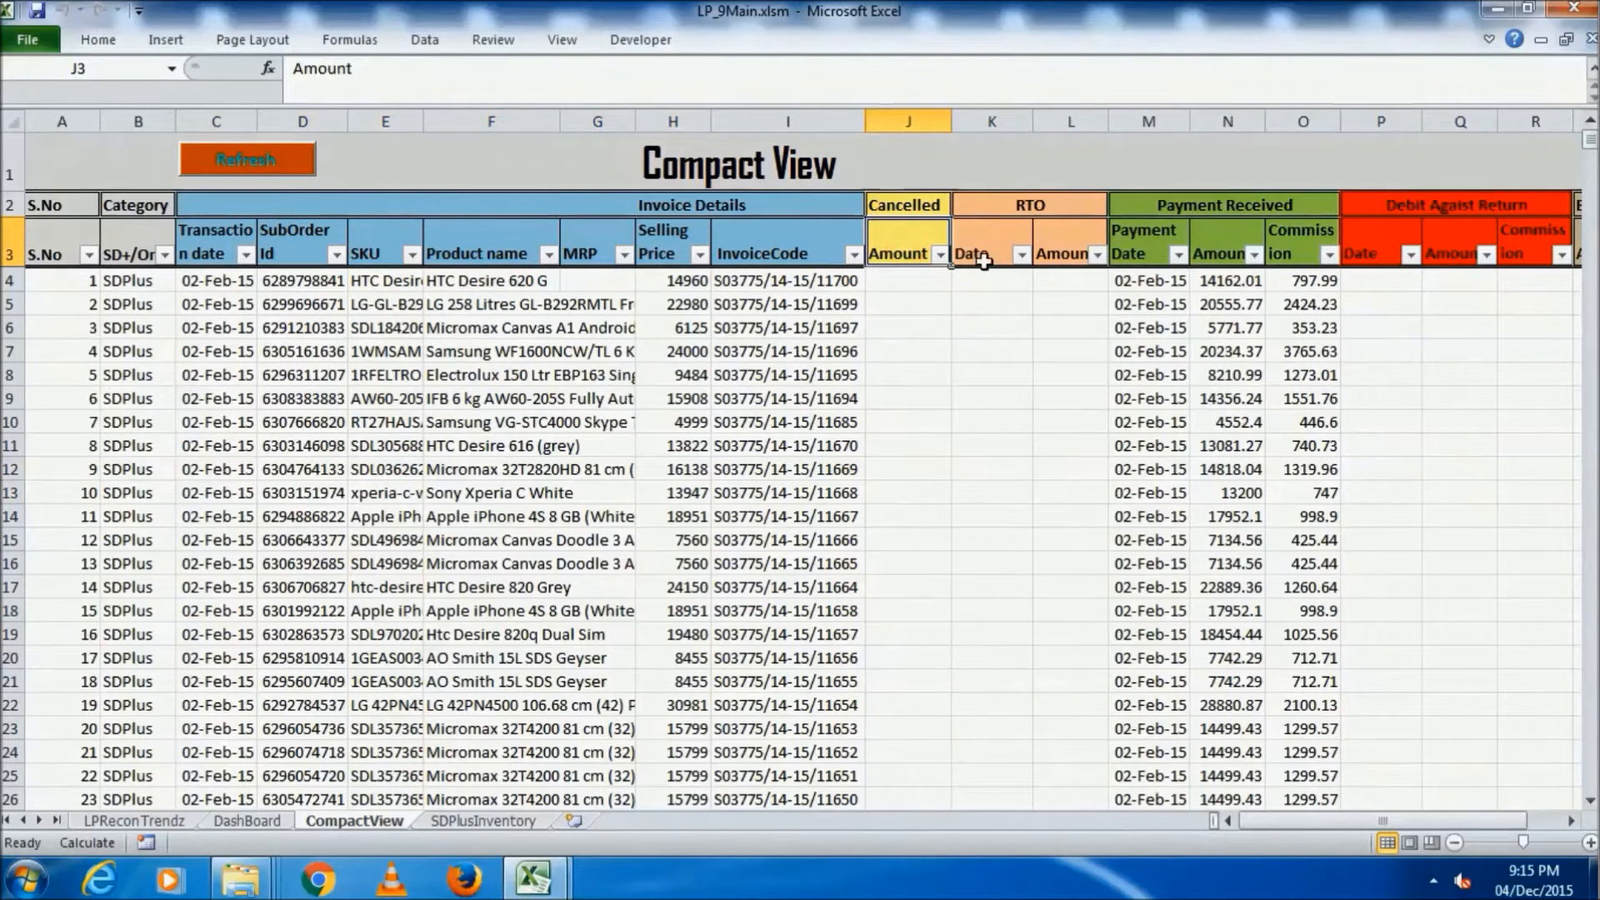
left_click_drag(996, 250, 1293, 248)
left_click_drag(1296, 821, 1333, 820)
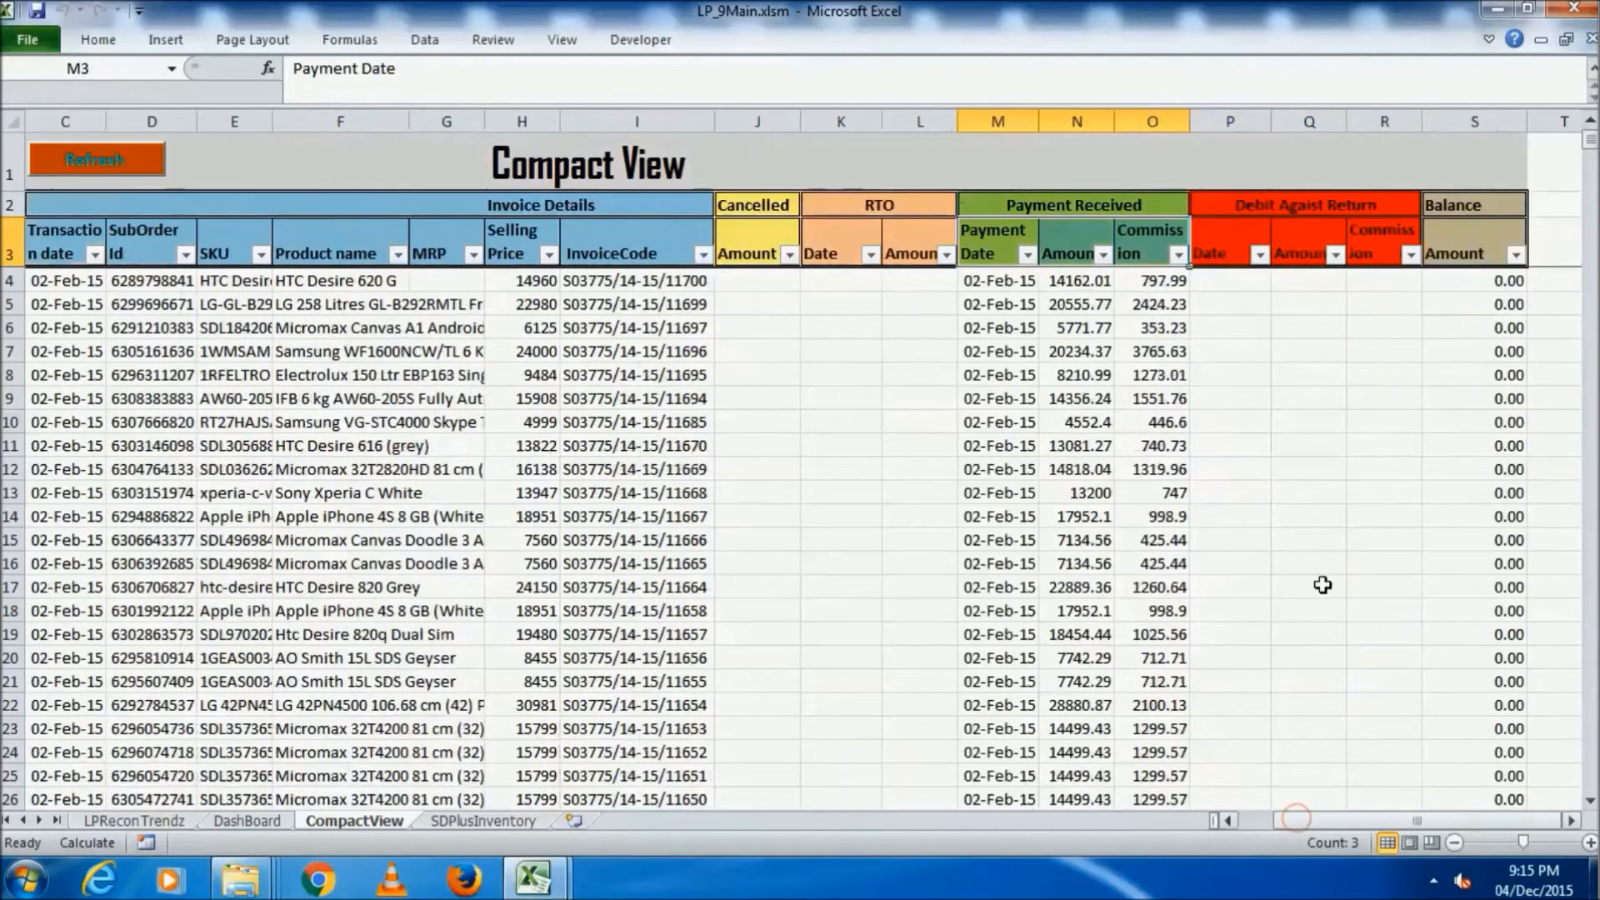
left_click_drag(1217, 237, 1217, 281)
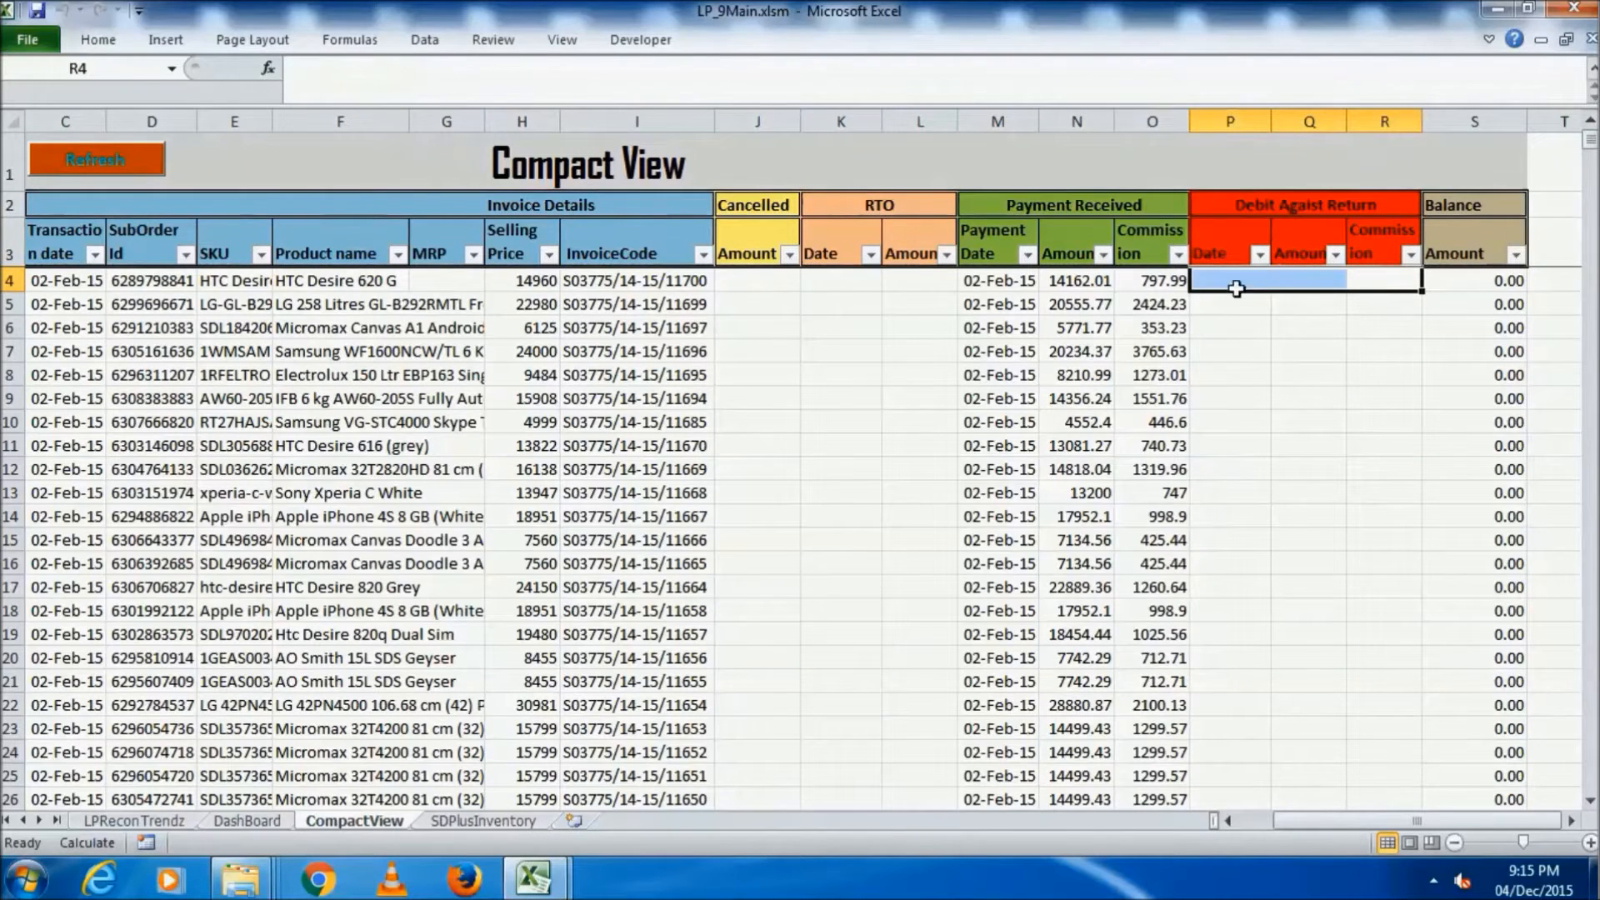
left_click_drag(155, 284, 237, 352)
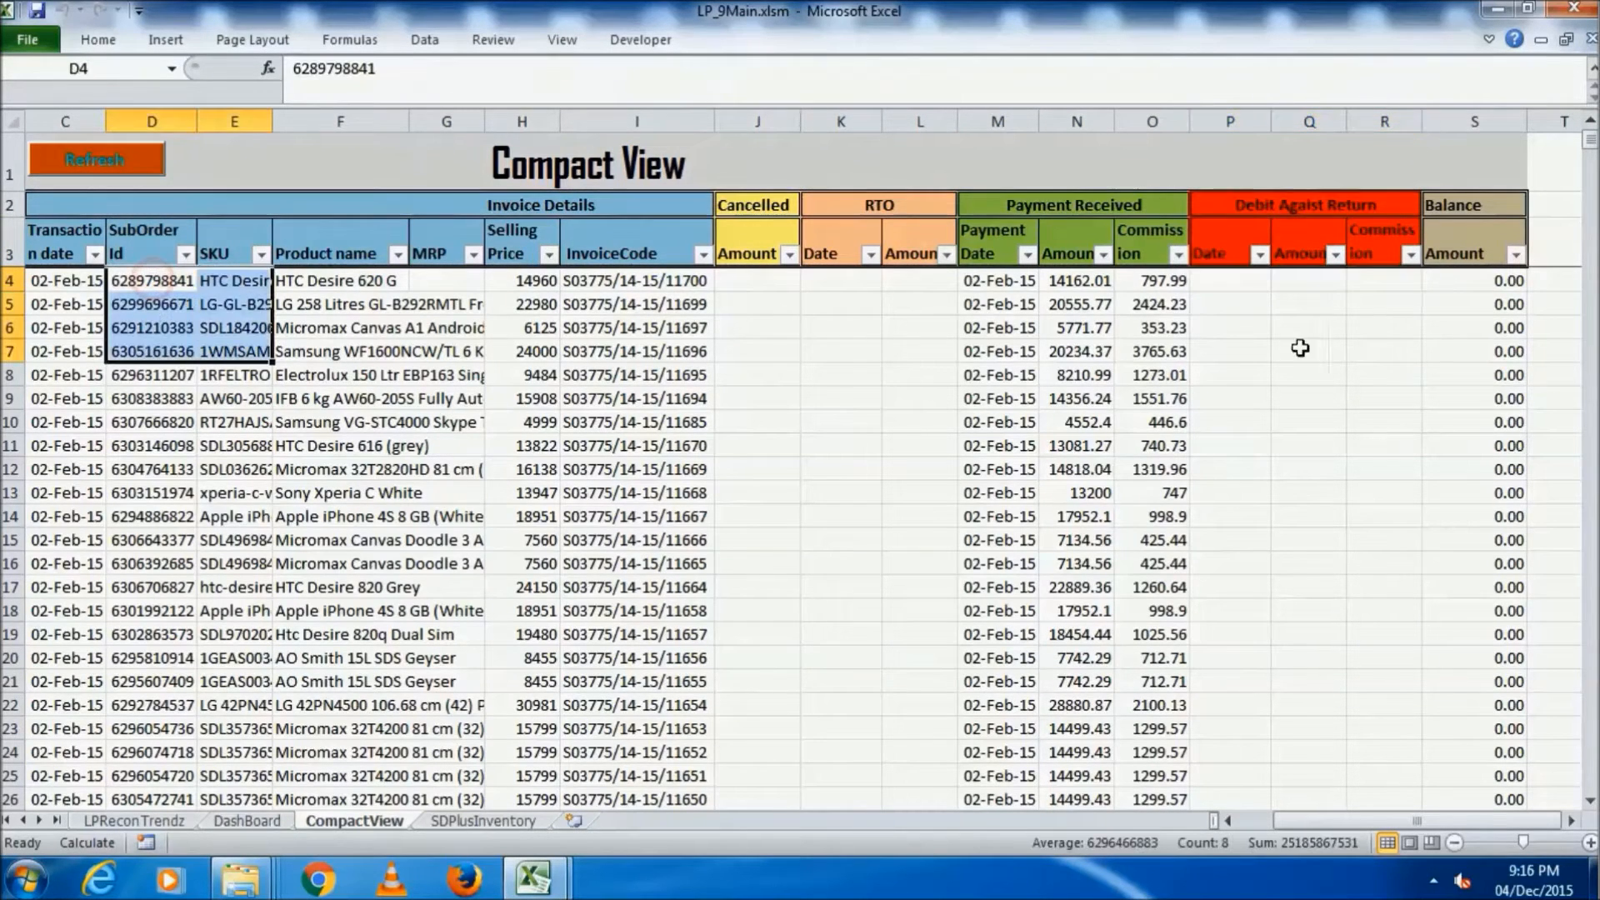
left_click(1448, 327)
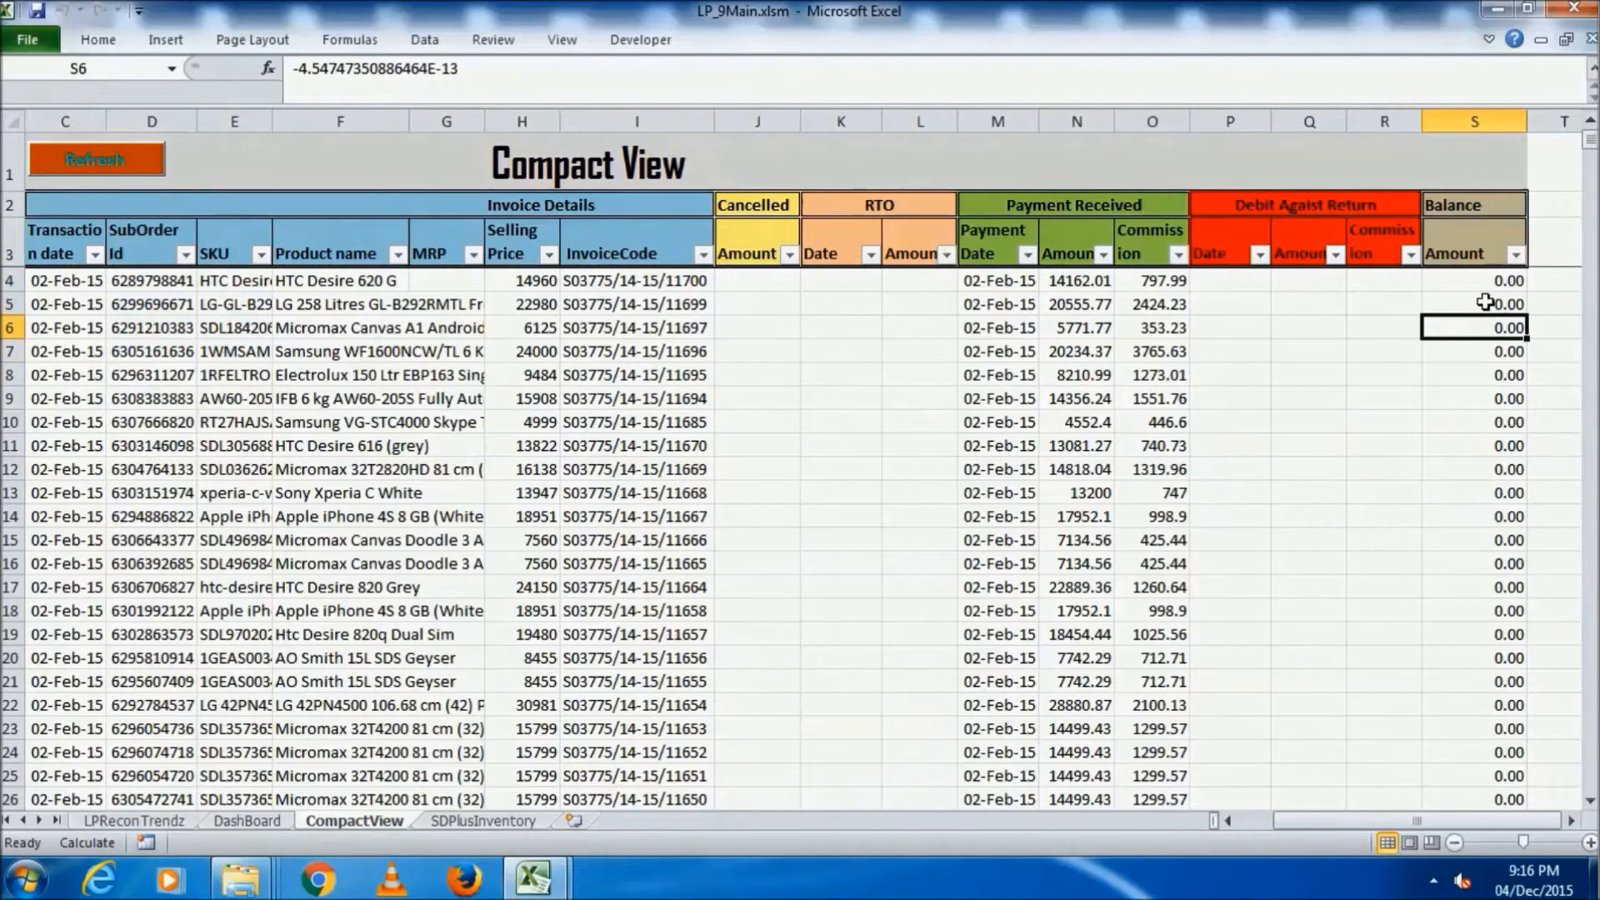
- Filter the Balance Amount column to exclude rows with a value of 0.00
left_click(1515, 255)
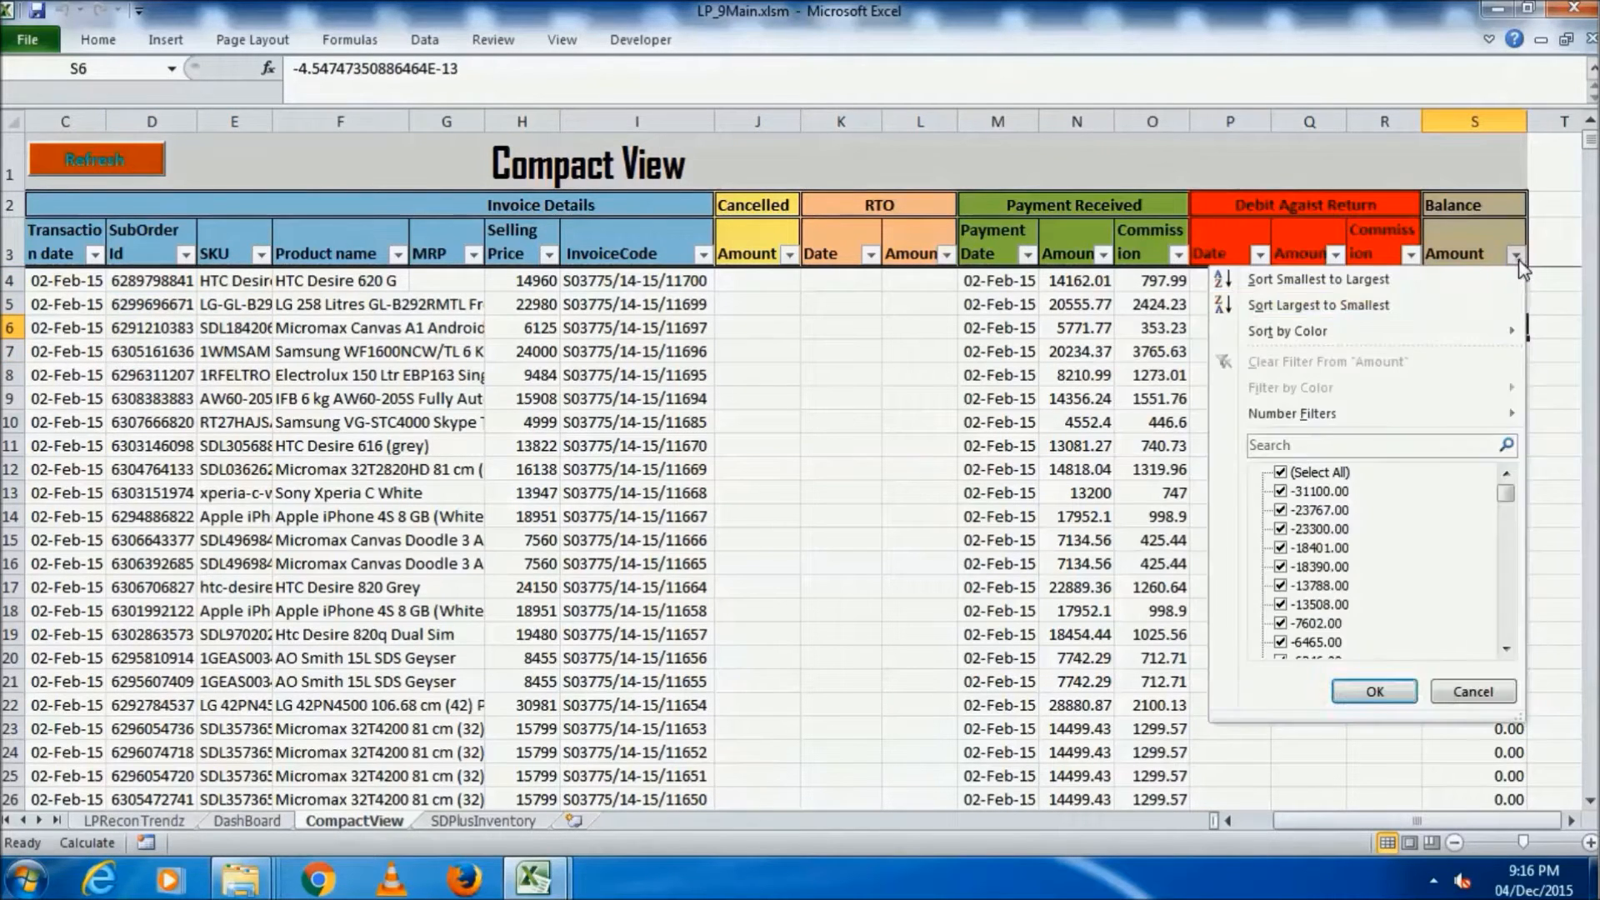
left_click_drag(1504, 496, 1507, 502)
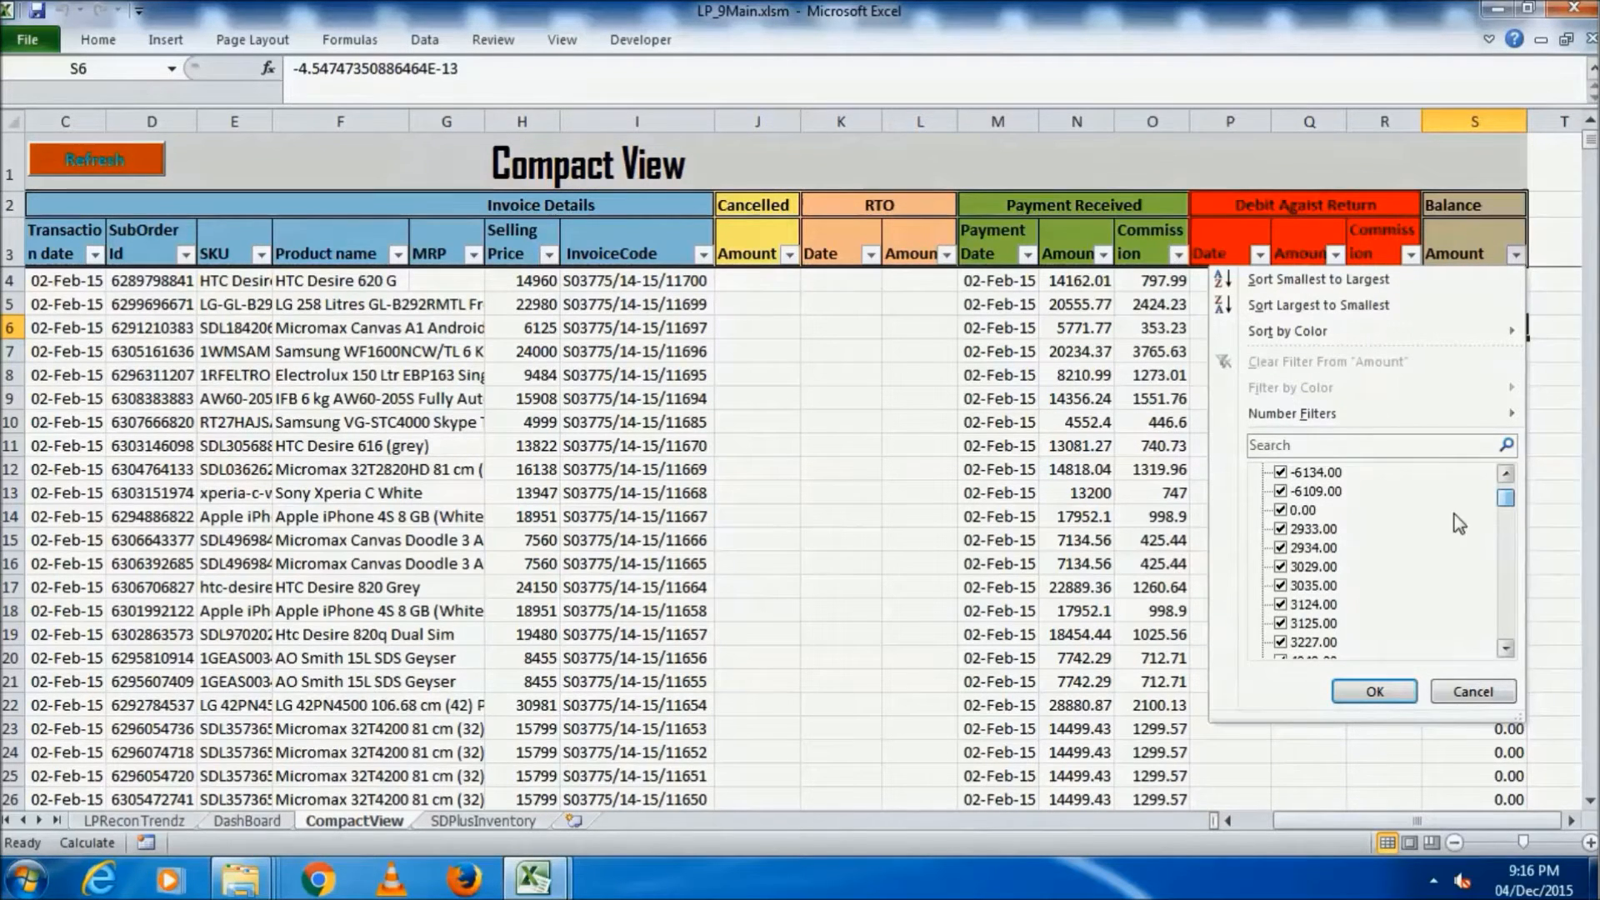
left_click(1282, 510)
left_click(1352, 697)
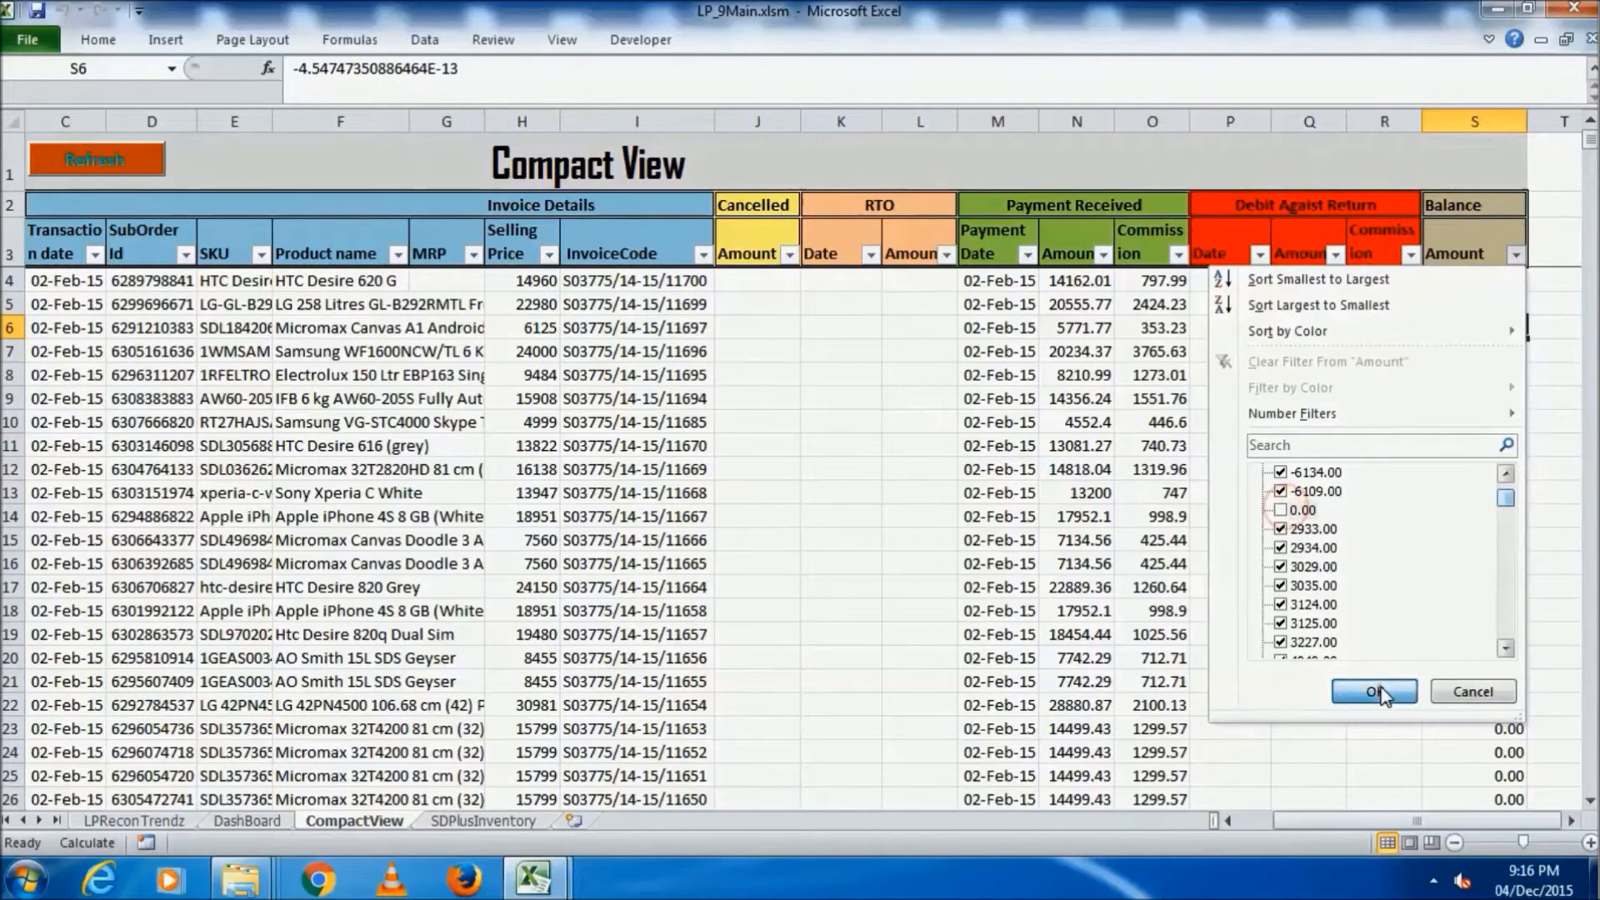
- Compare the Selling Price with the Balance Amount in the filtered rows and look through the remaining records
scroll(1292, 482, "down", 2)
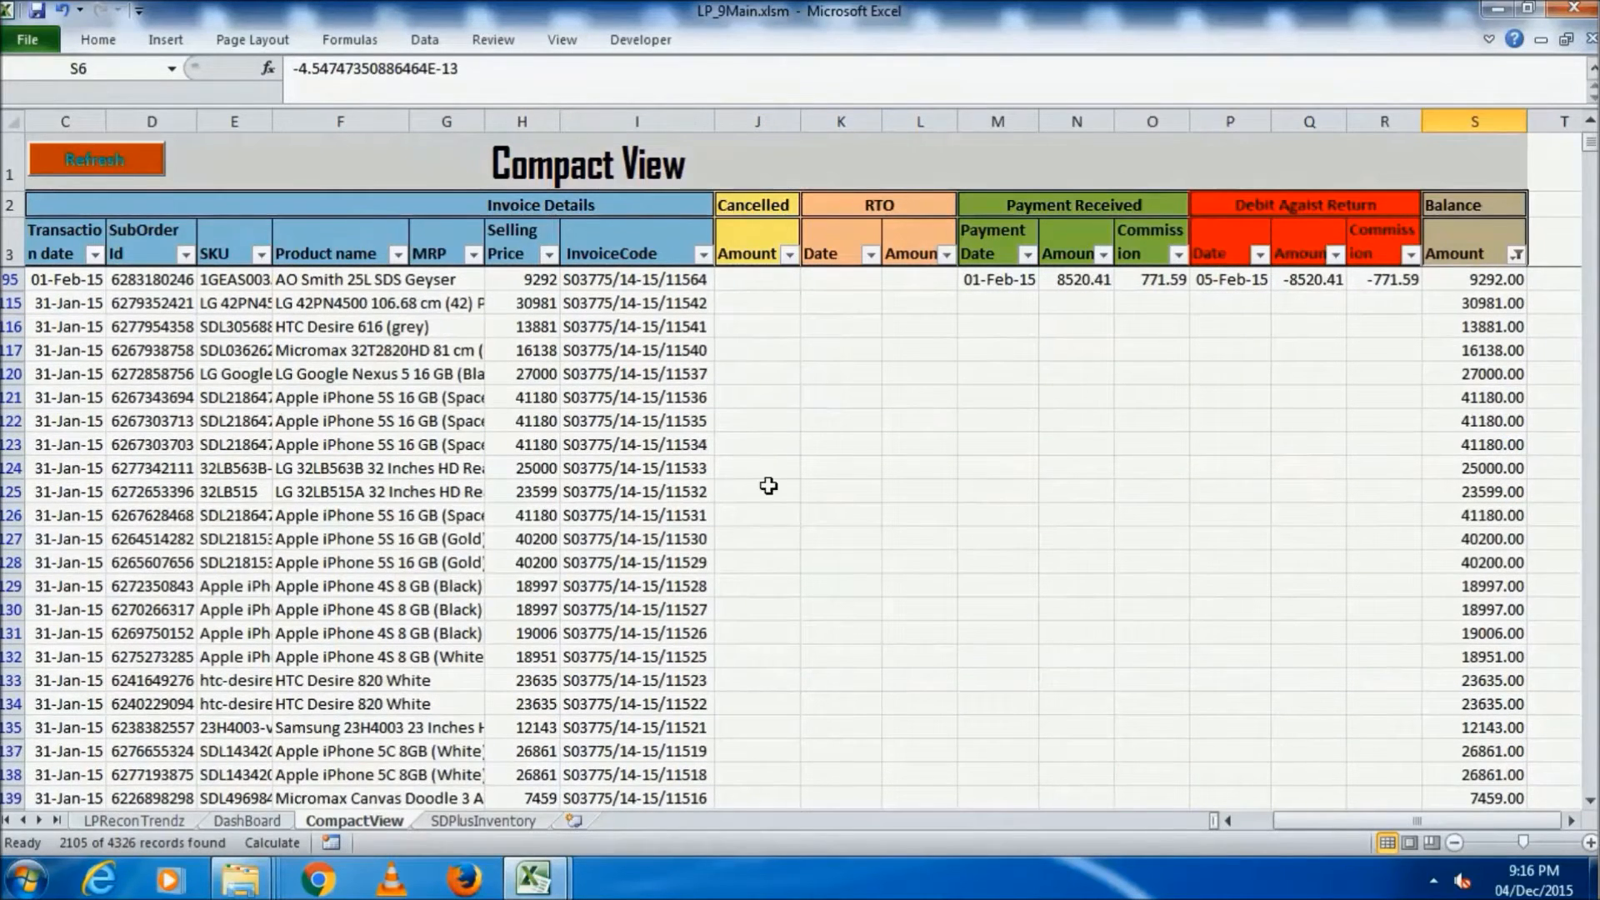
left_click_drag(530, 325, 542, 509)
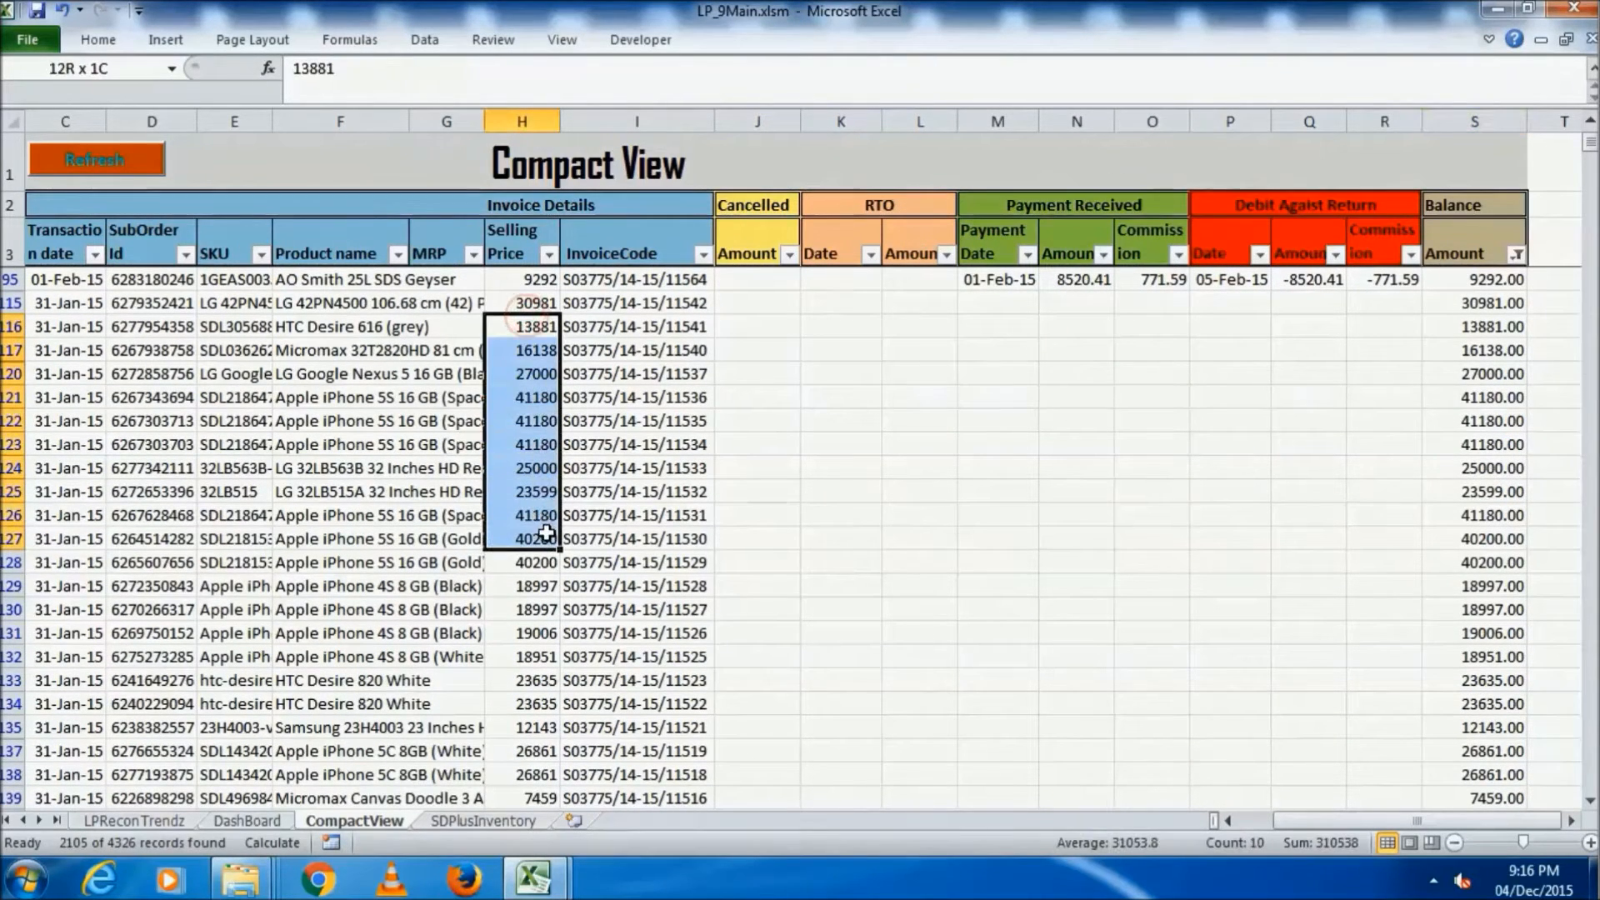
left_click_drag(1508, 347, 1509, 512)
left_click(1475, 563)
scroll(1451, 514, "down", 2)
scroll(1452, 514, "down", 4)
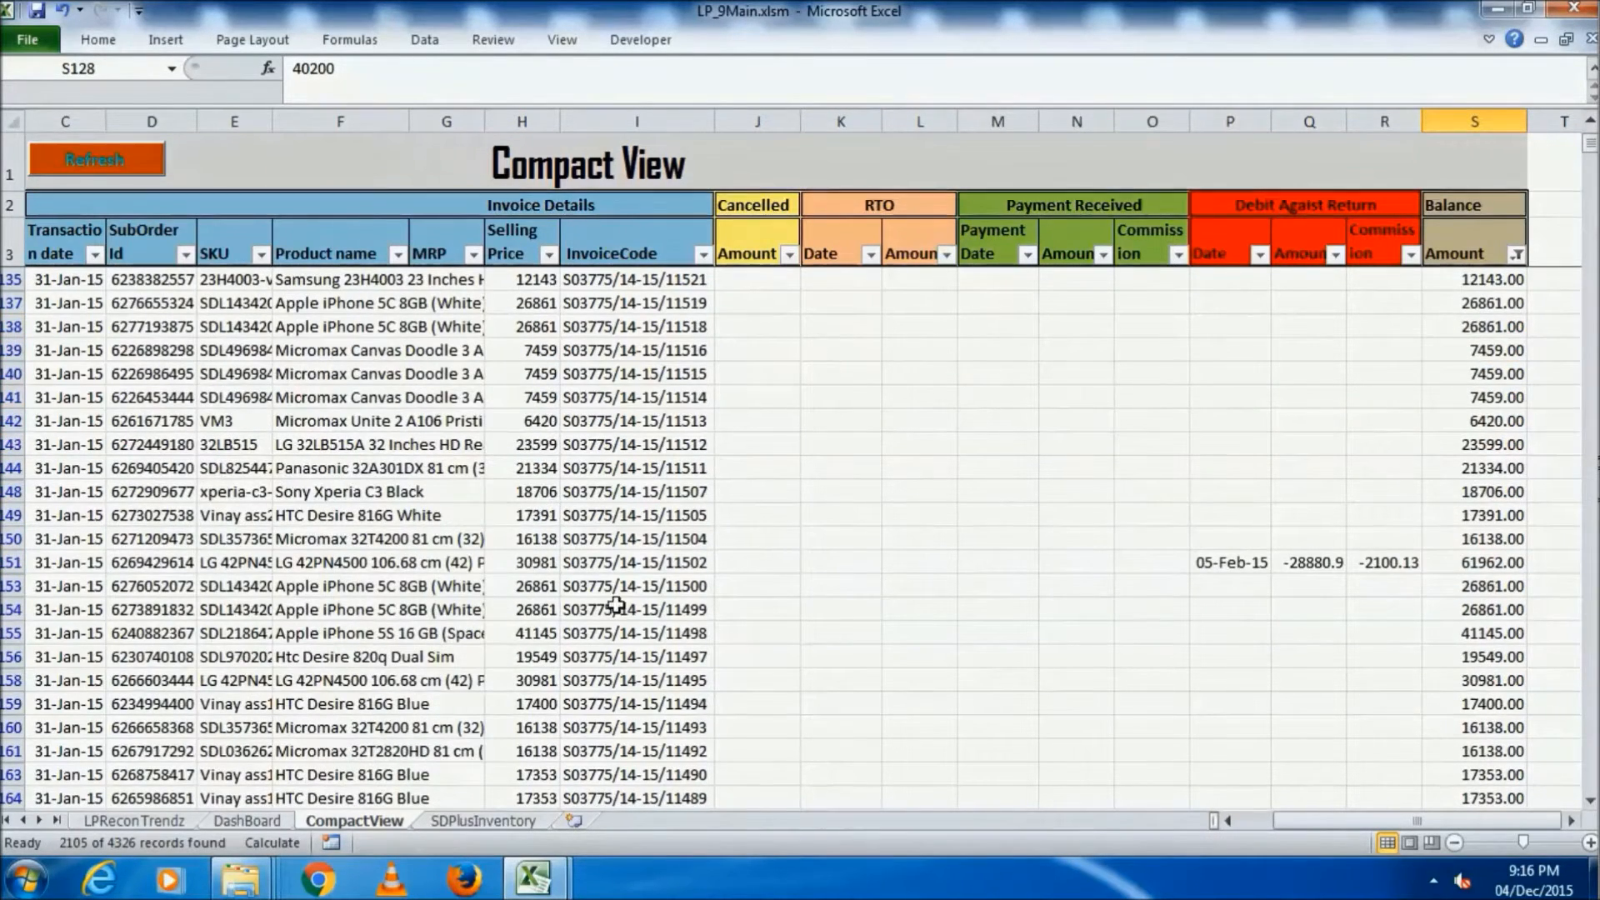
- Compare the debit against return, payment received and balance entries for the LG 42PN4500 record in row 151
left_click(402, 537)
left_click(446, 562)
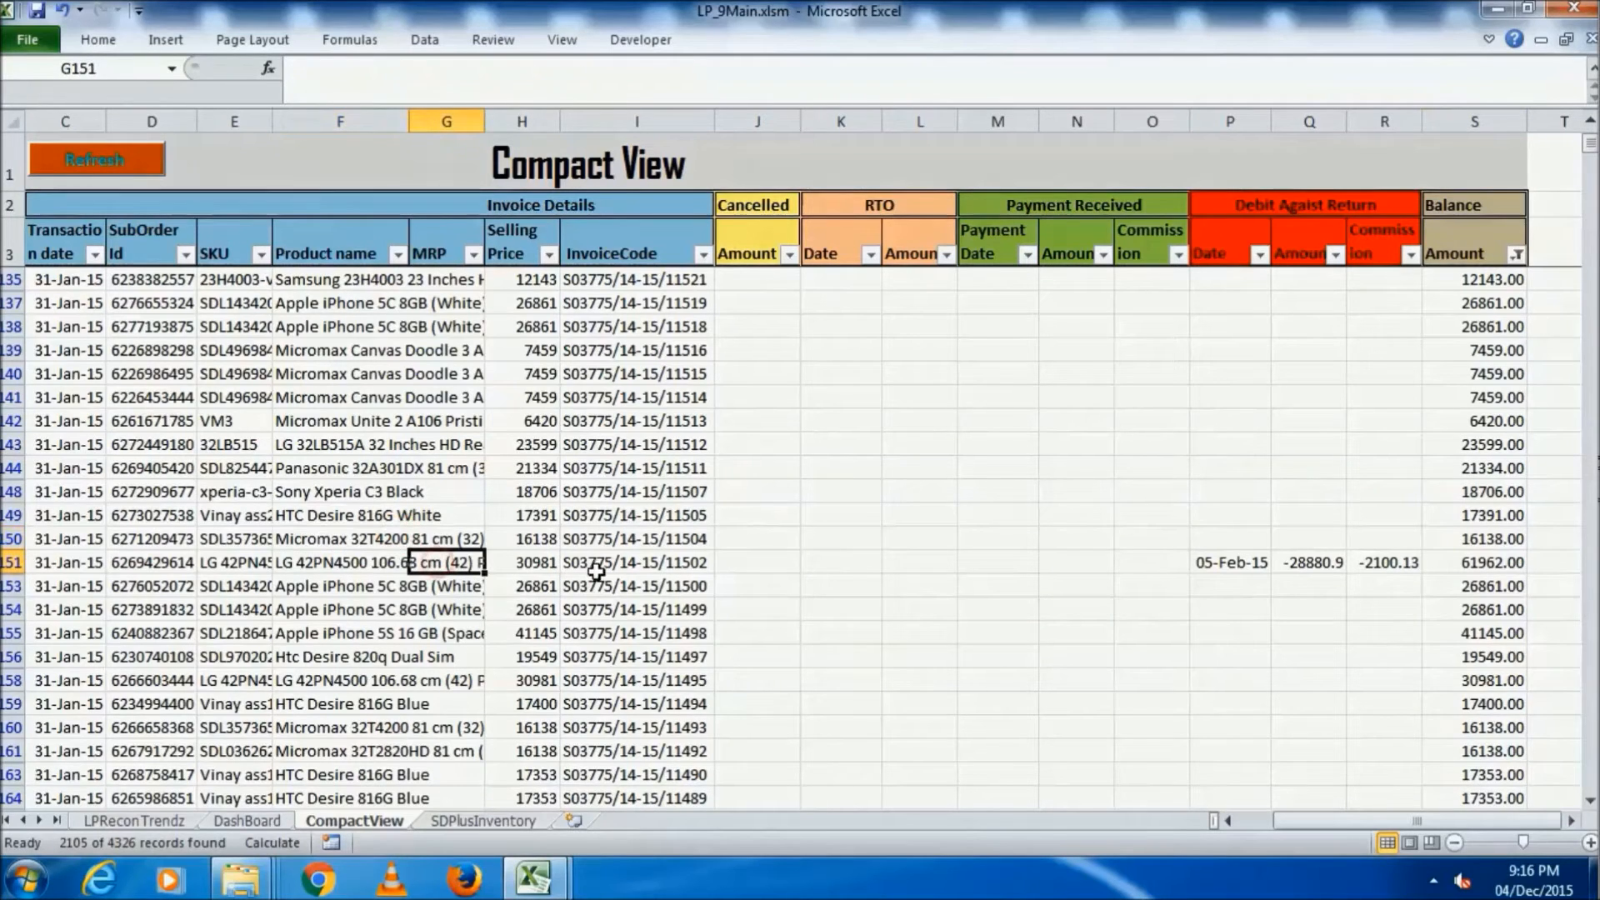
left_click(1247, 569)
left_click(1386, 564)
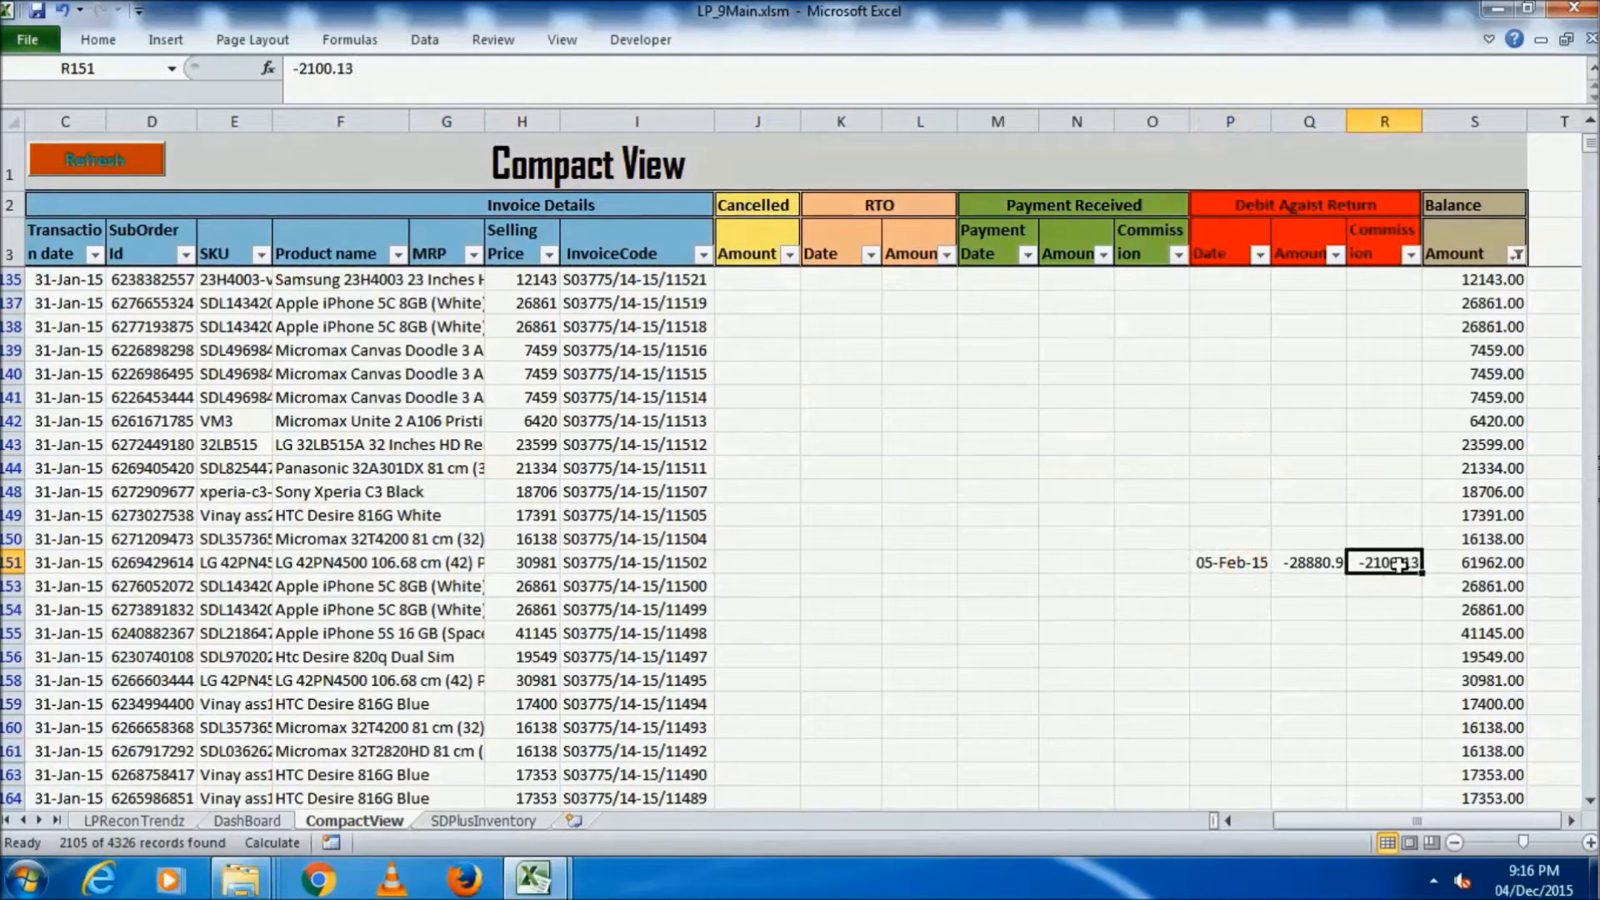
left_click_drag(982, 563, 1183, 563)
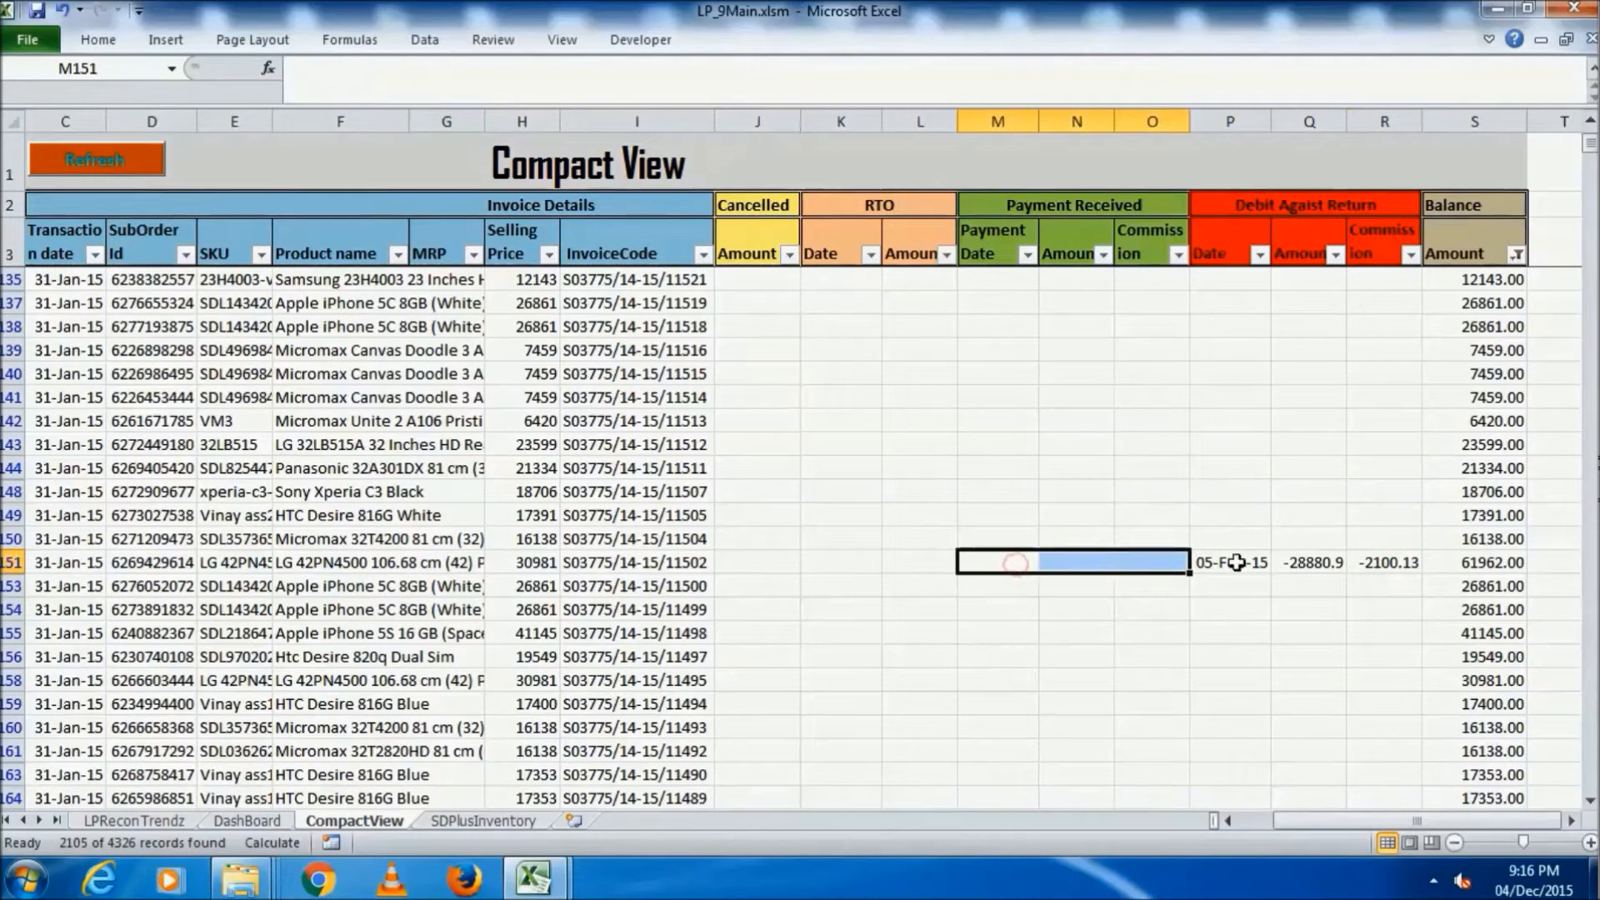
left_click(1460, 564)
scroll(661, 512, "up", 8)
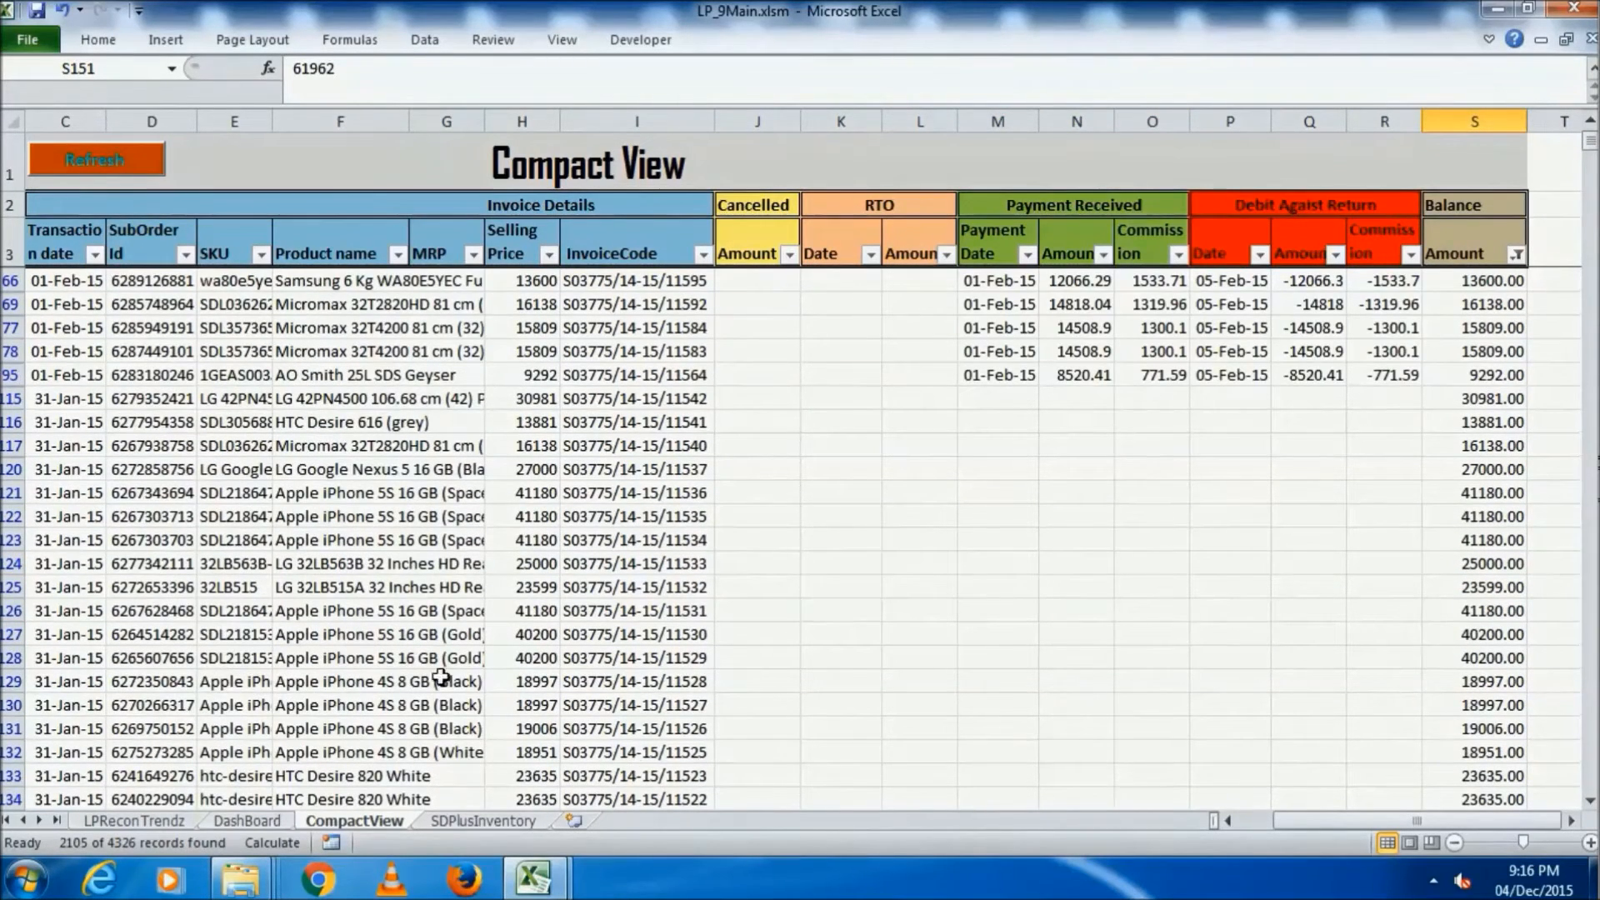
- On the DashBoard sheet, set the date range from 01-Jan-2015 to 31-Jan-2015
left_click(245, 820)
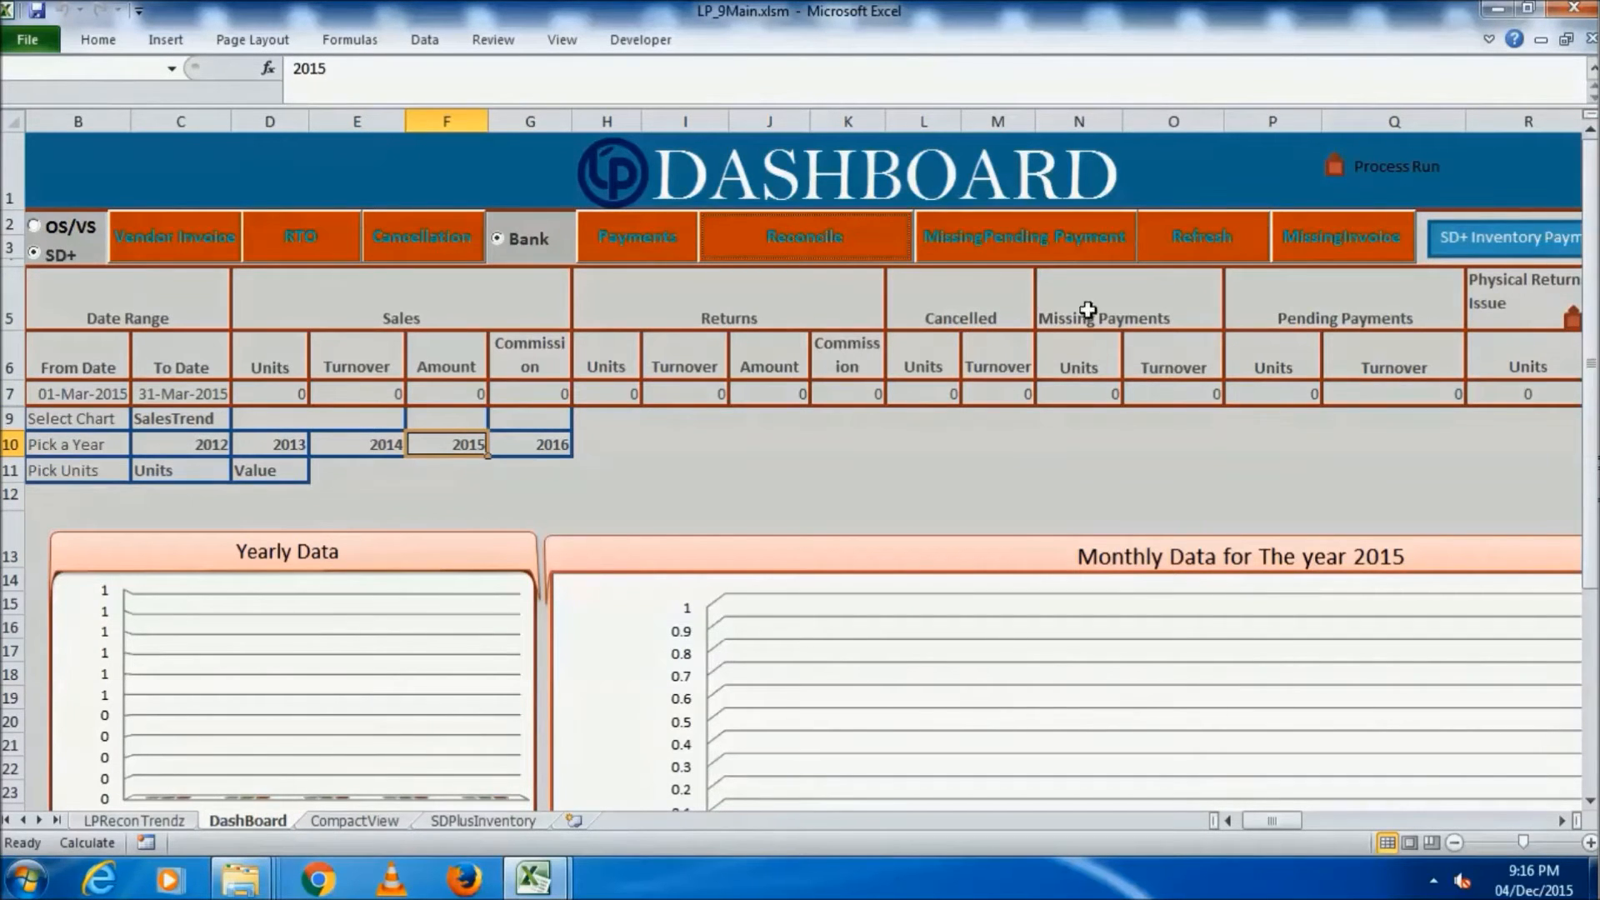
left_click(90, 394)
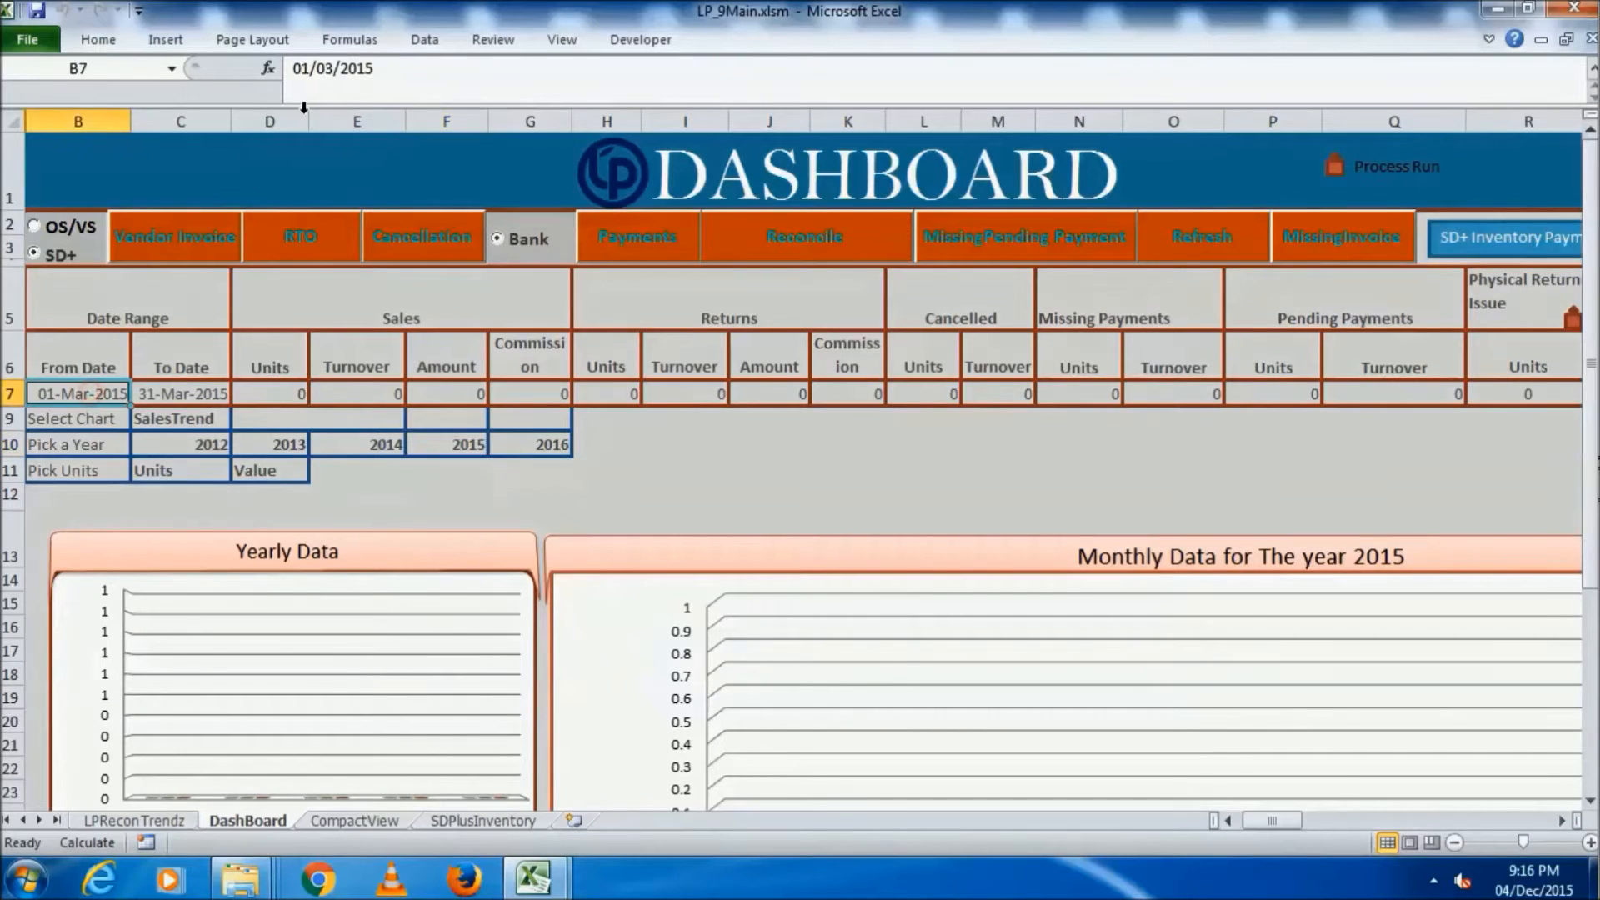
double_click(330, 68)
type("01/")
left_click(171, 397)
left_click(336, 68)
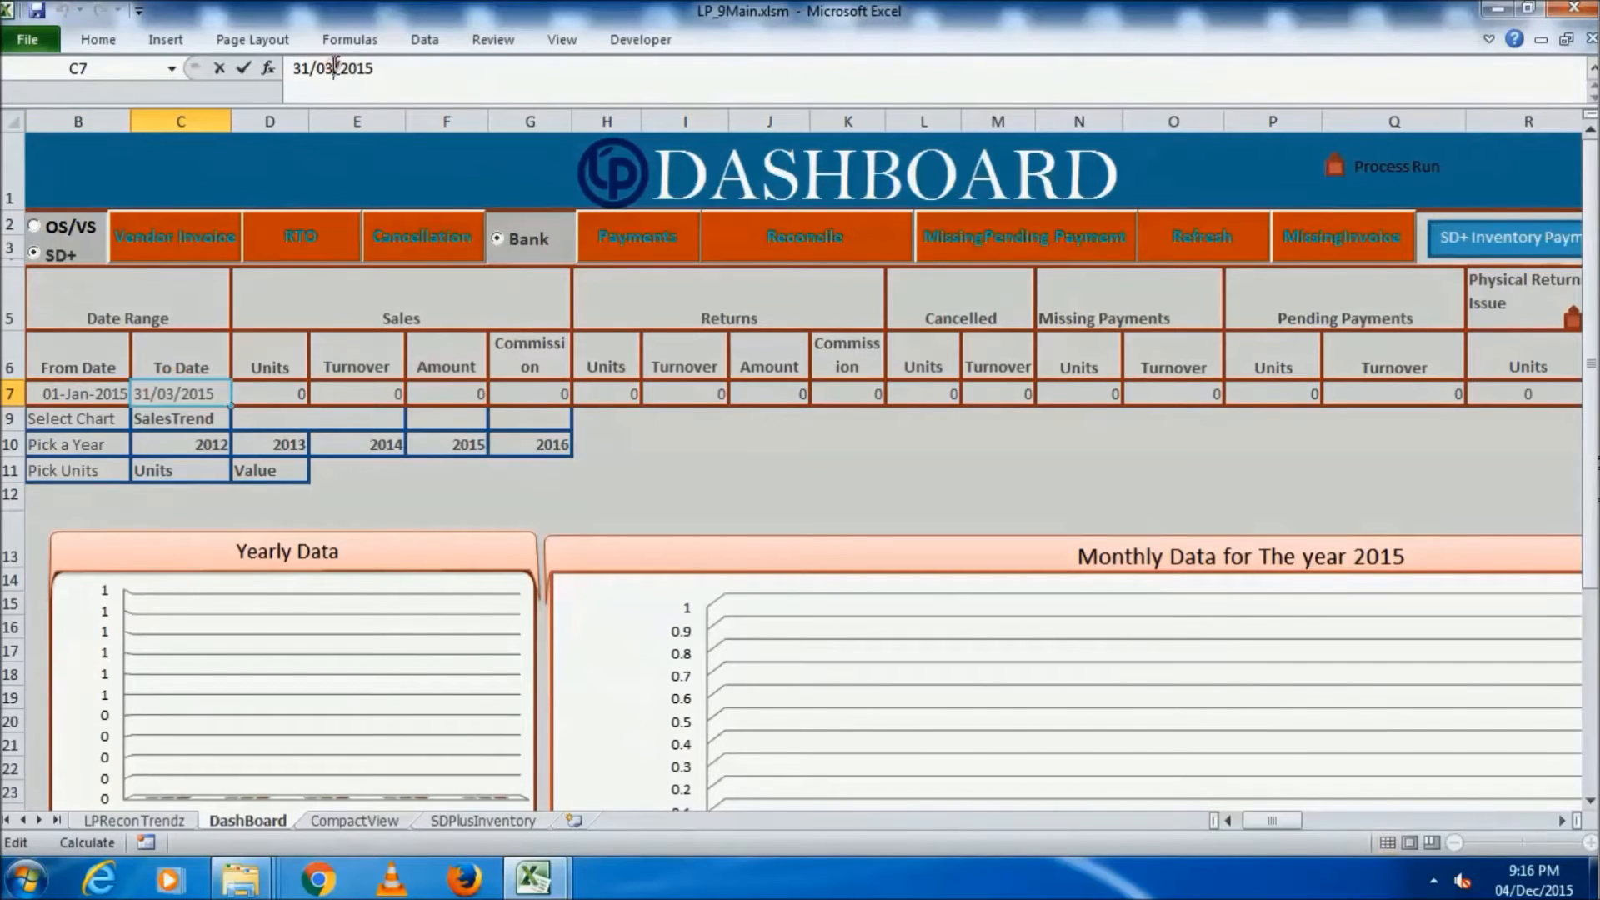
double_click(334, 67)
type("01")
left_click(78, 390)
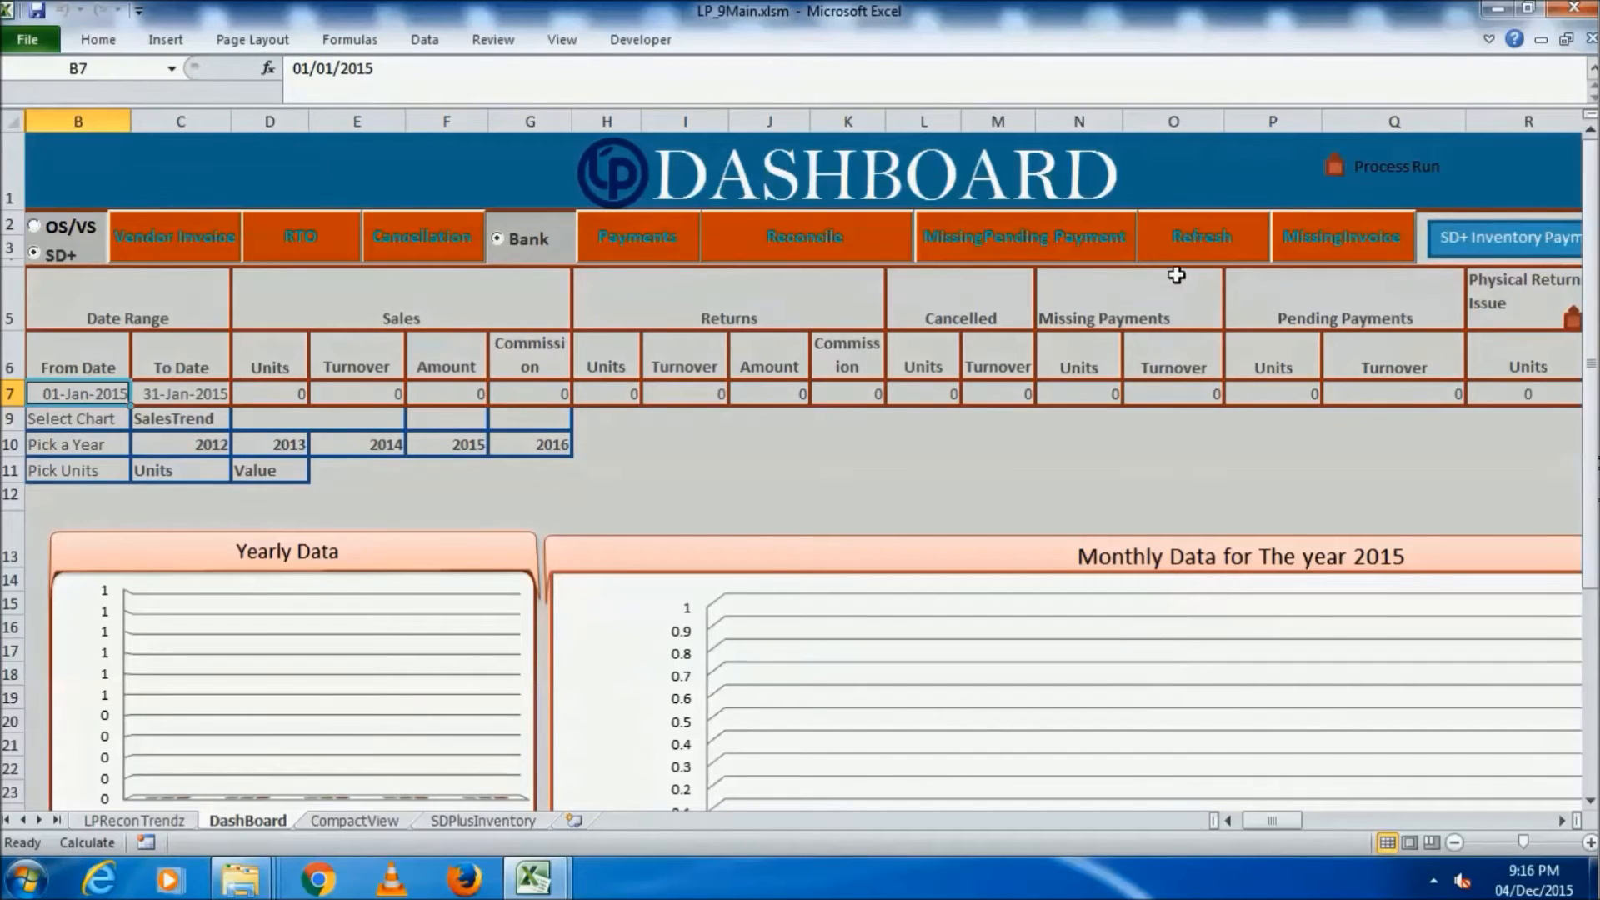
- Refresh the dashboard data for the set date range and review the yearly and monthly unit charts
left_click(1222, 233)
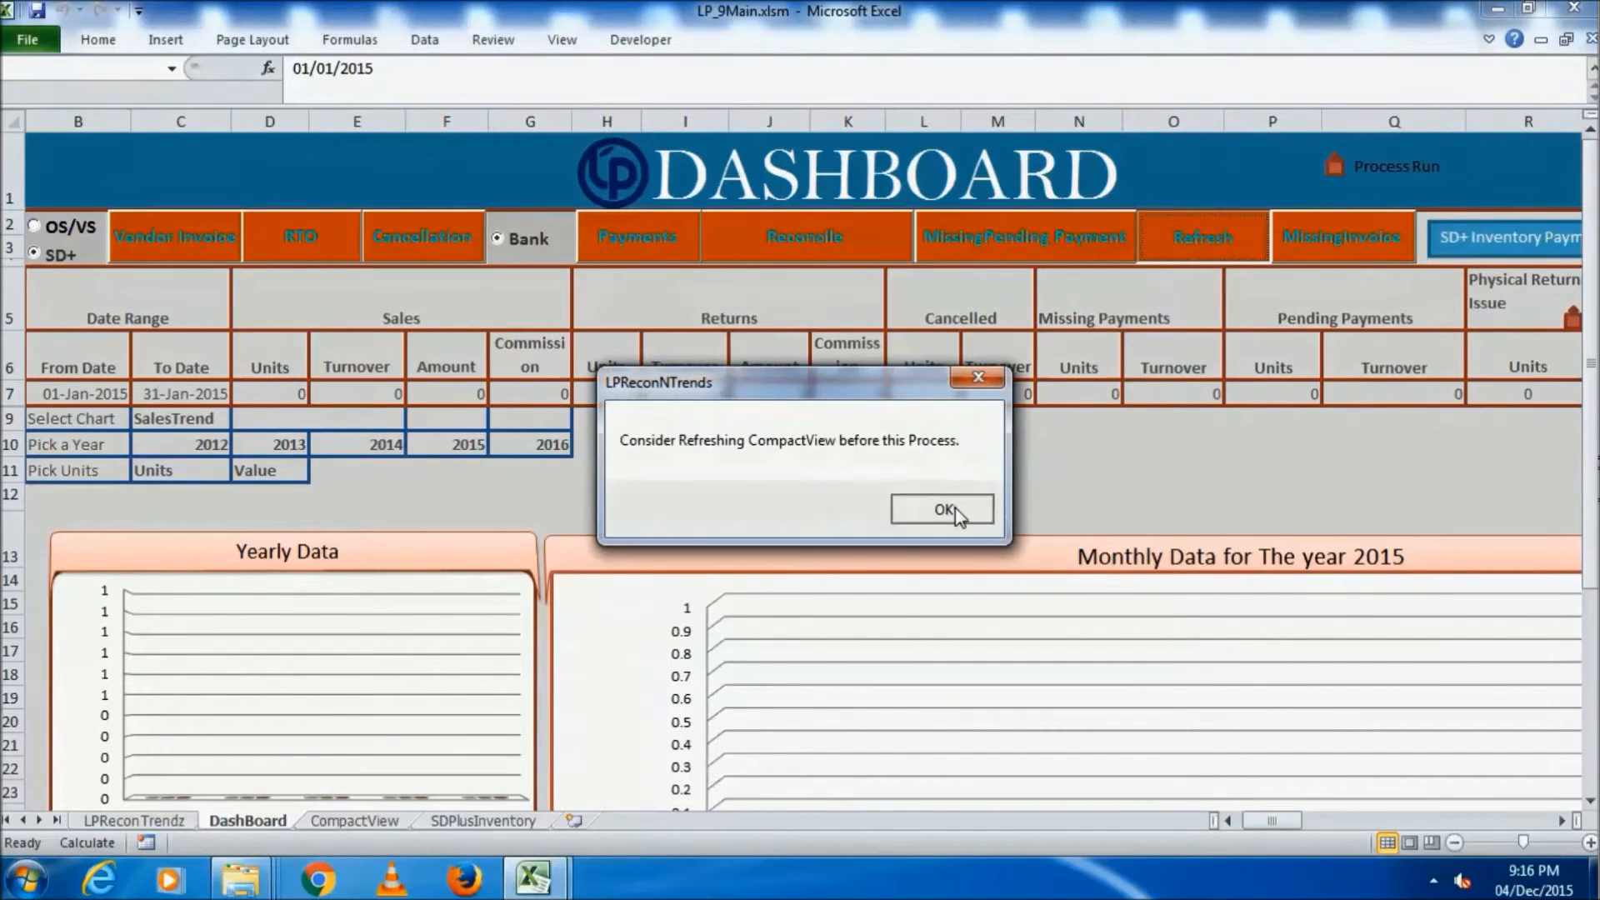
left_click(955, 507)
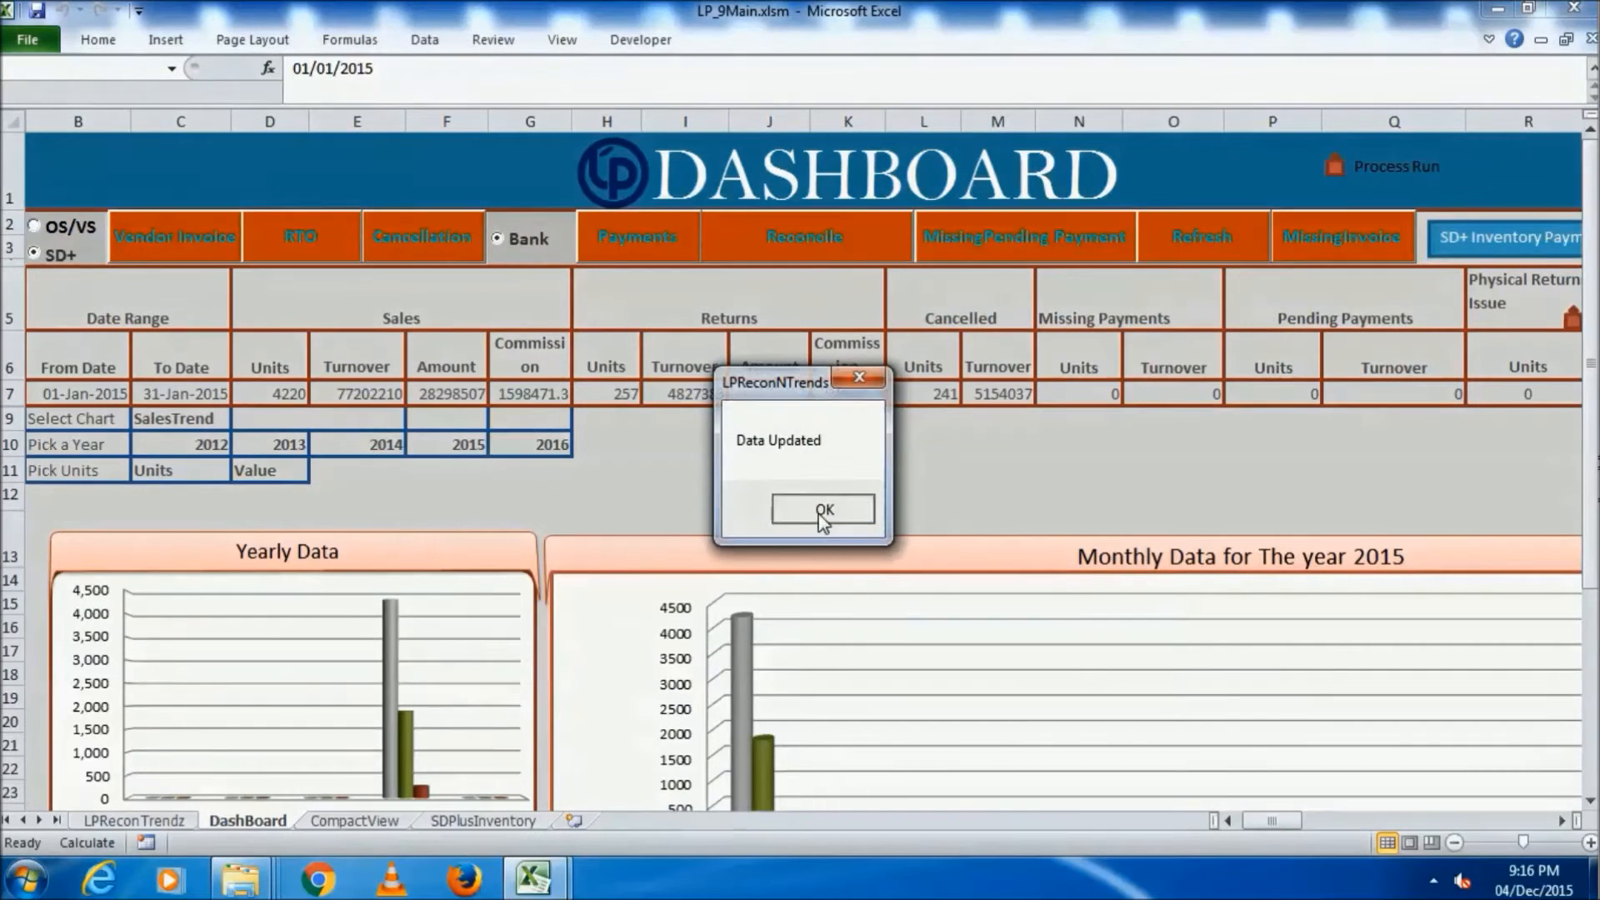
left_click(820, 512)
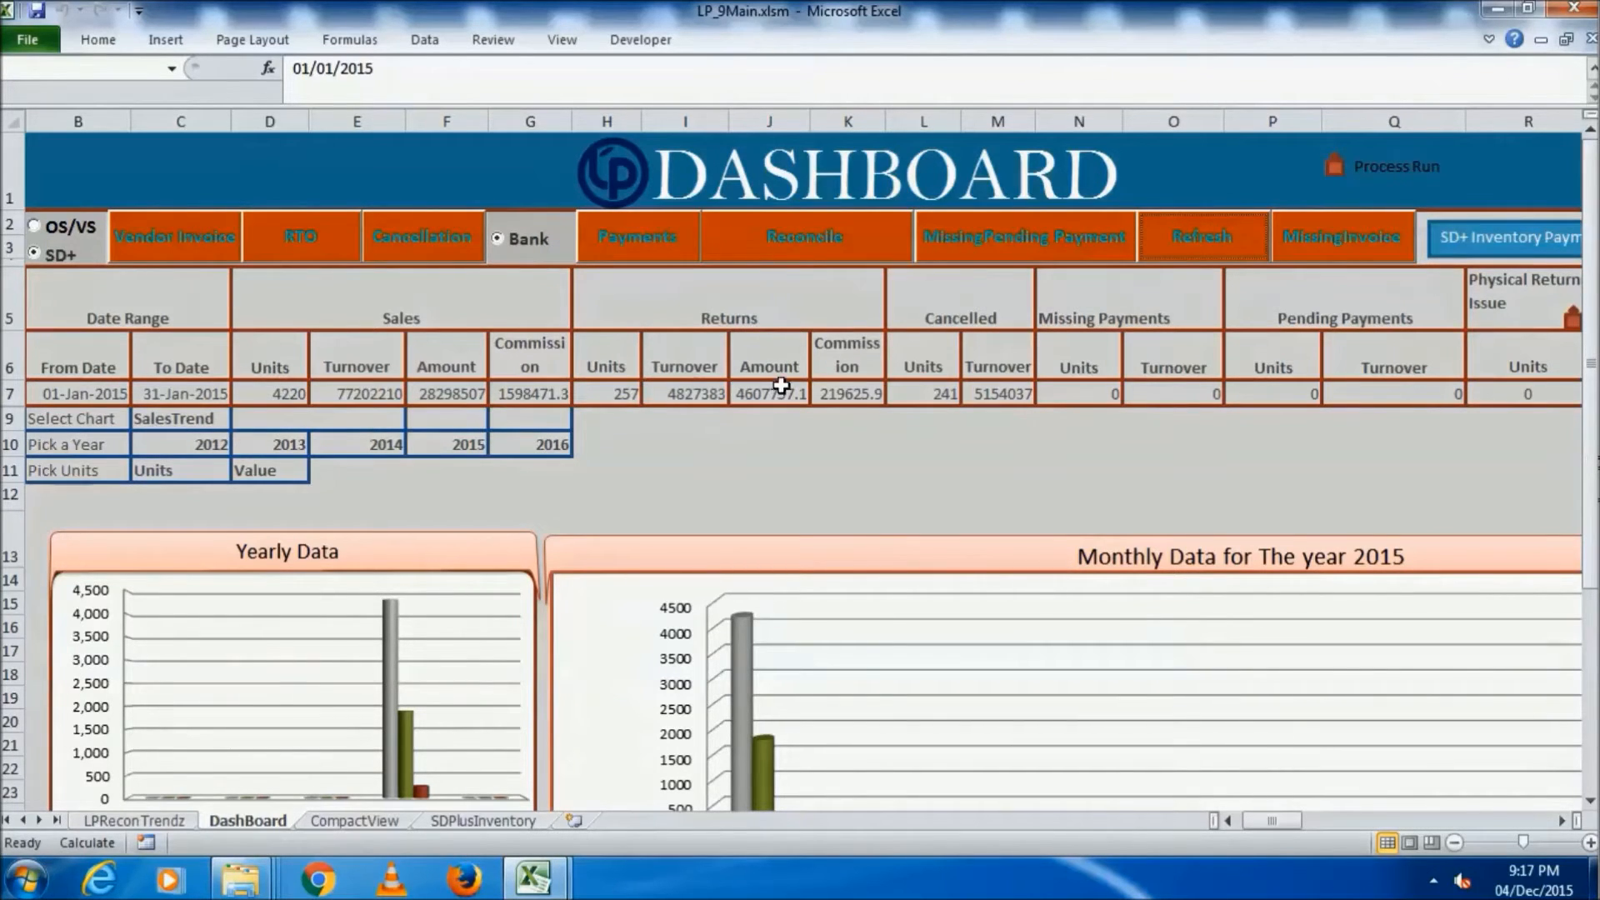
scroll(621, 424, "down", 1)
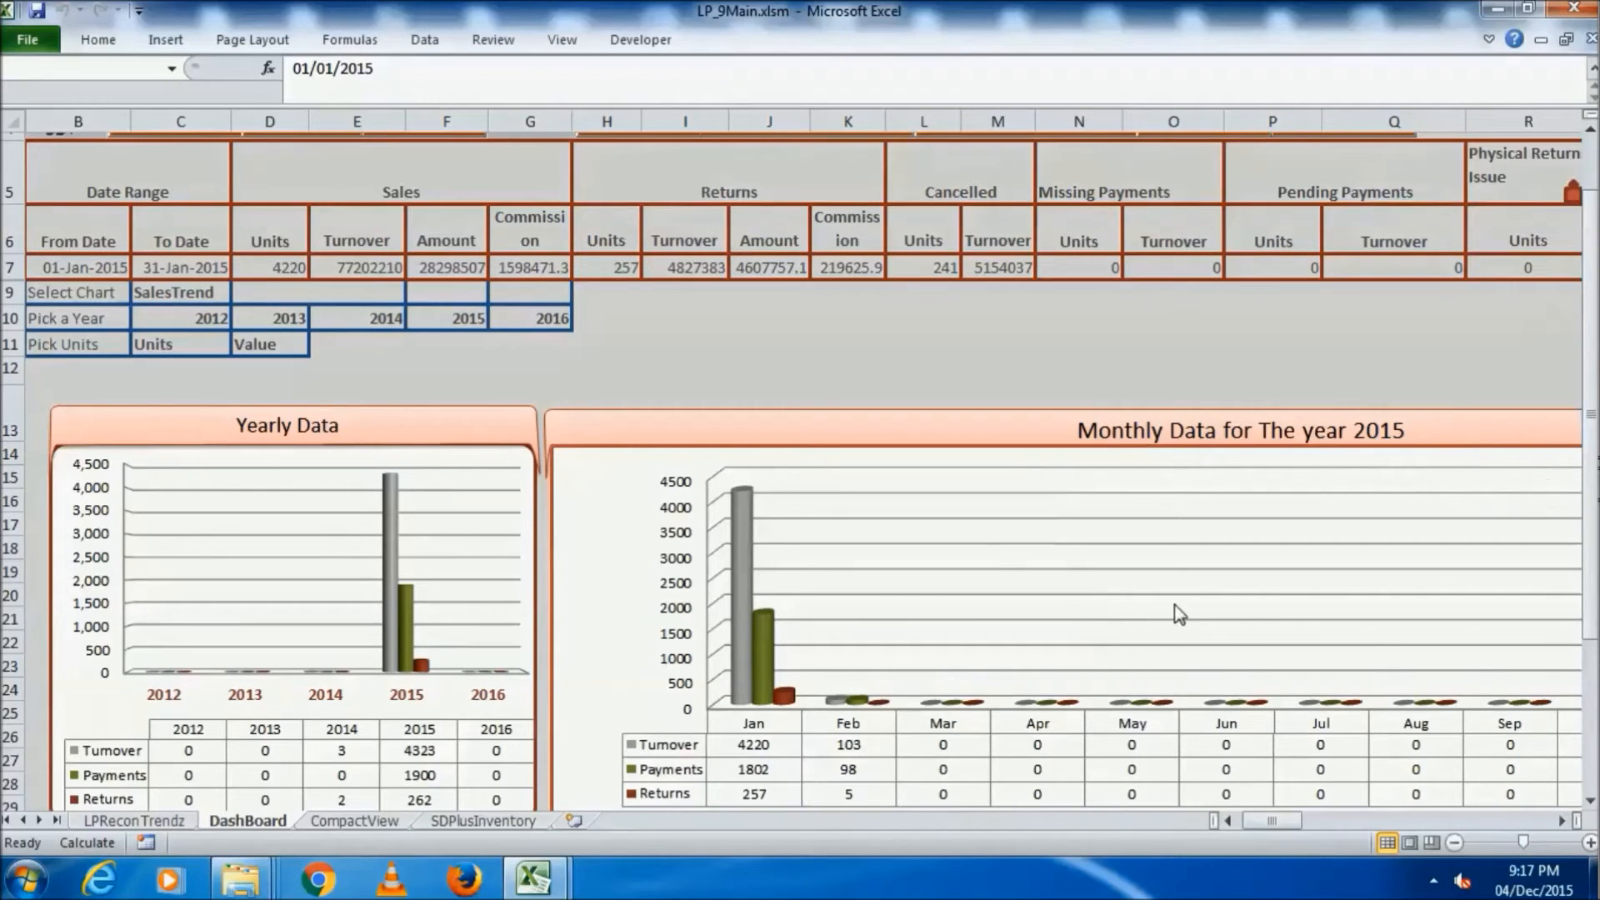
scroll(943, 552, "down", 1)
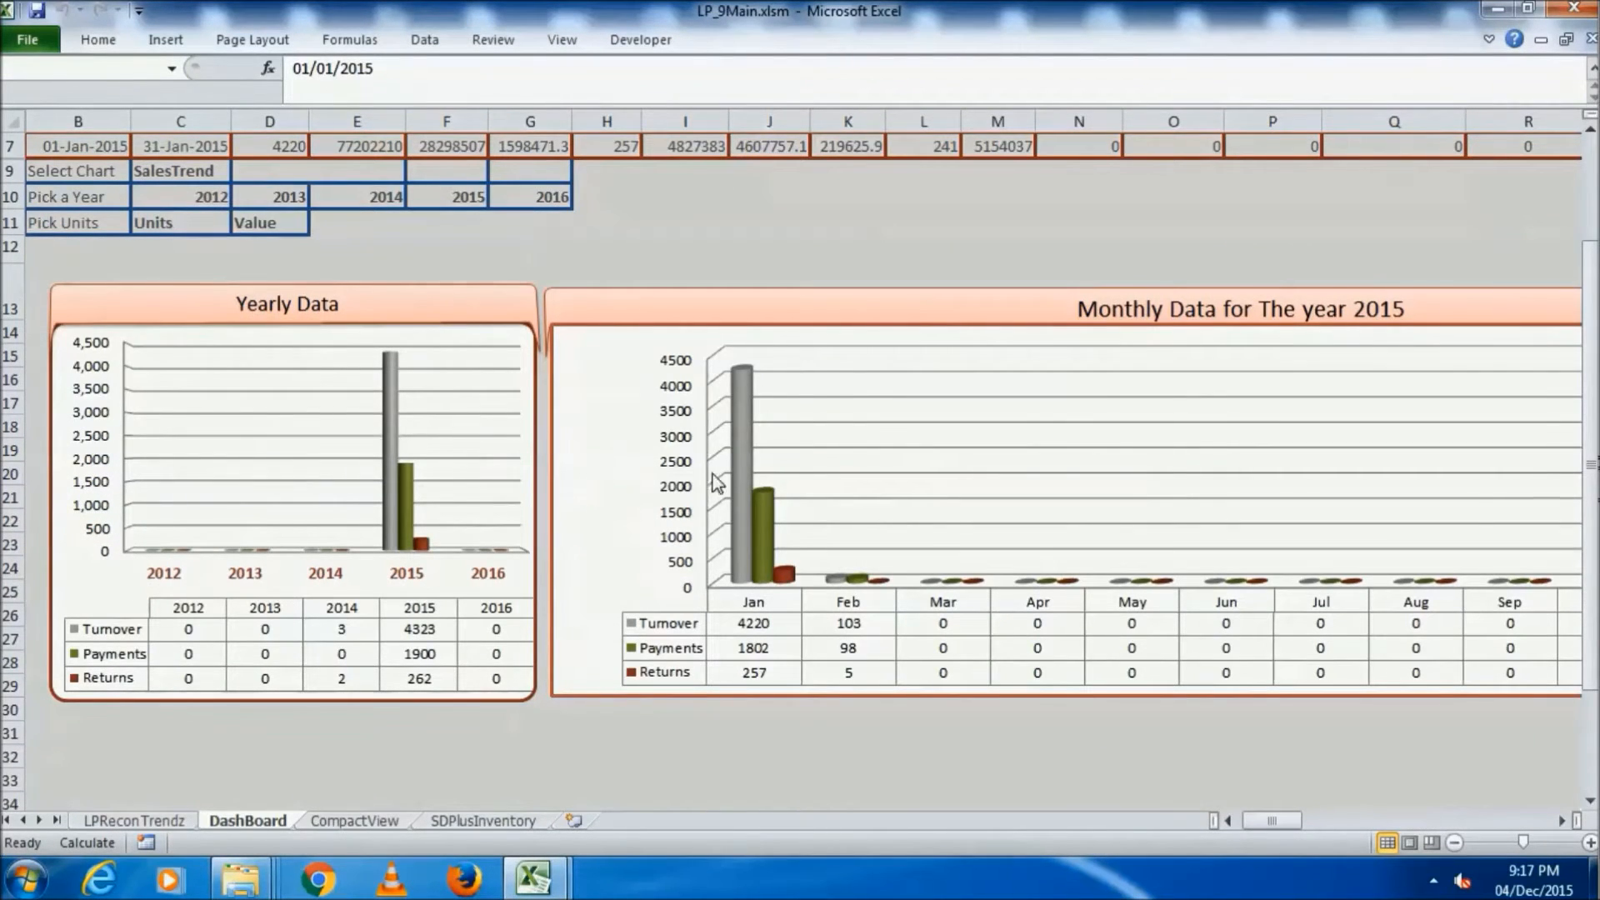
scroll(1067, 576, "up", 2)
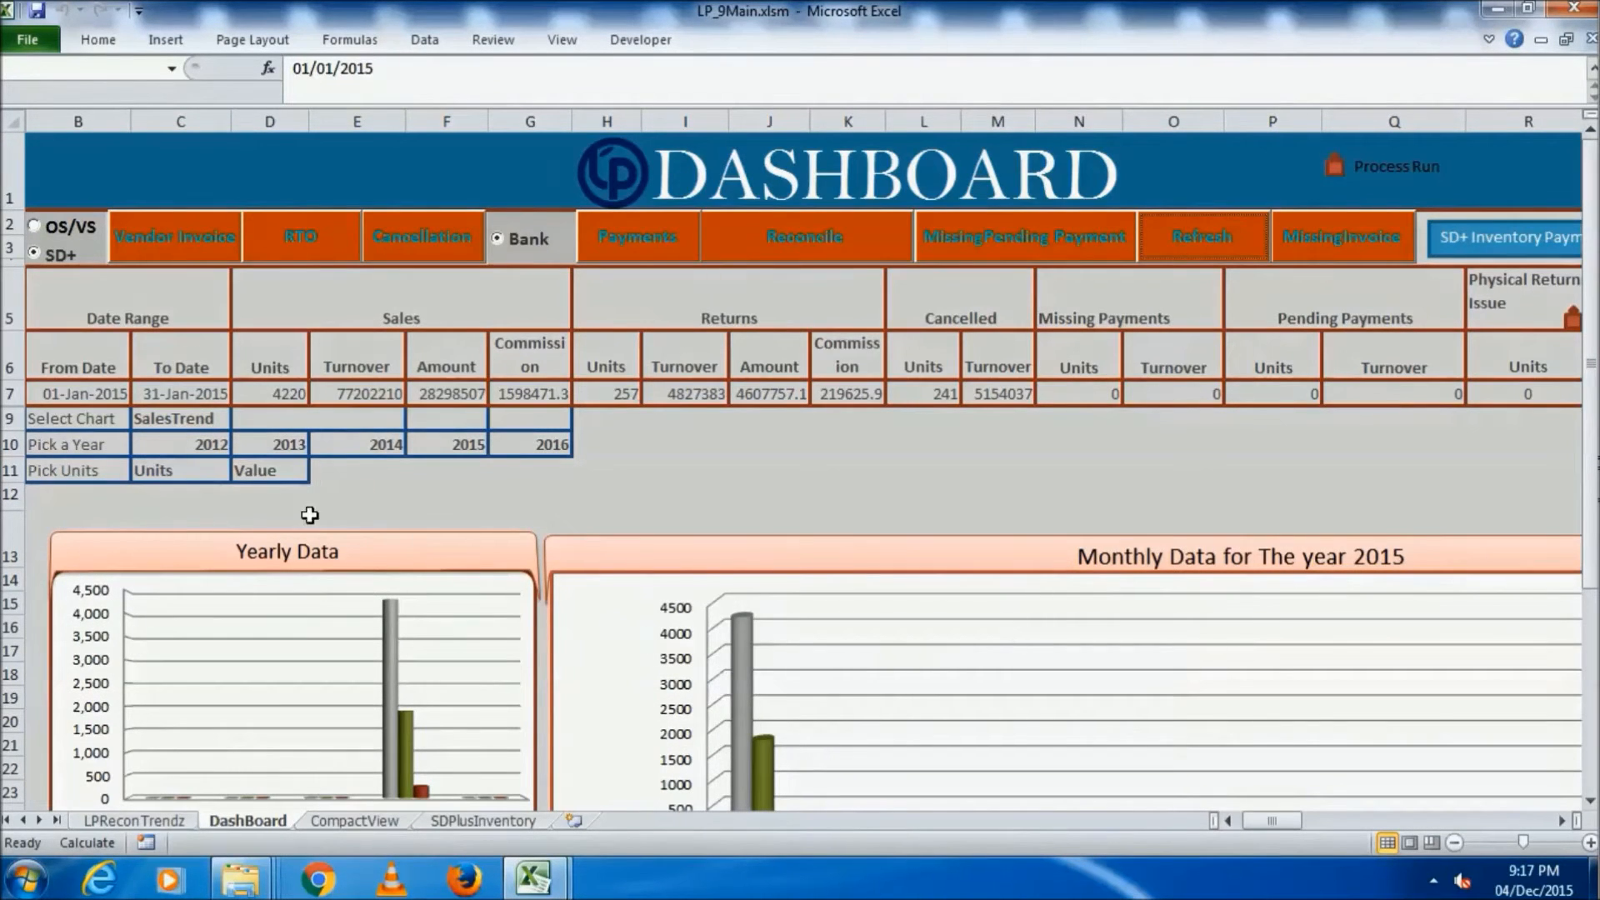
scroll(598, 696, "down", 1)
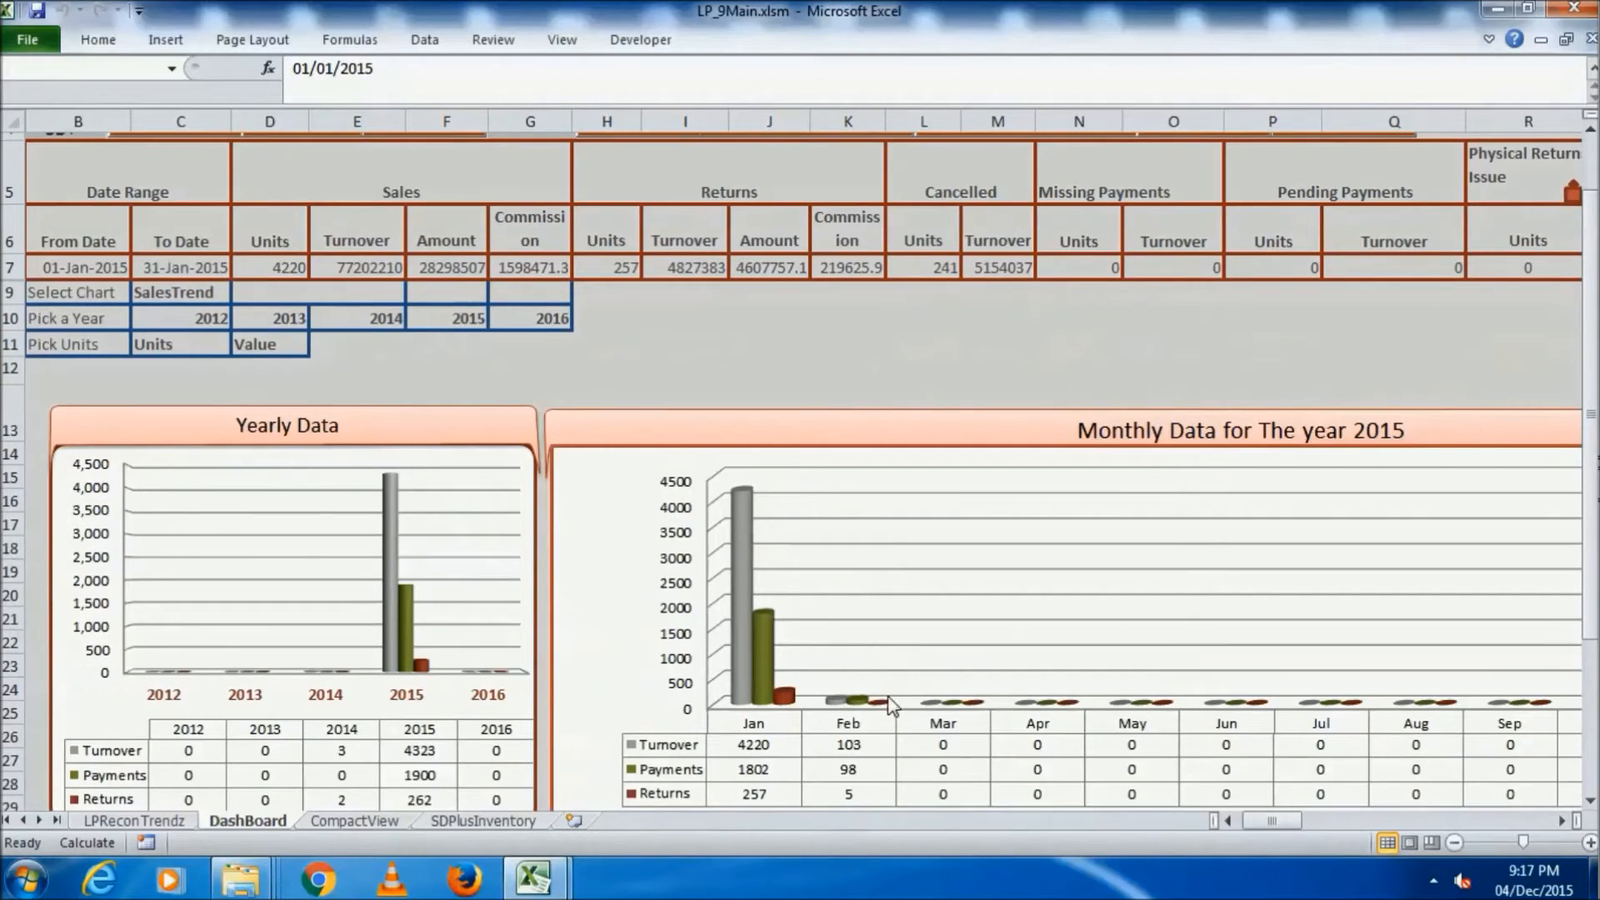
scroll(596, 556, "up", 1)
- Switch the dashboard charts from Units to Value, refresh the data and review the charts
left_click(265, 471)
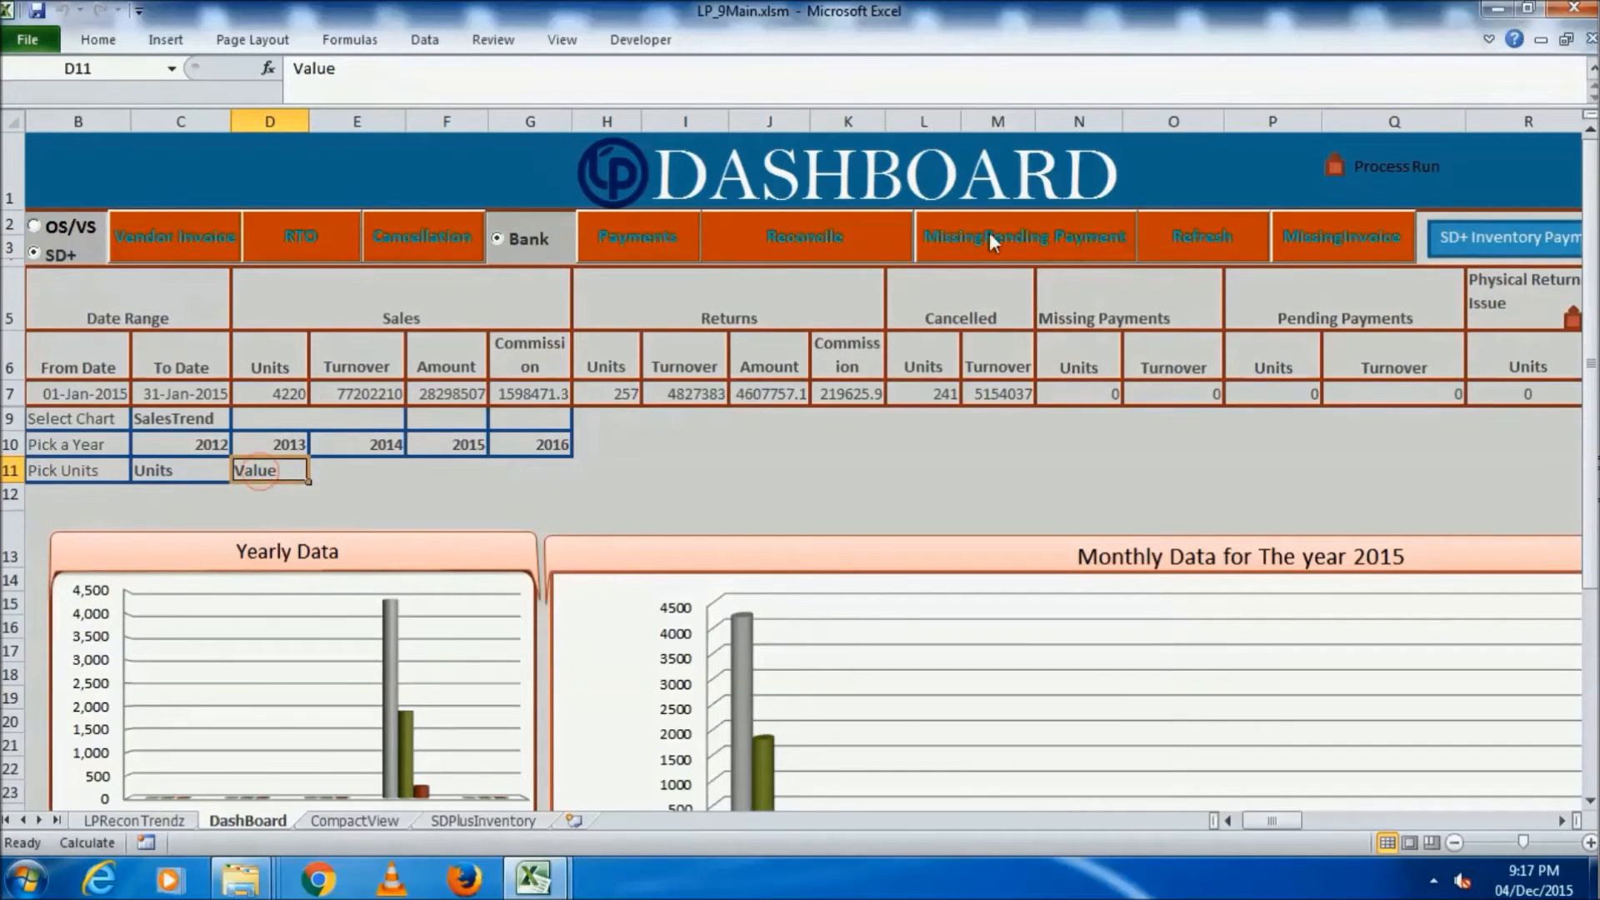
left_click(1200, 247)
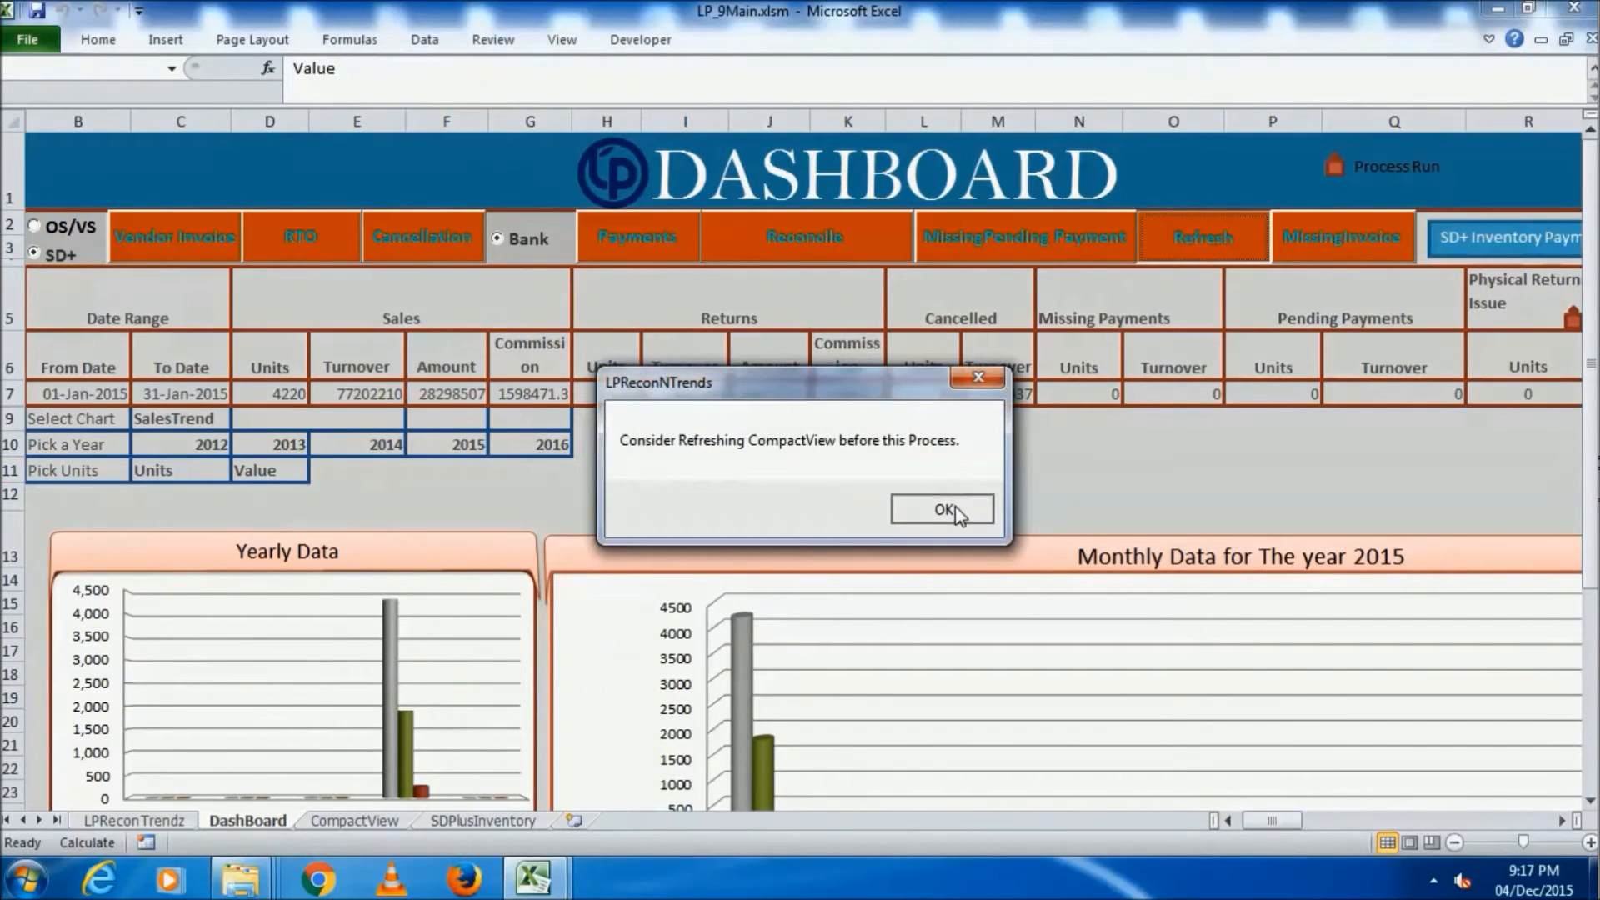
left_click(950, 510)
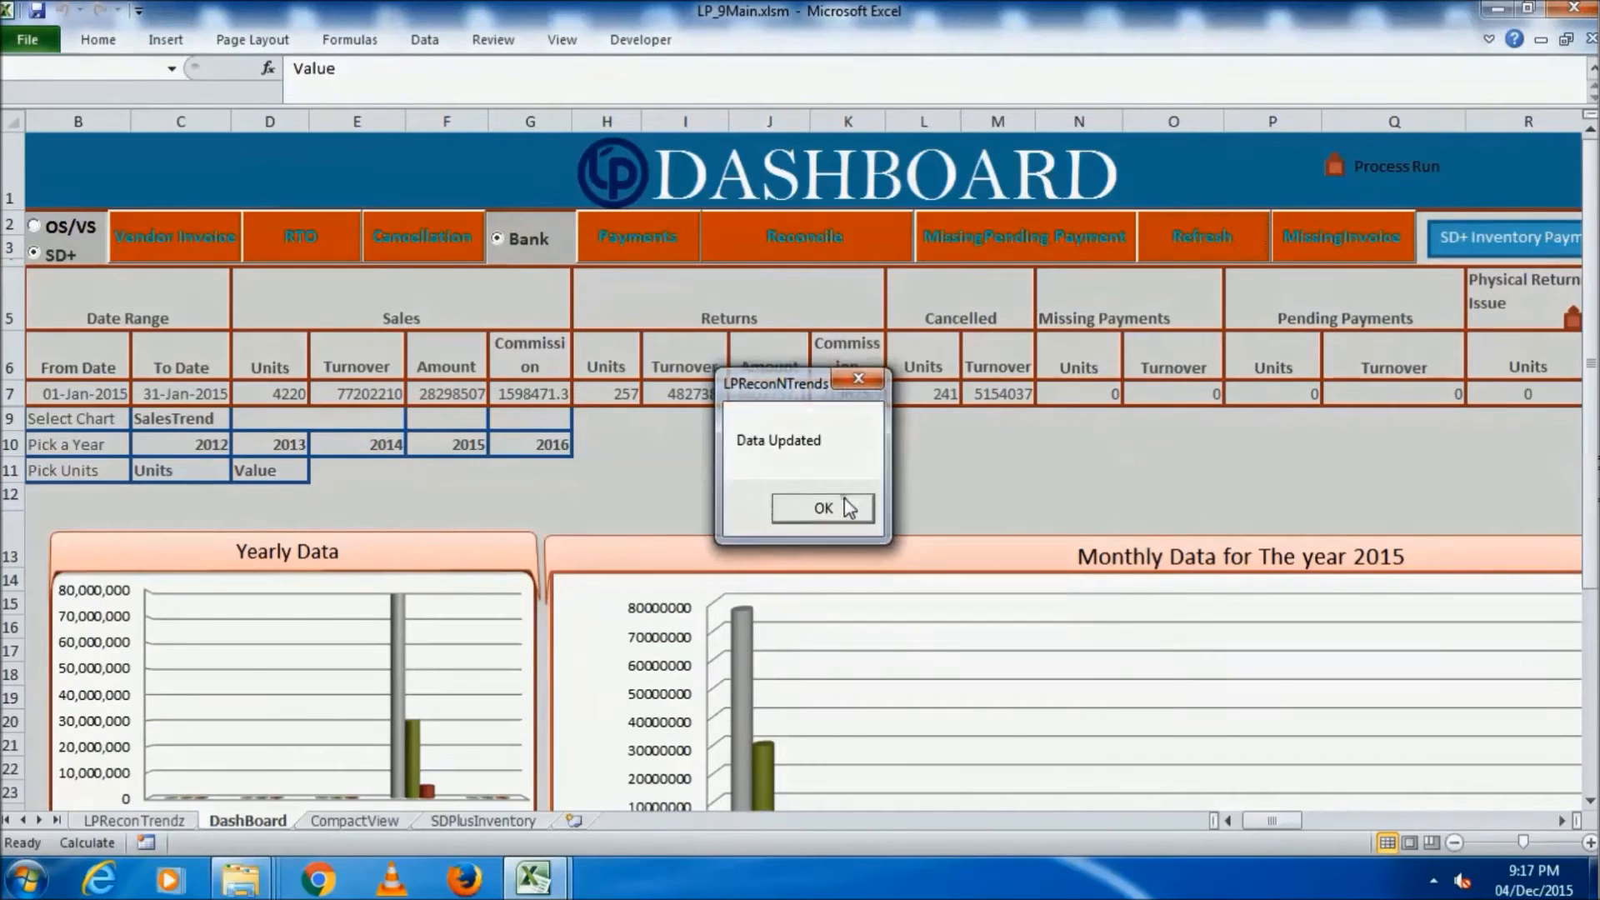
left_click(847, 508)
scroll(714, 582, "down", 1)
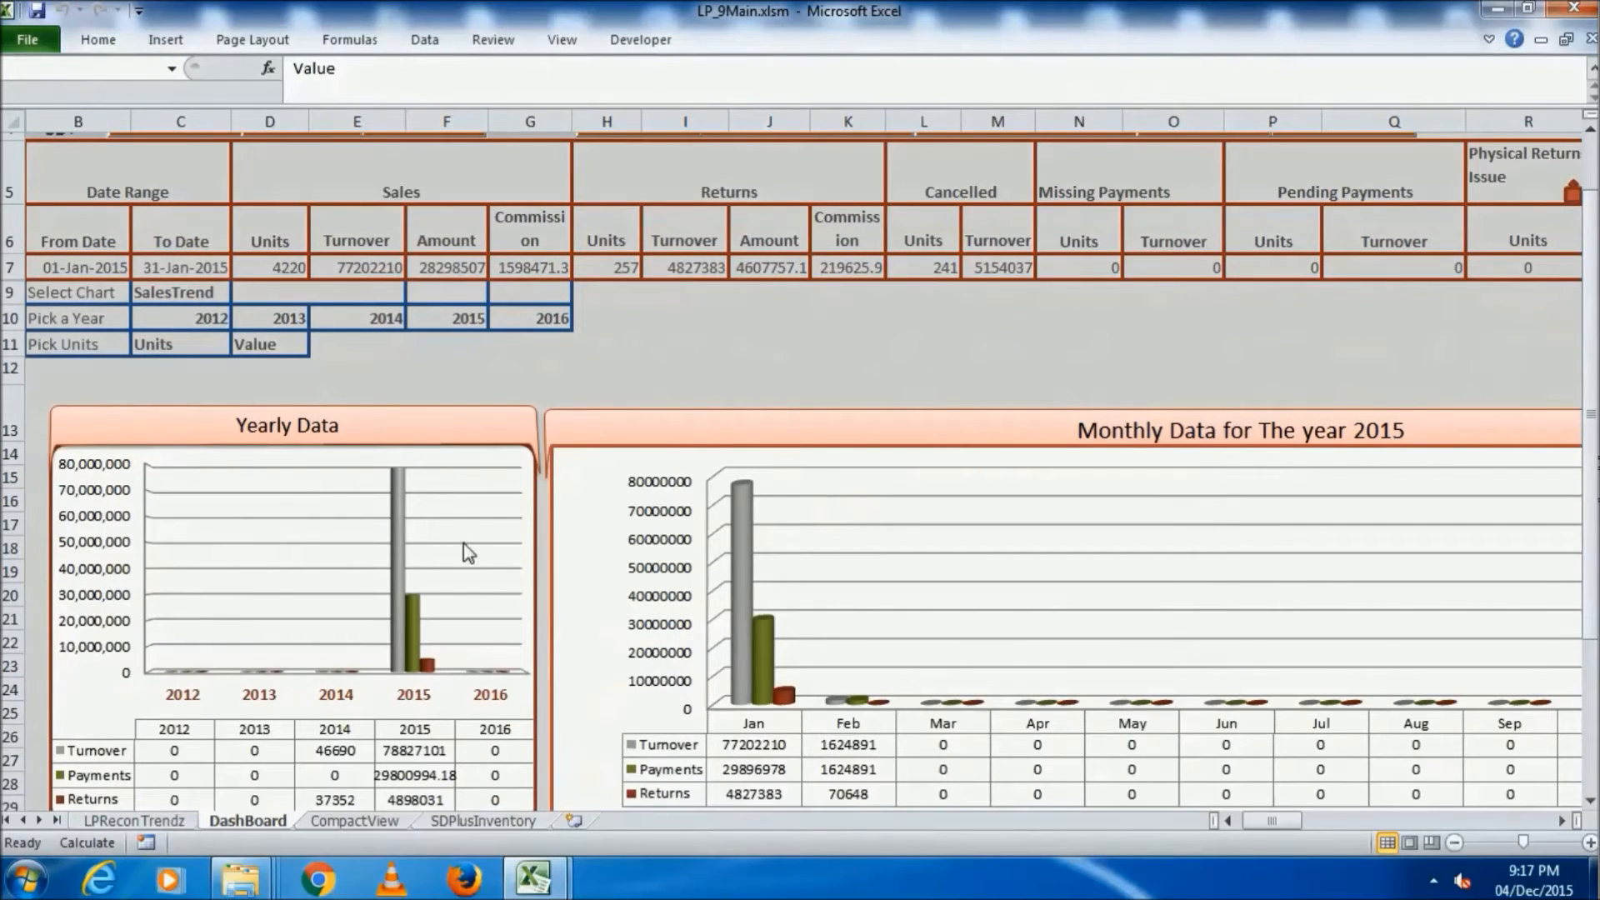
scroll(761, 629, "up", 2)
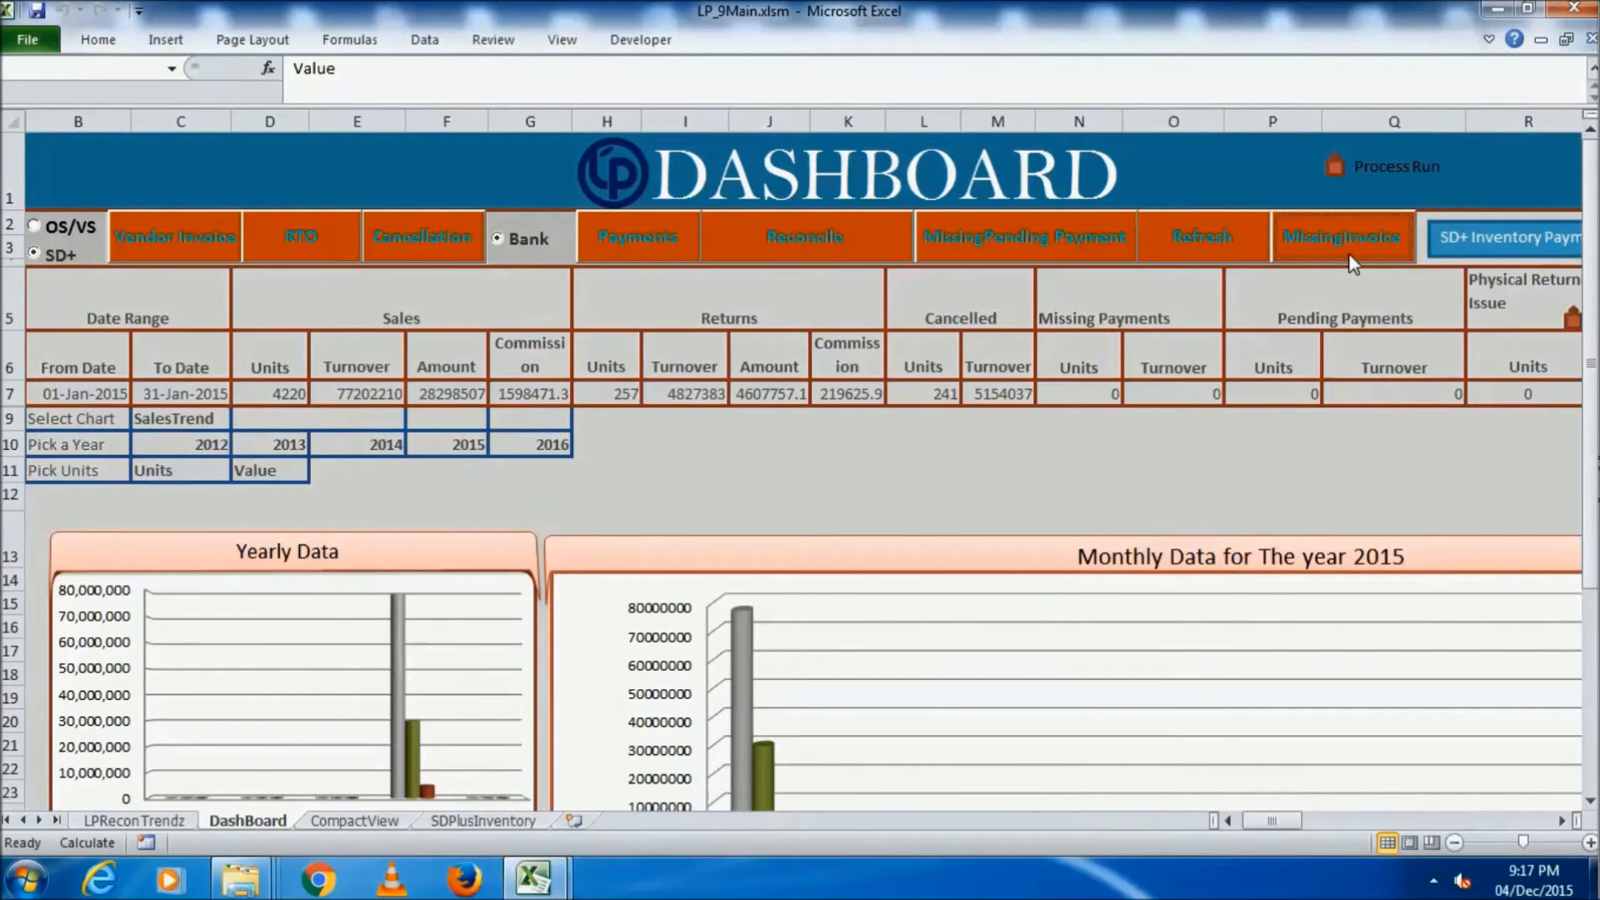
- Run the MissingInvoice process and examine the missing invoice numbers on the MissingInvoice sheet of LP_9.xlsm
left_click(1350, 243)
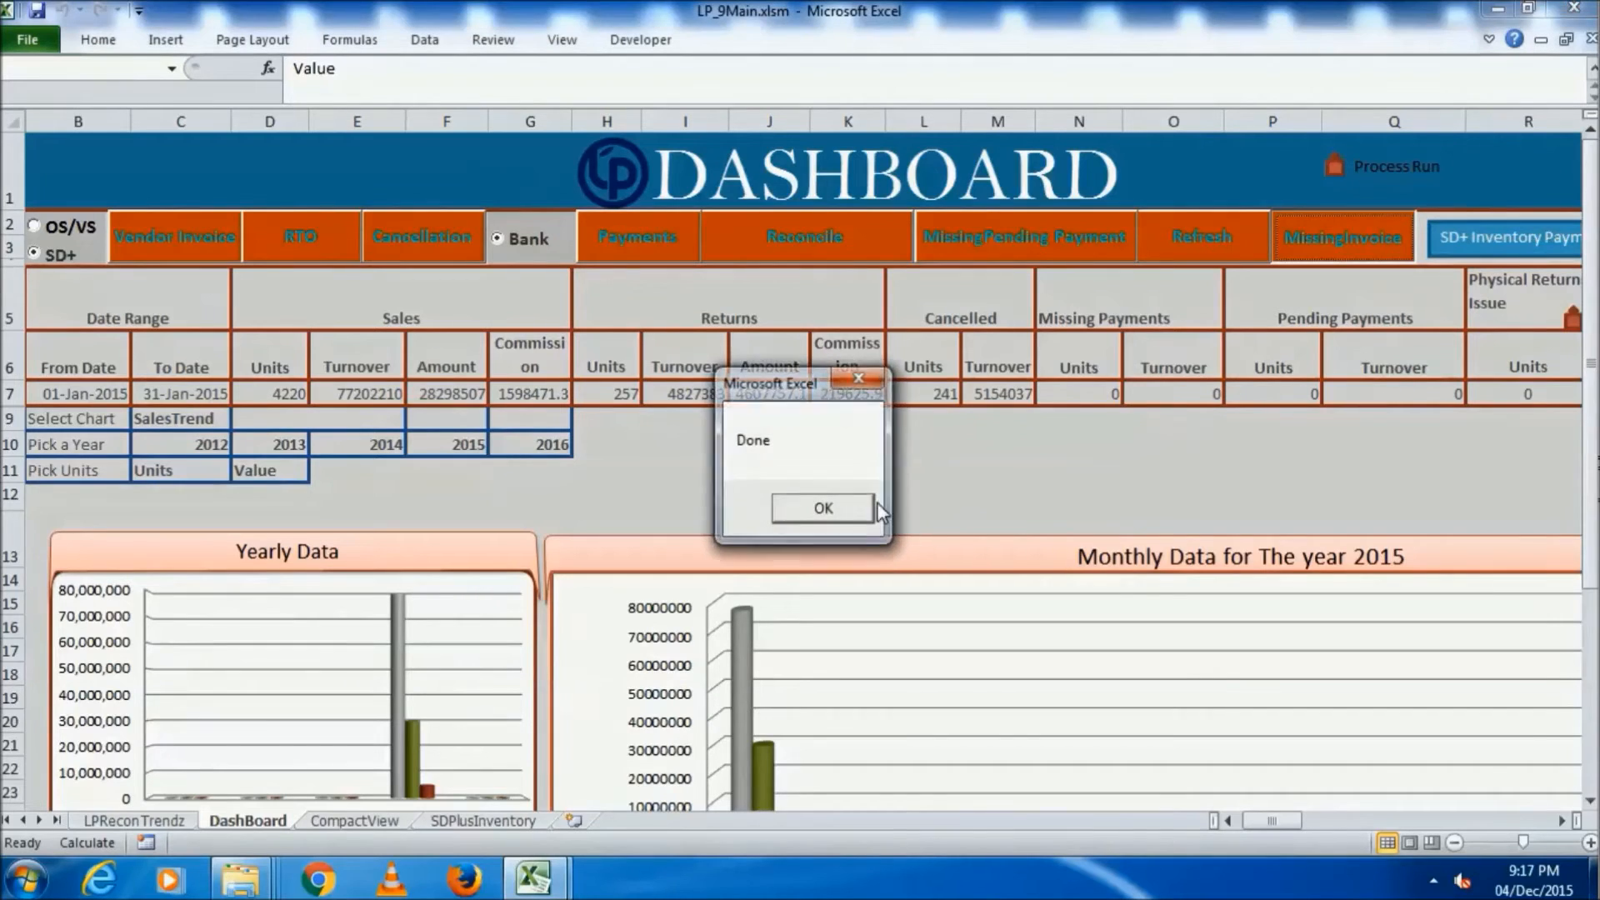
left_click(824, 508)
mouse_move(563, 868)
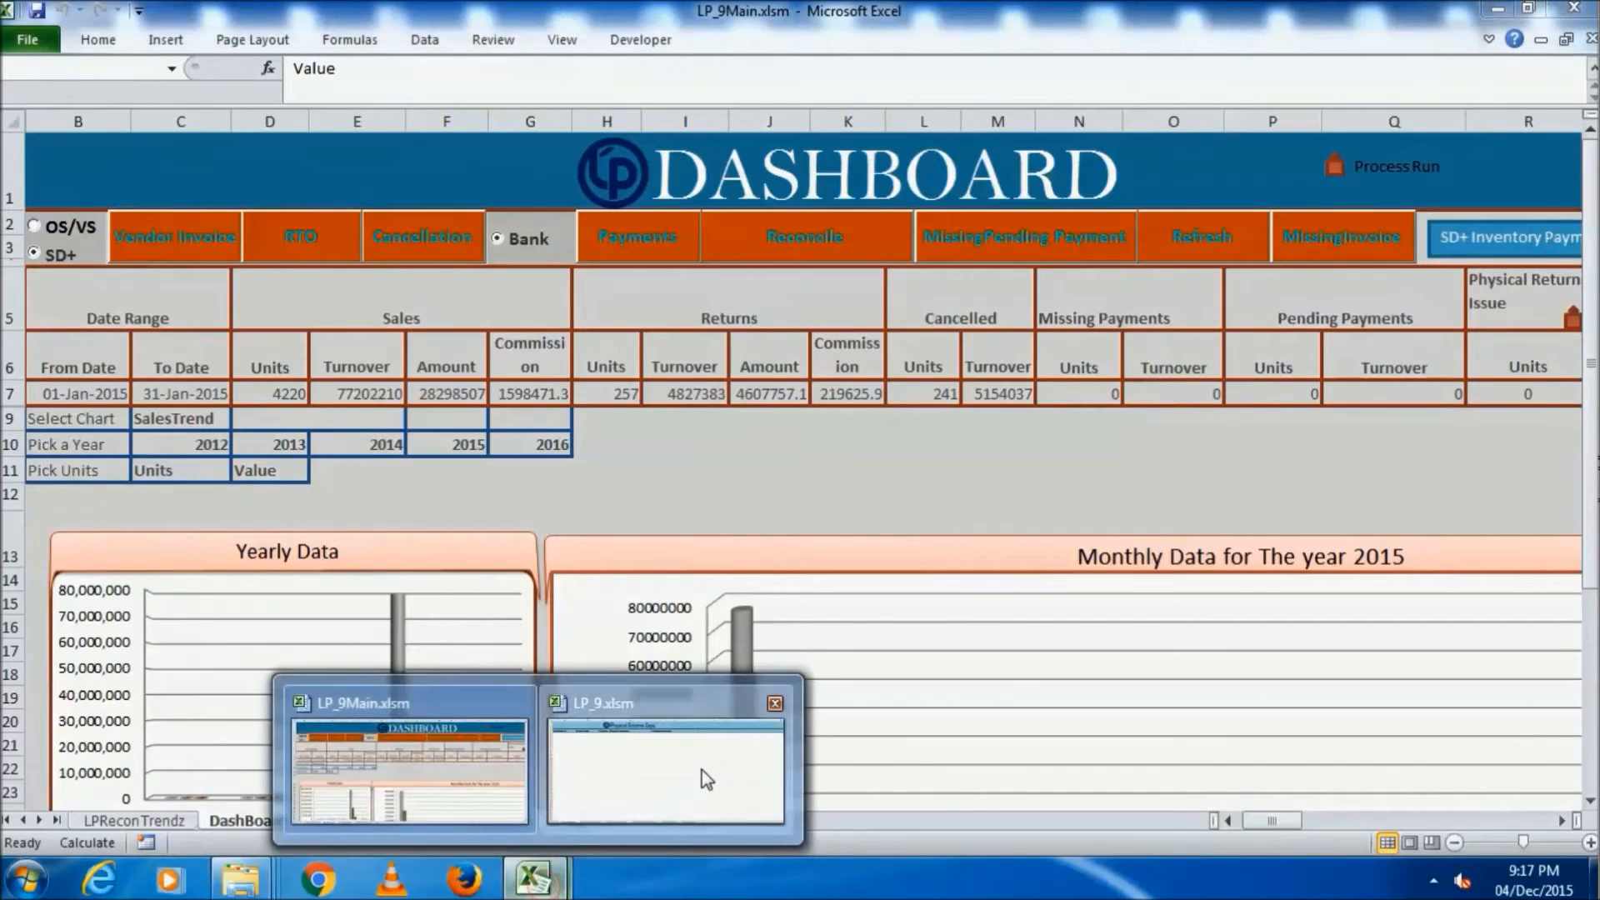
left_click(703, 774)
left_click(951, 821)
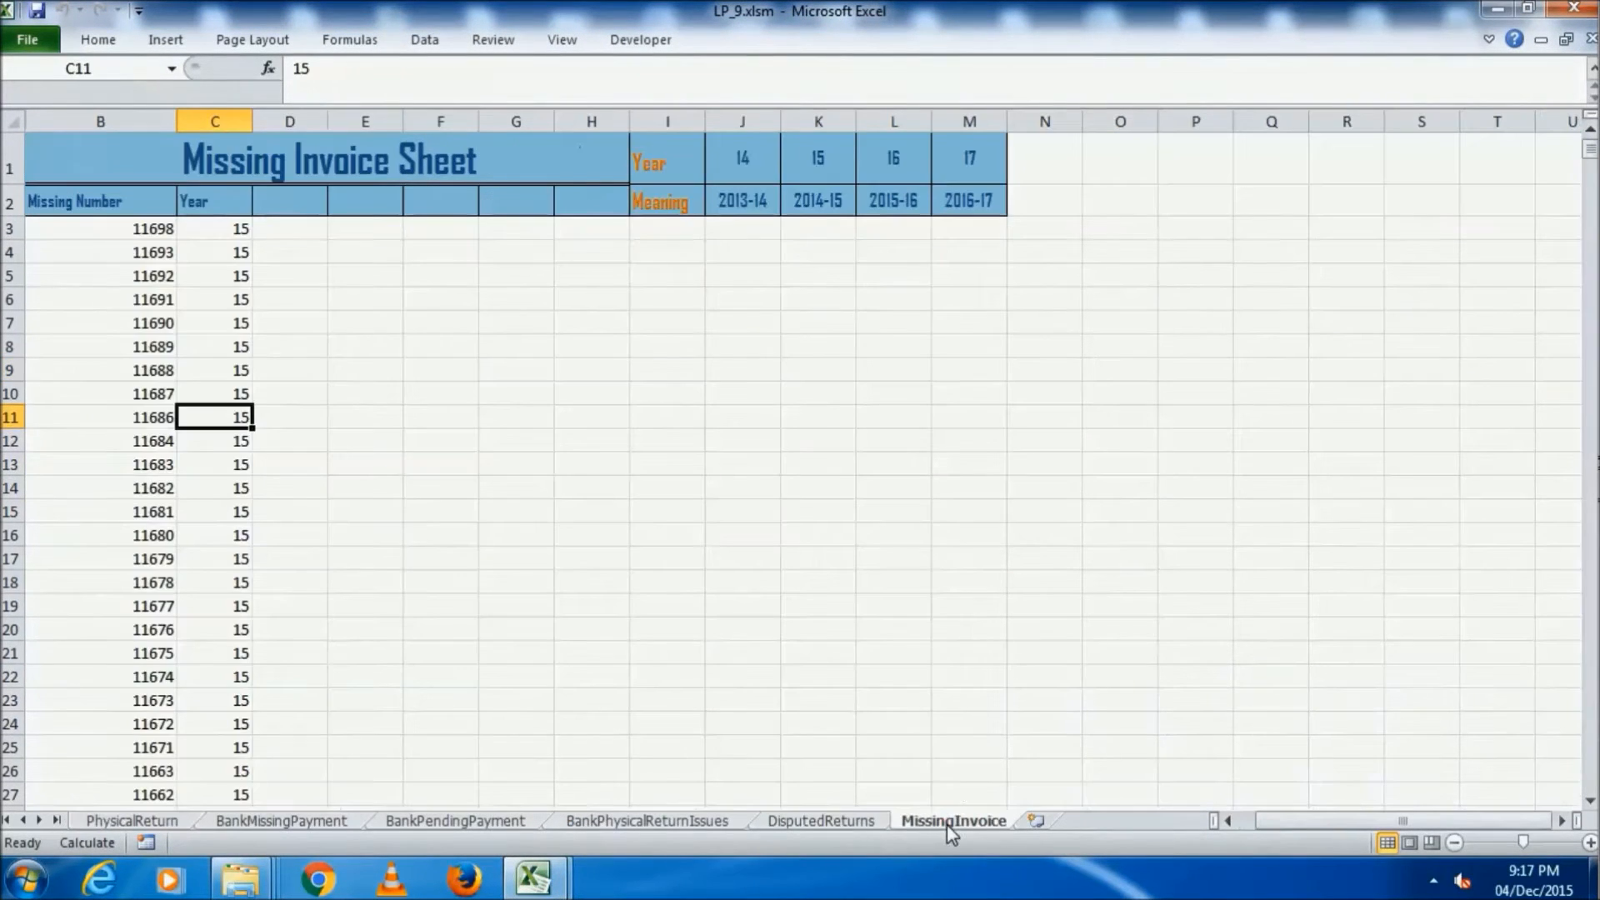
left_click_drag(155, 242, 125, 561)
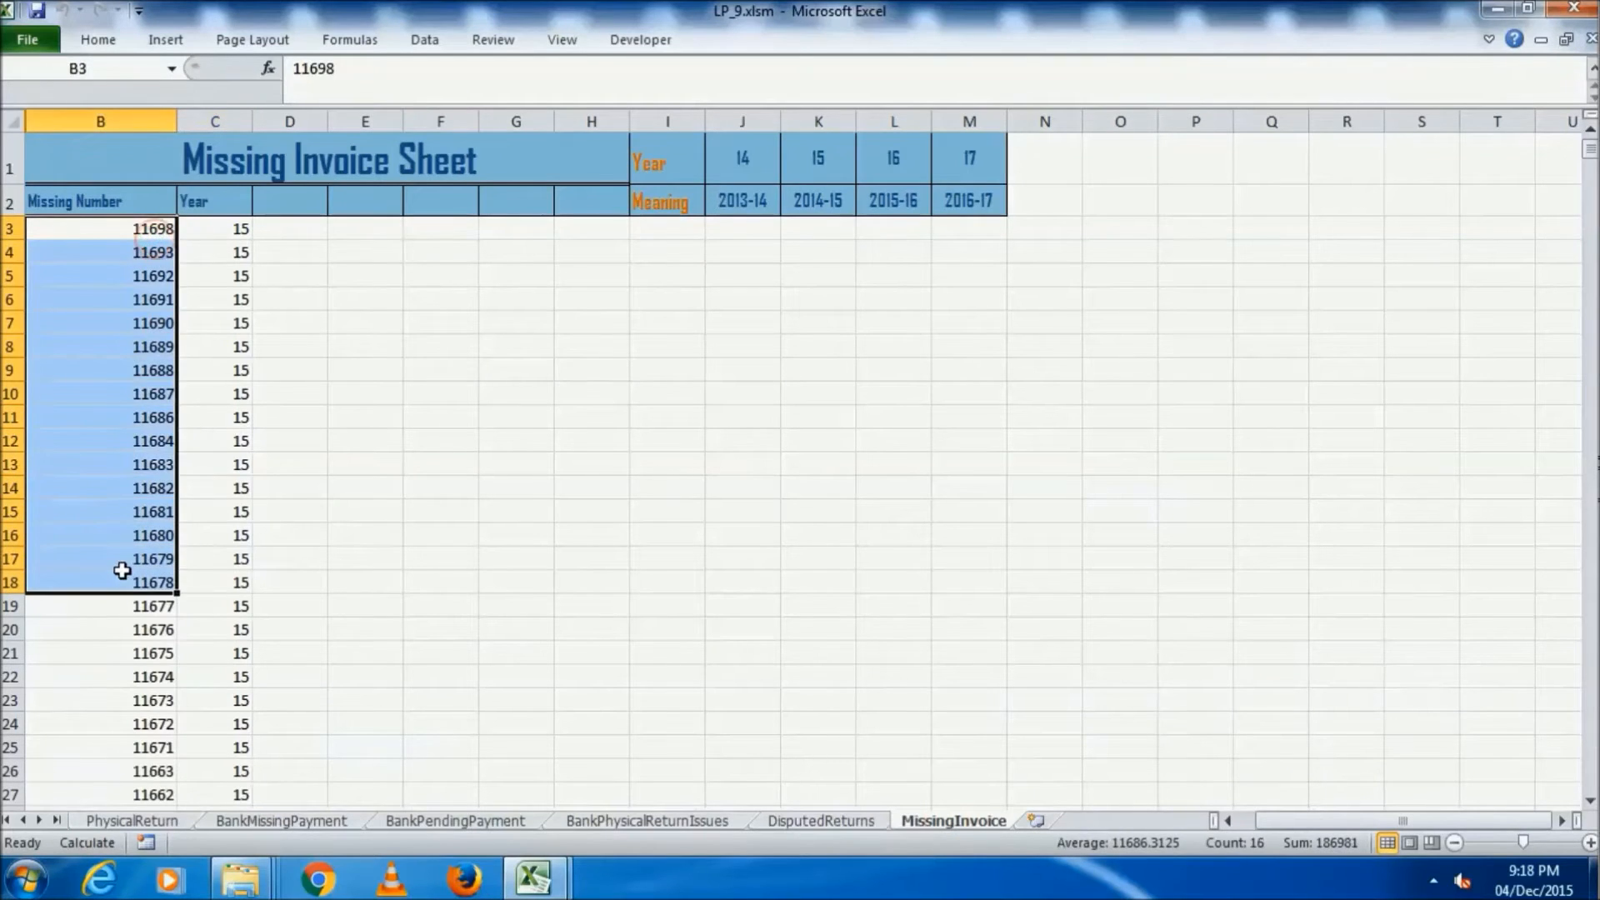
left_click(156, 540)
left_click_drag(150, 461, 153, 259)
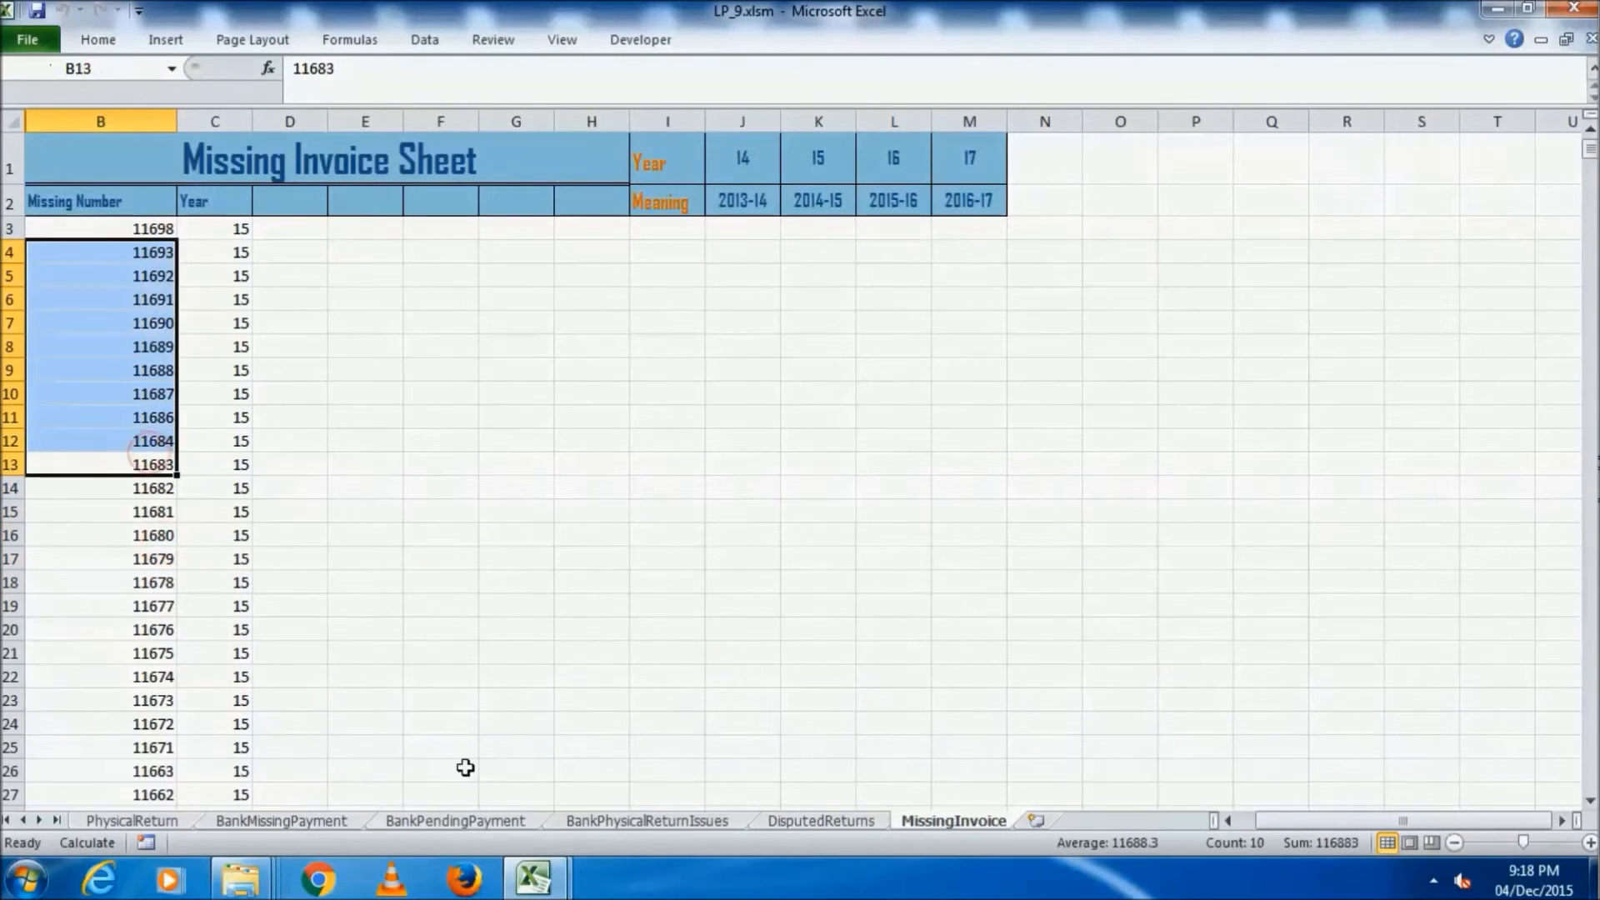
- Return to LP_9Main.xlsm, run the missing and pending payment process and dismiss the completion message
left_click(542, 885)
left_click(414, 750)
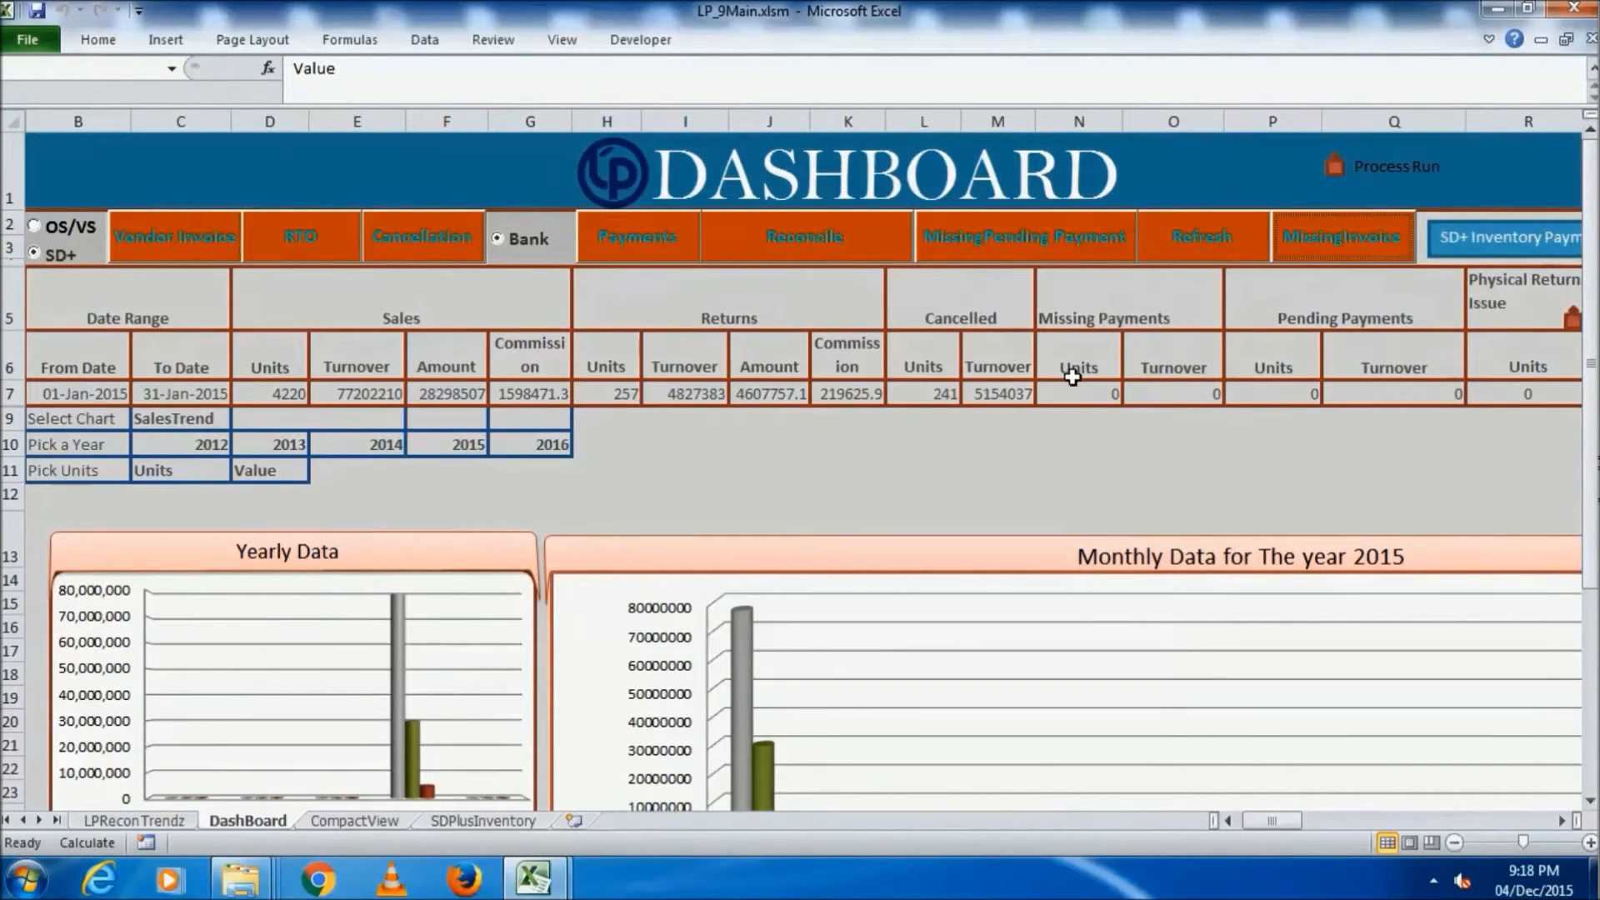
left_click(1047, 242)
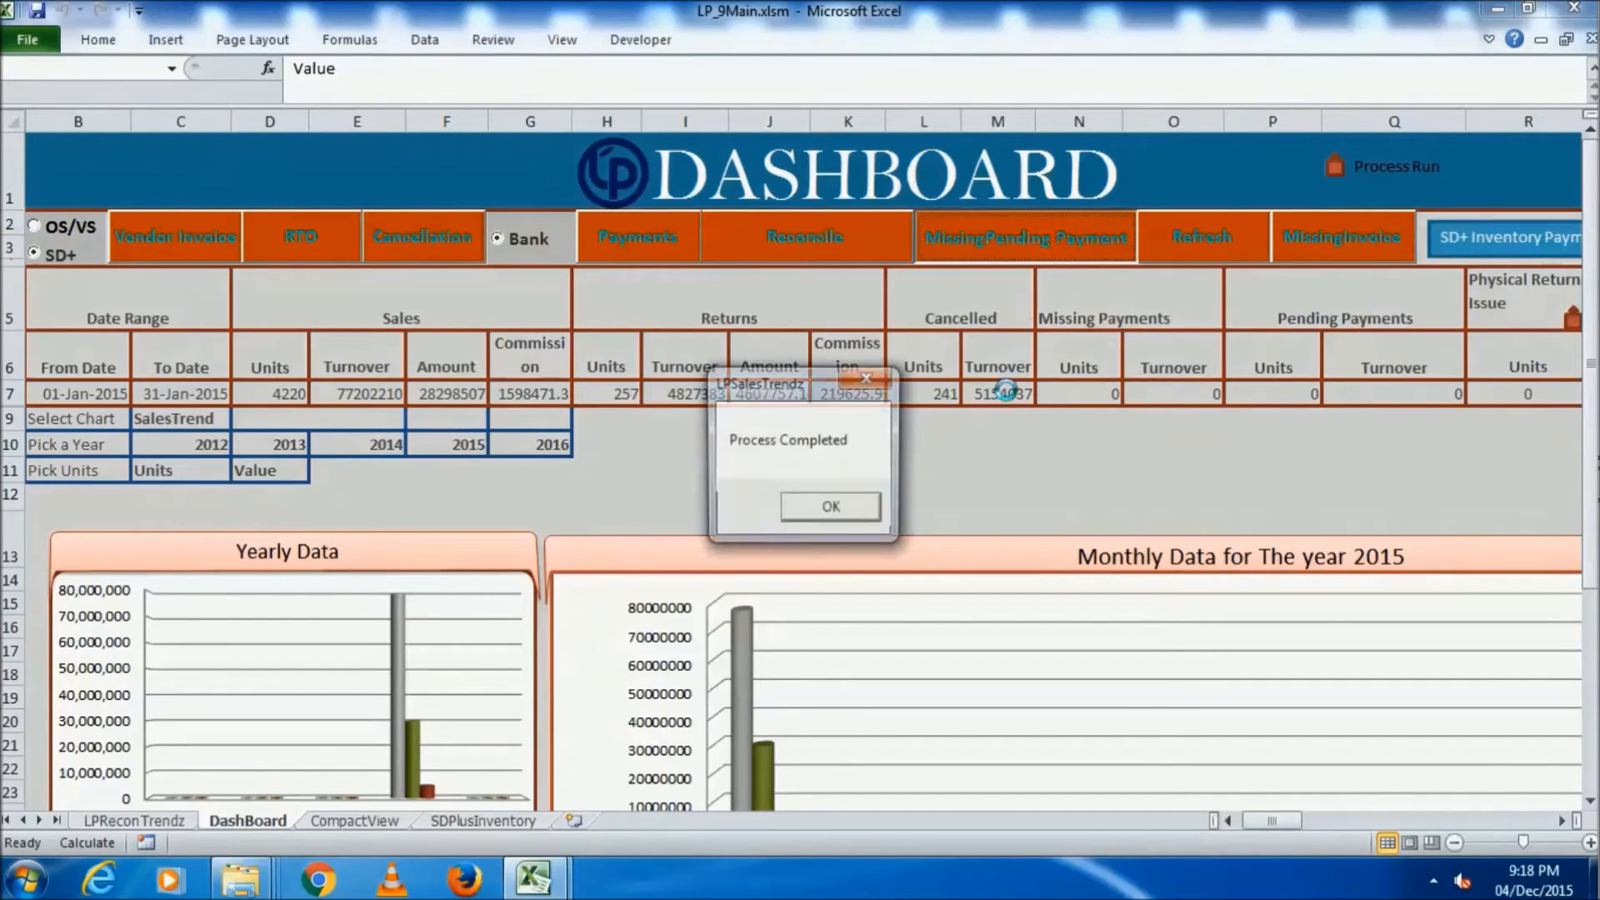
left_click(867, 508)
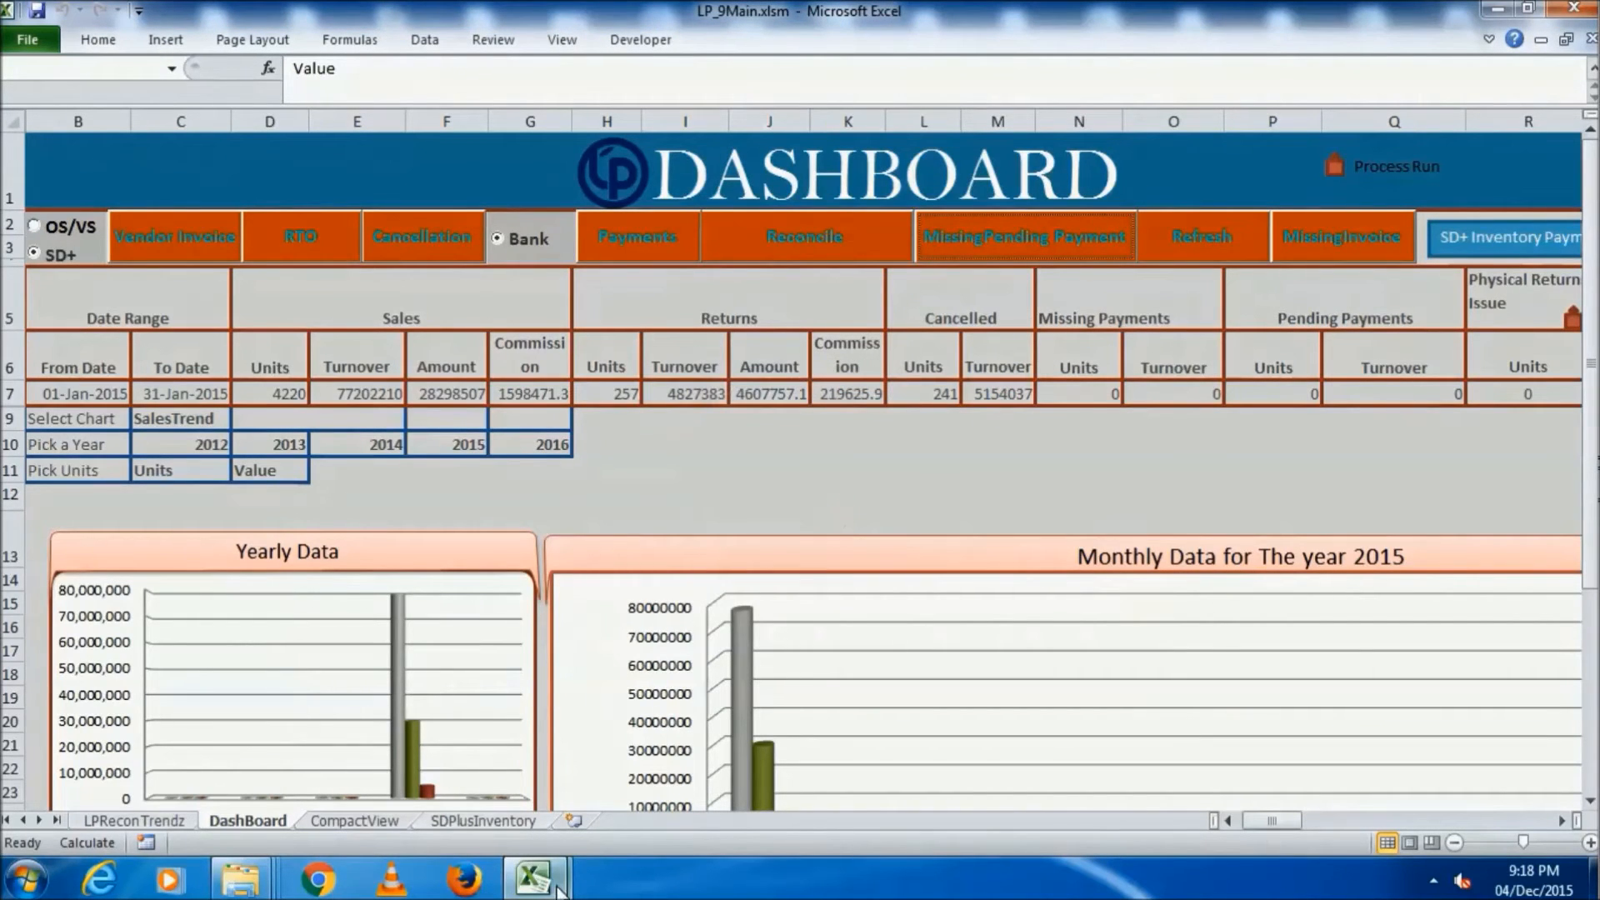
- Examine the records on the BankMissingPayment and BankPendingPayment sheets of LP_9.xlsm
mouse_move(537, 882)
left_click(622, 771)
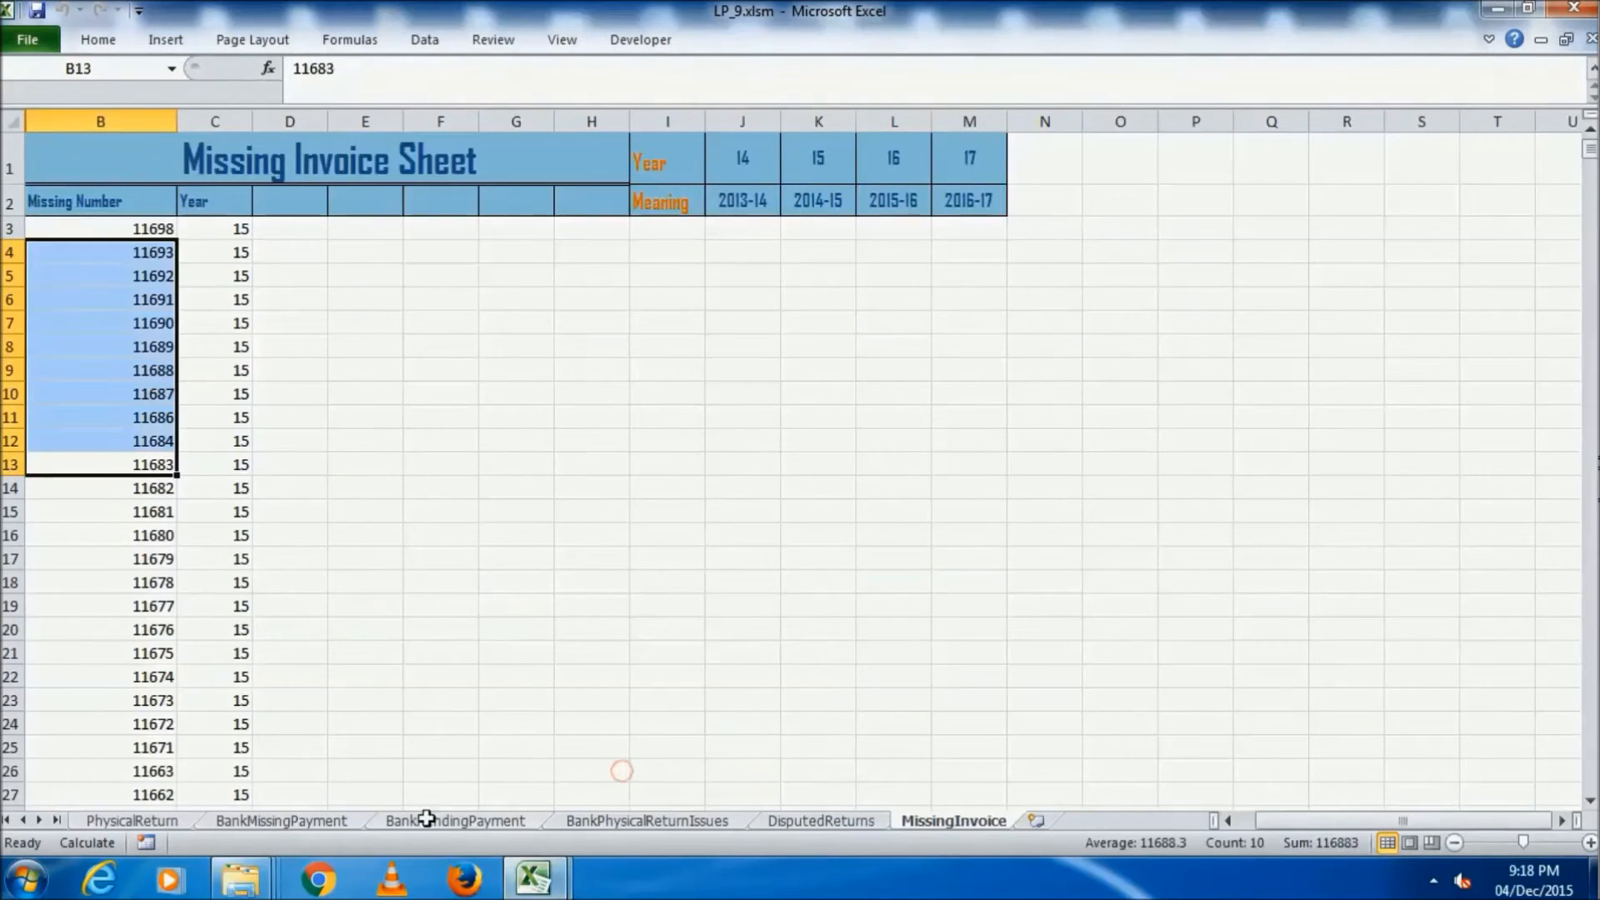
left_click(308, 823)
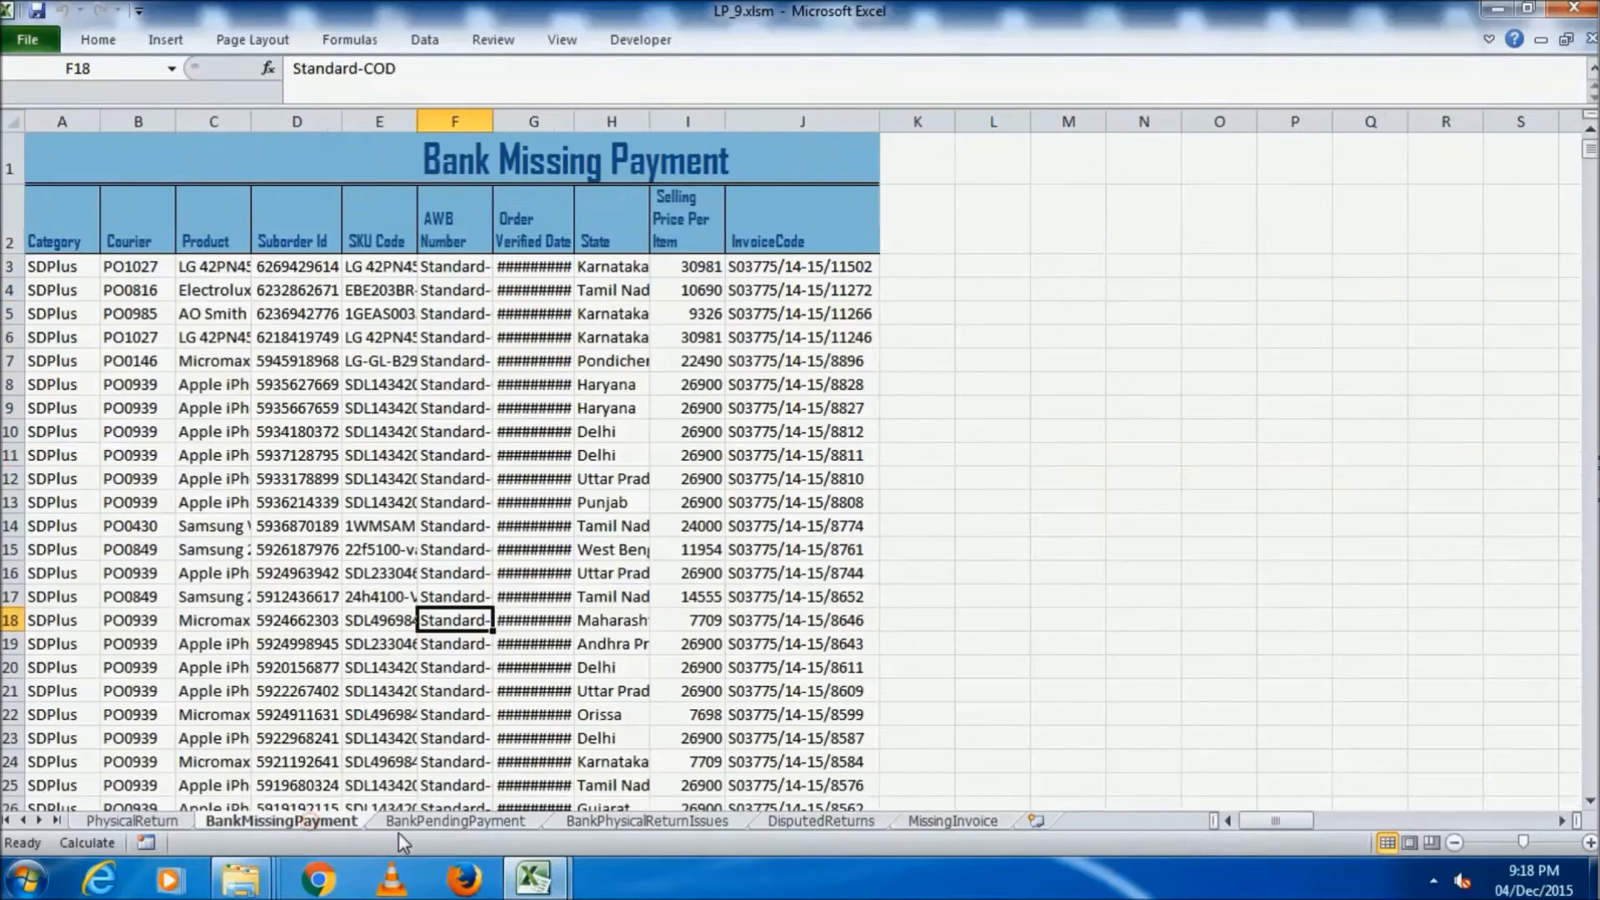
left_click(442, 823)
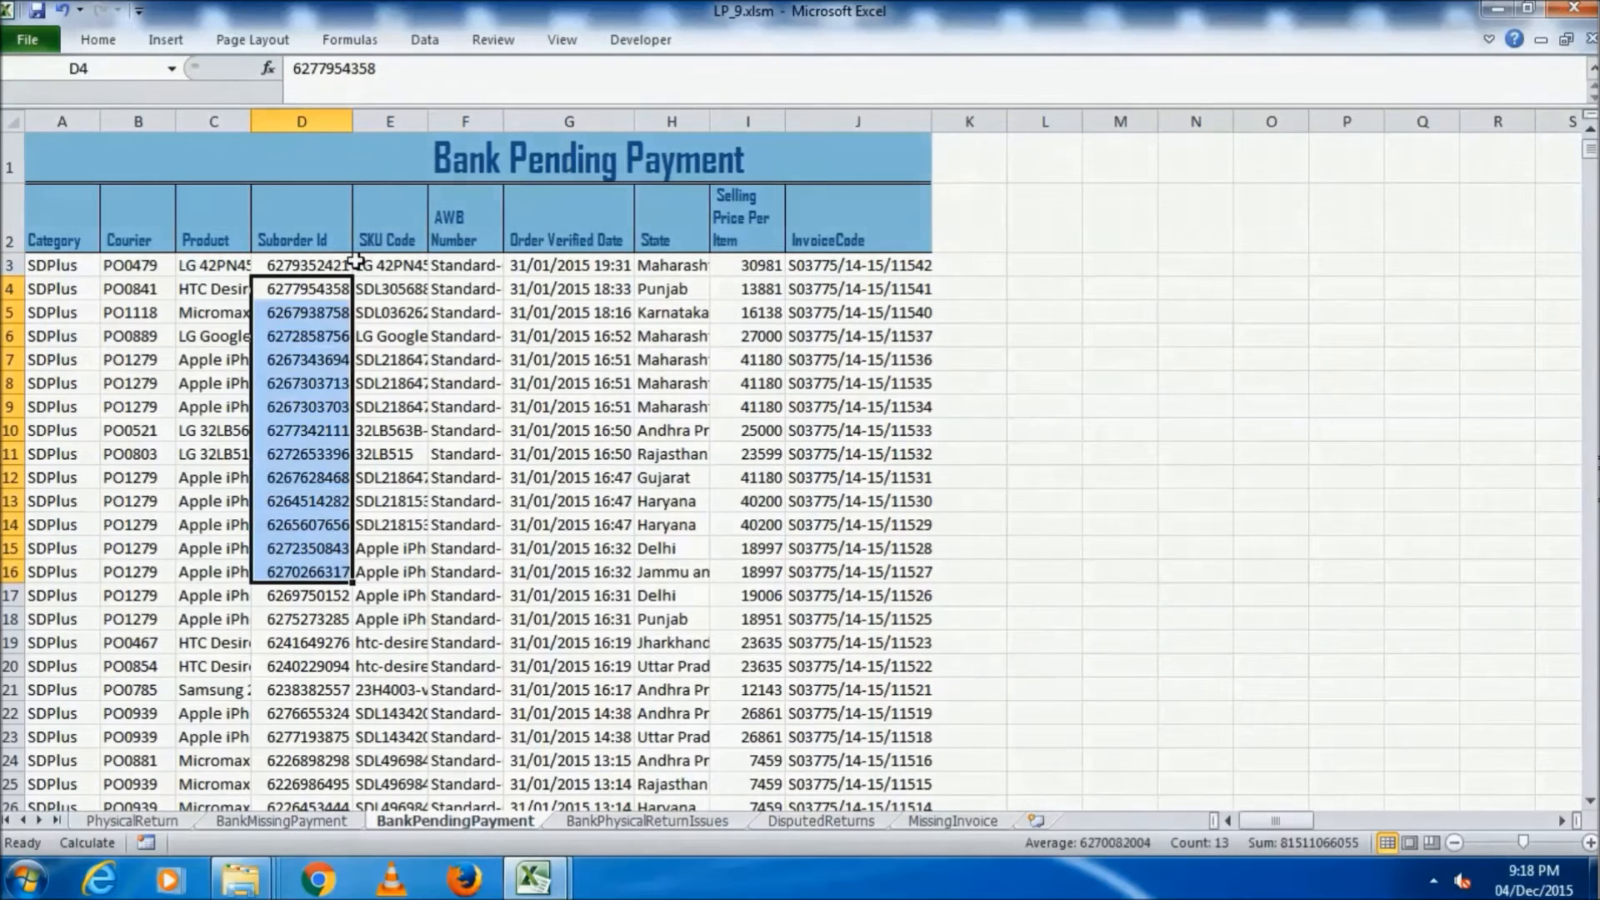
left_click(435, 243)
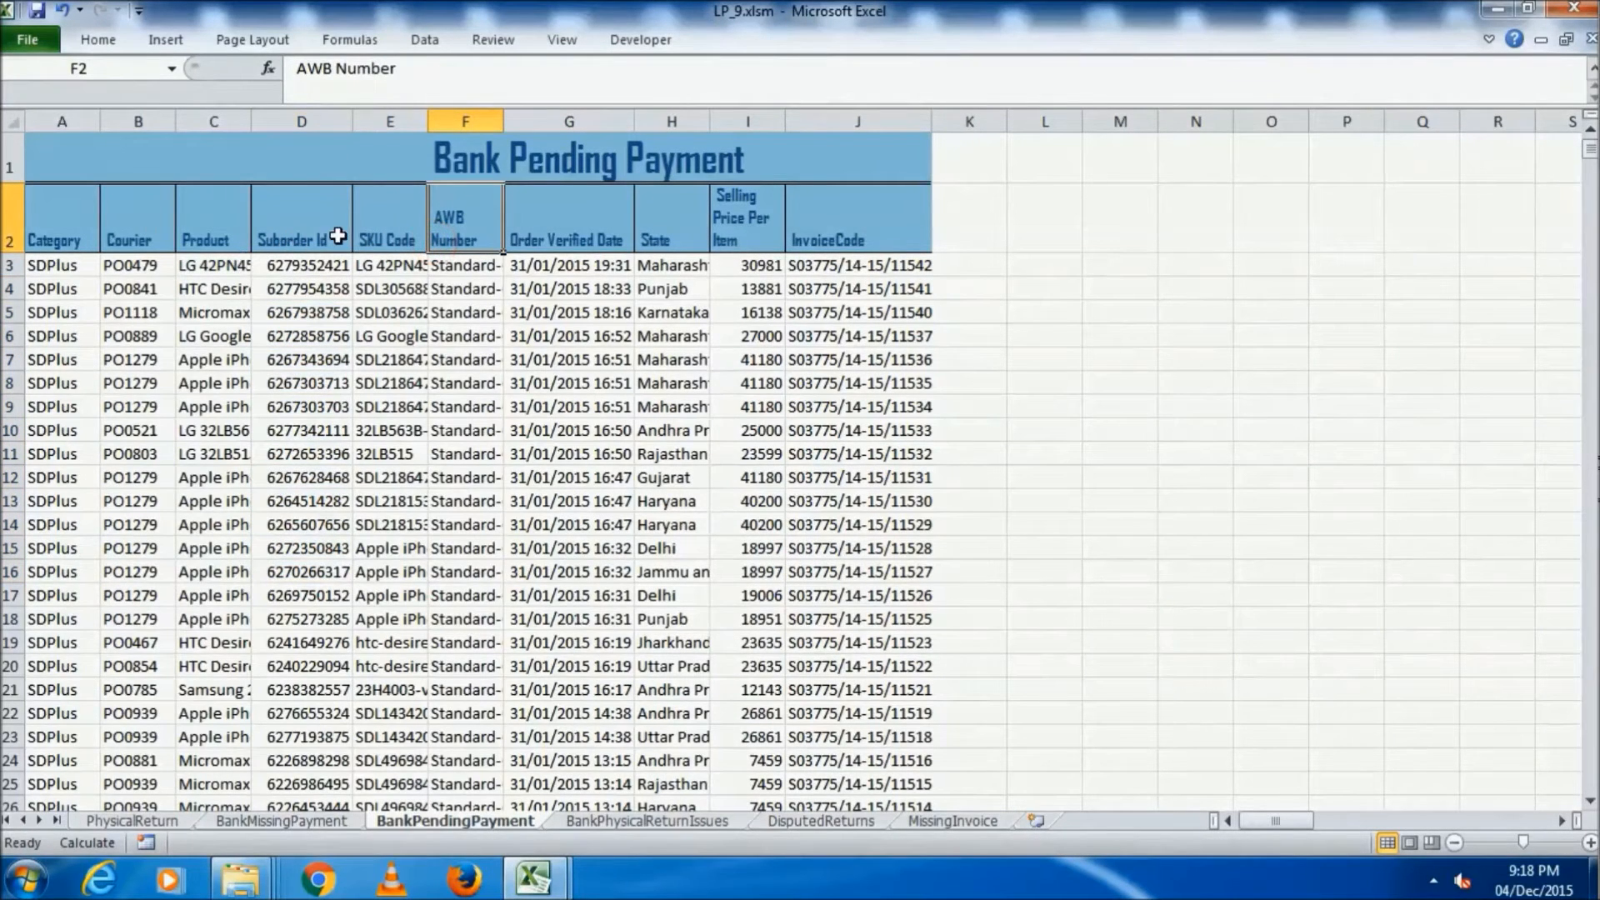
left_click(314, 275)
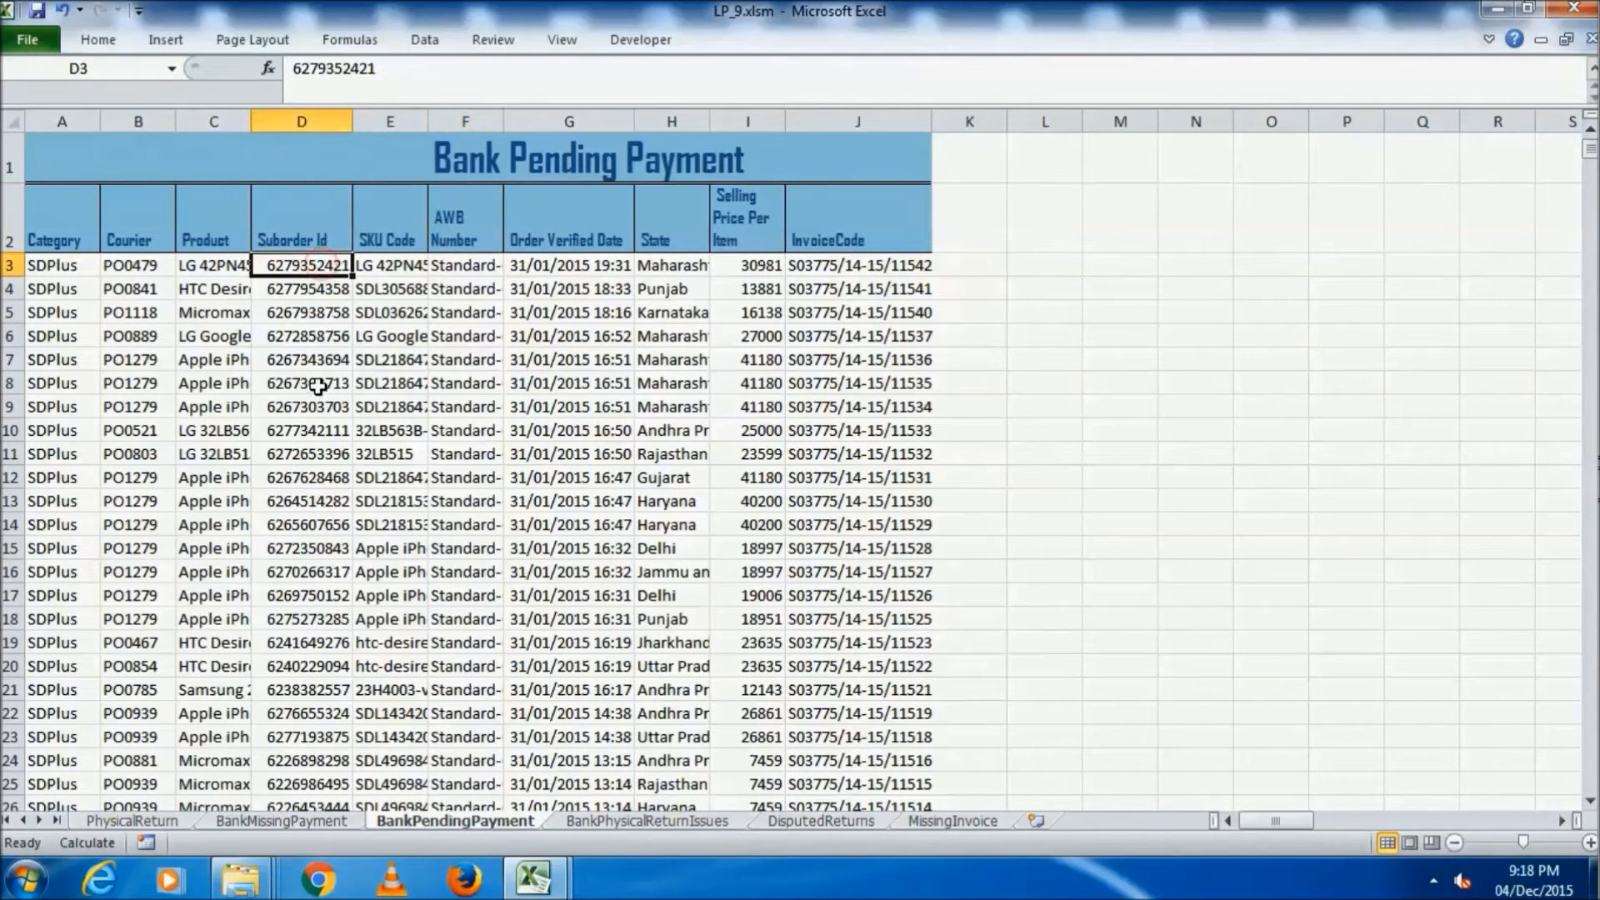
scroll(570, 434, "down", 14)
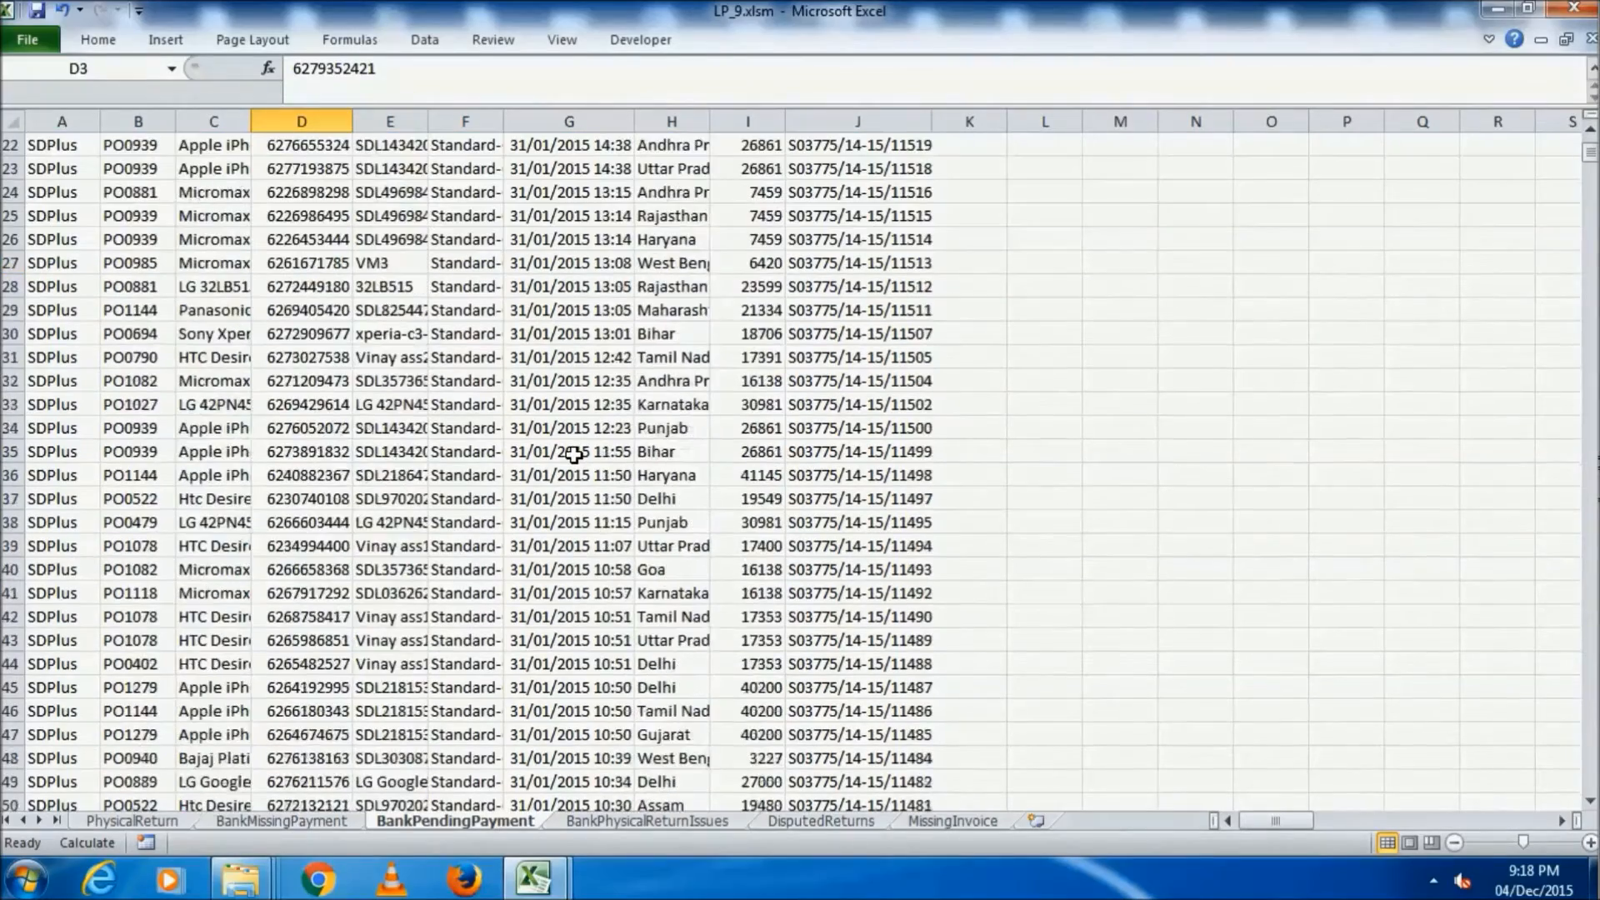
scroll(571, 453, "up", 14)
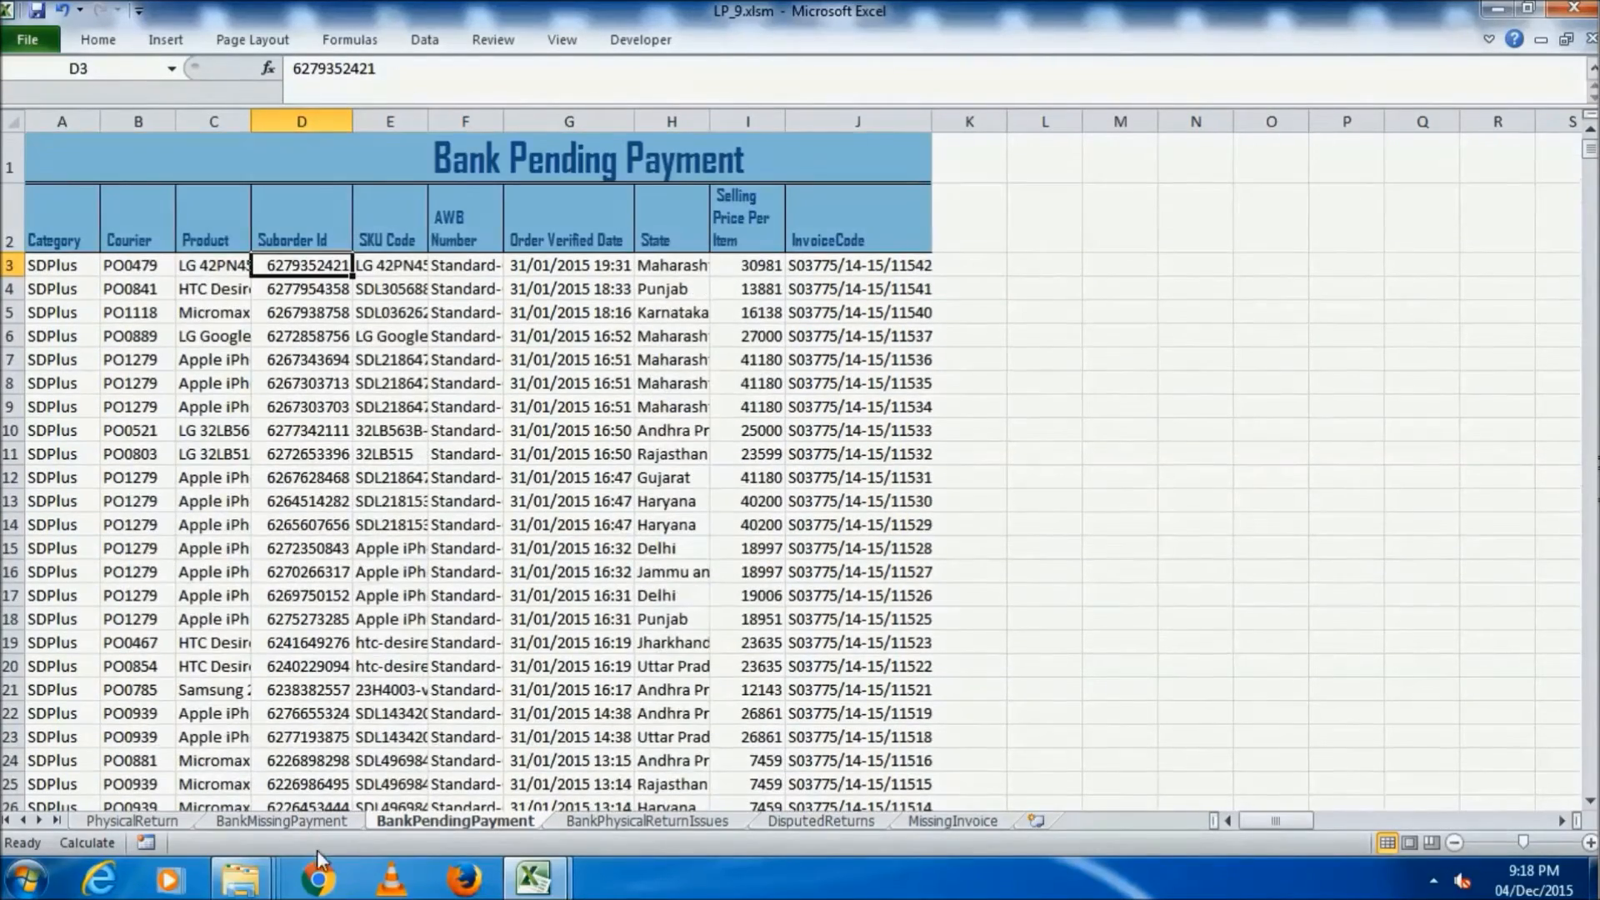
- On the BankMissingPayment sheet, widen the Order Verified Date column to fit its dates and examine the missing payment records
left_click(317, 824)
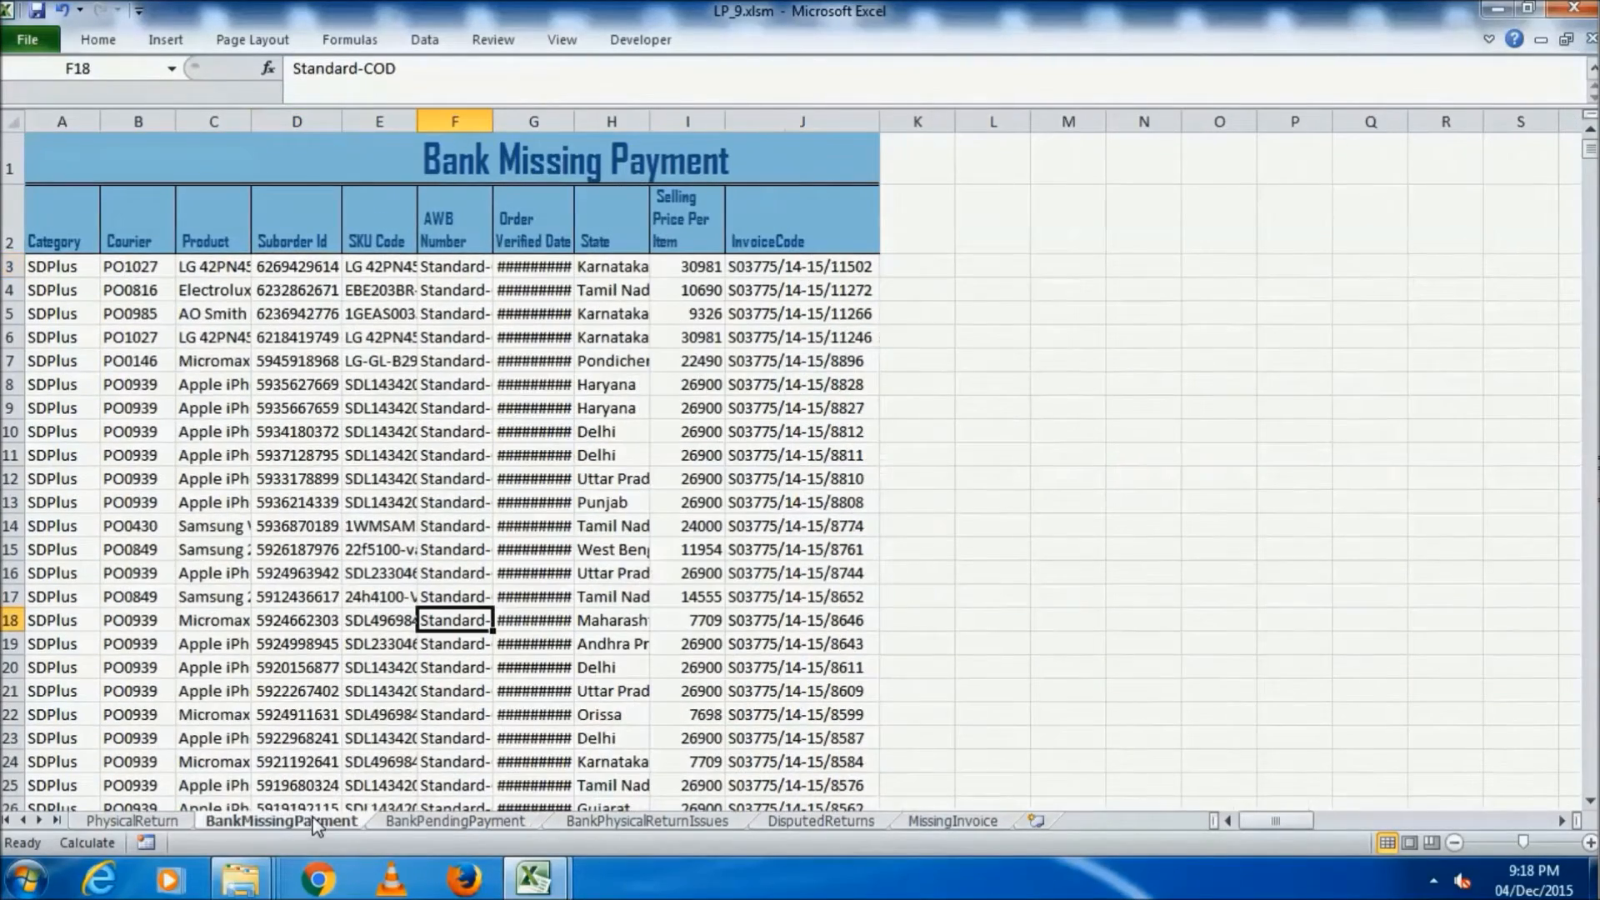
double_click(575, 121)
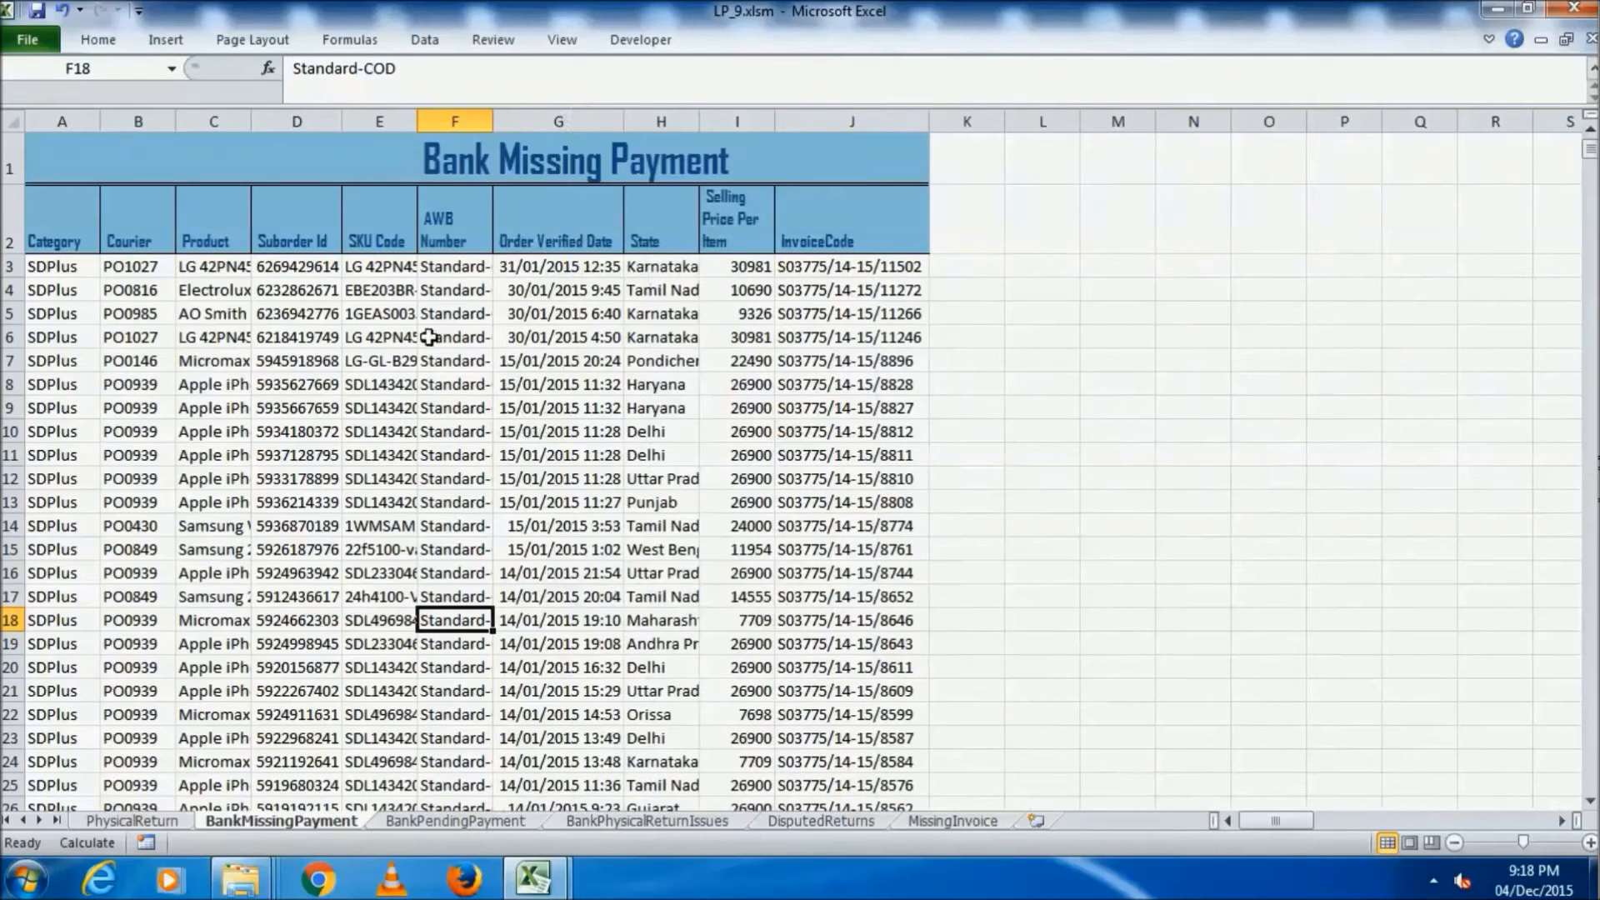
left_click_drag(300, 267, 283, 454)
left_click(468, 414)
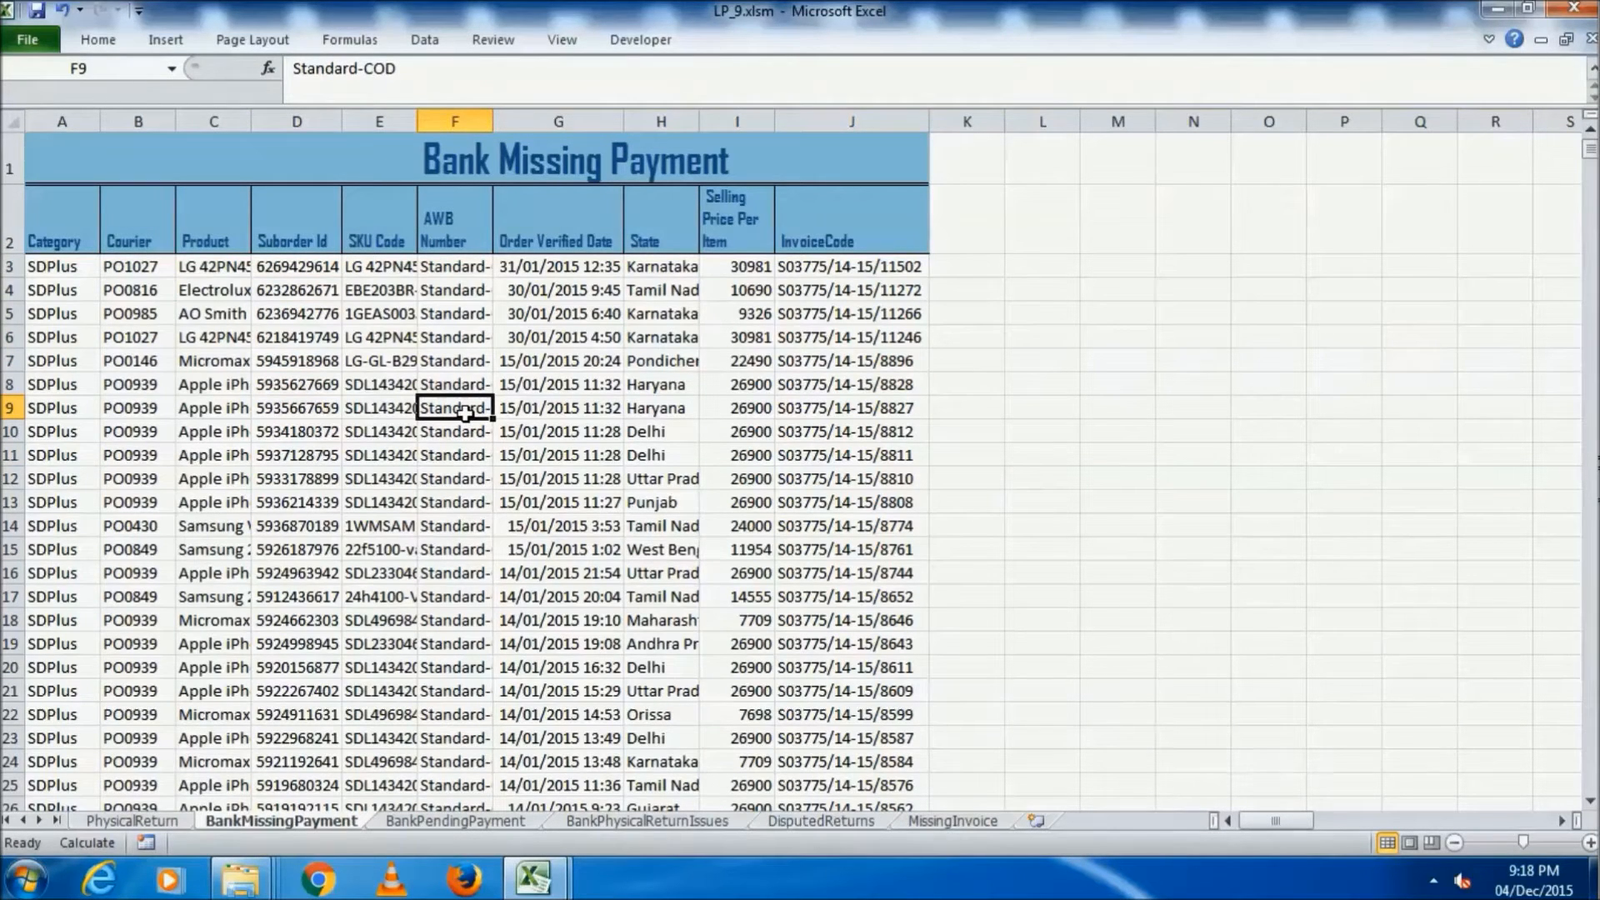
left_click(392, 379)
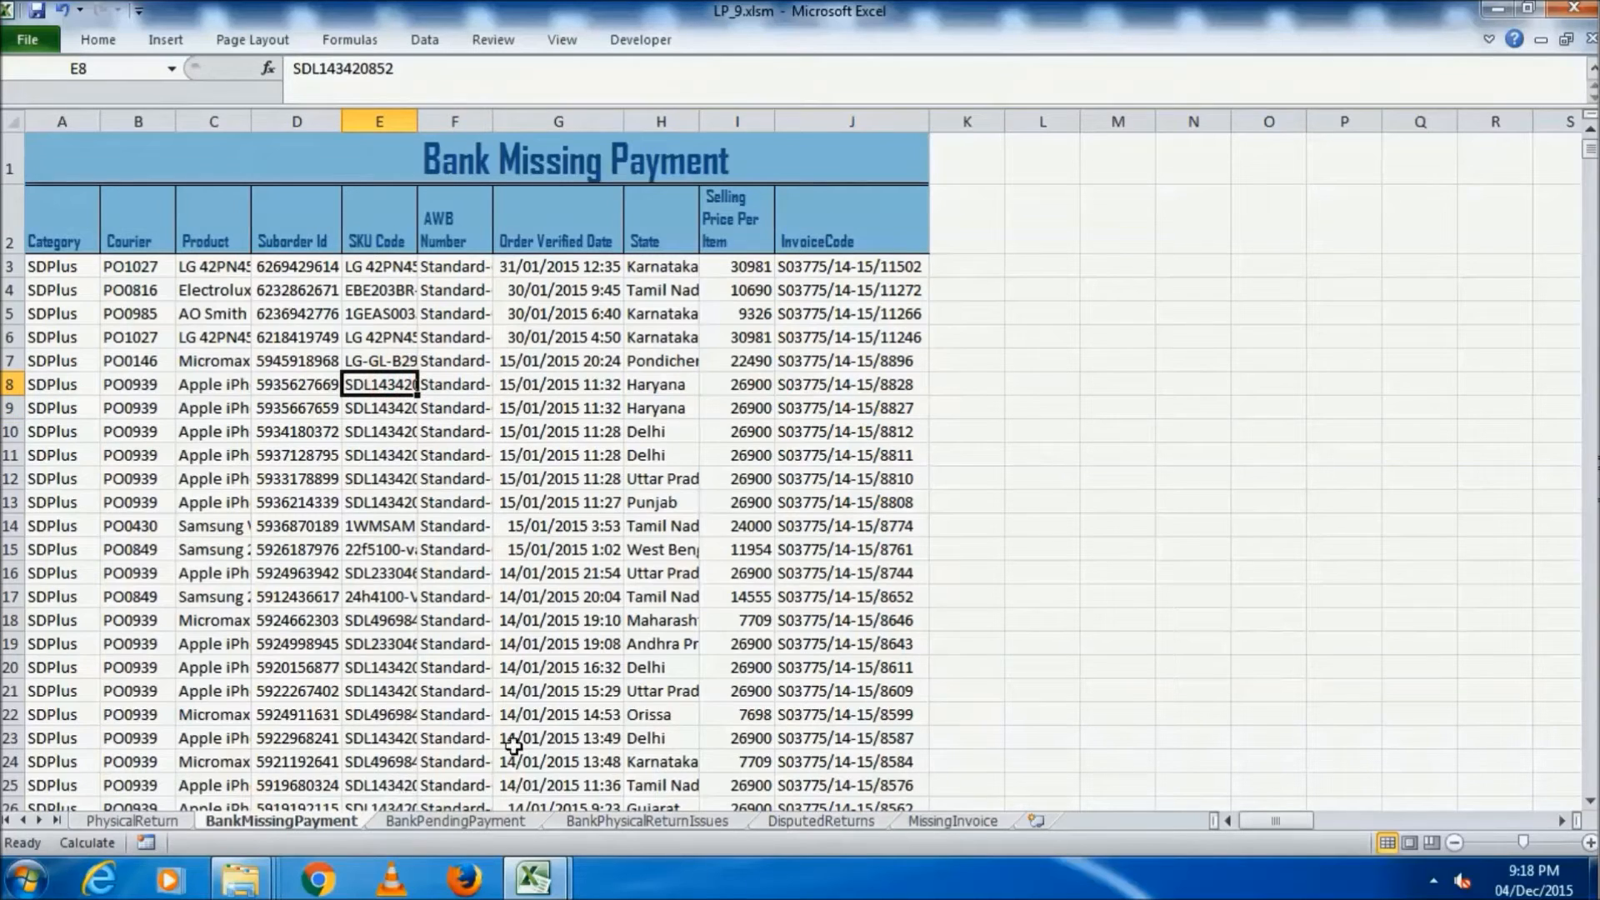
- Return to LP_9Main.xlsm, rerun the bank reconciliation and refresh the dashboard data, dismissing the completion messages
mouse_move(534, 877)
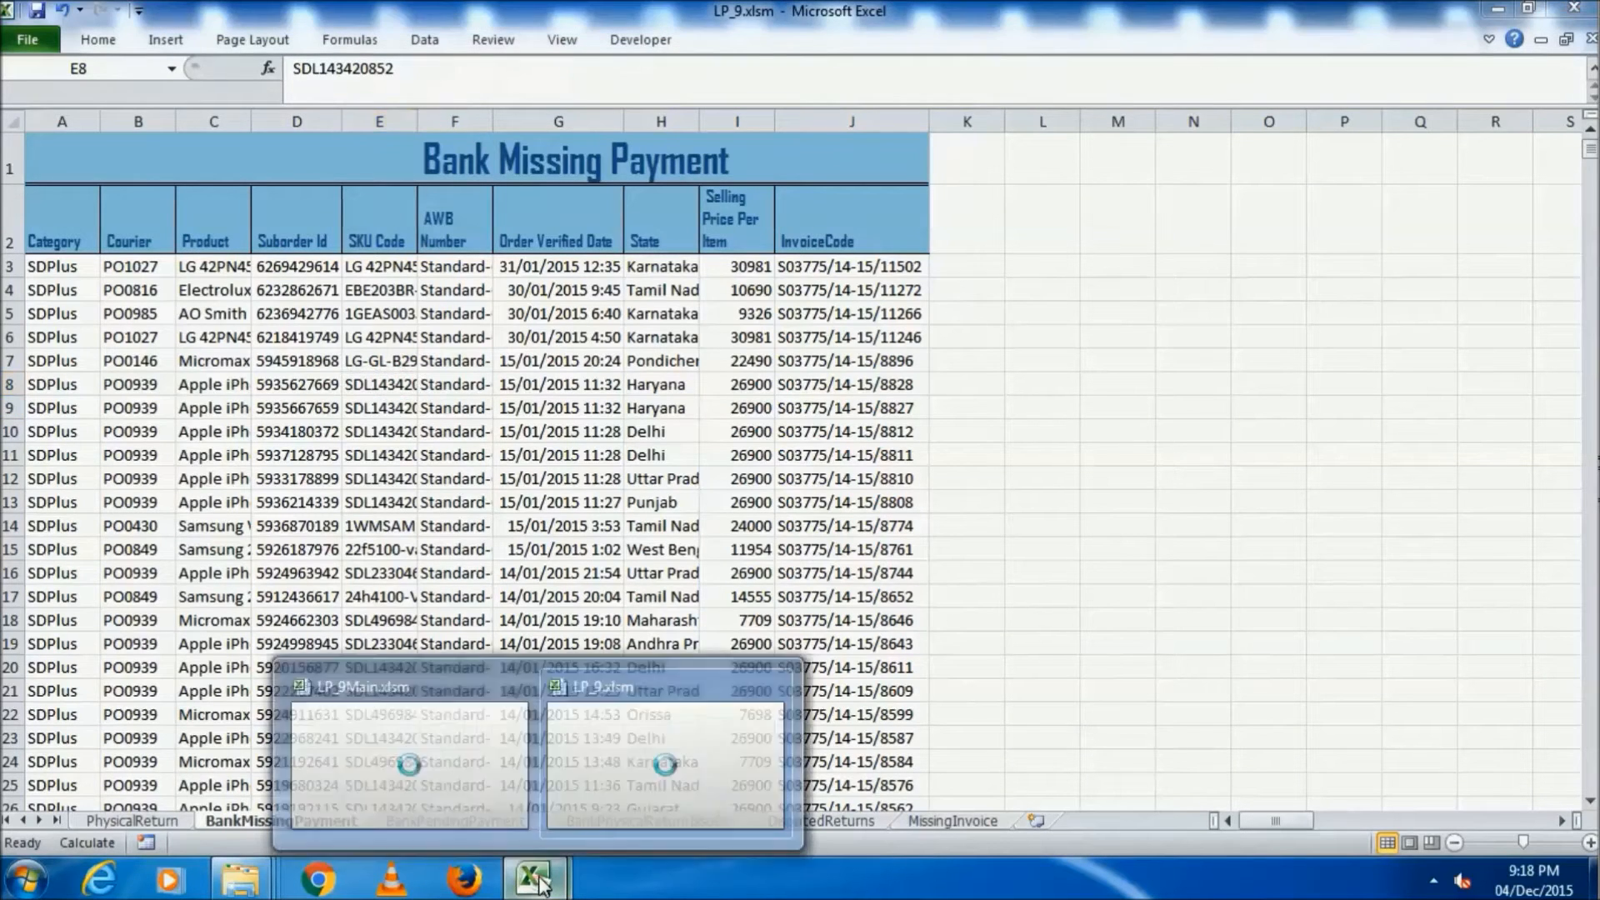
left_click(472, 763)
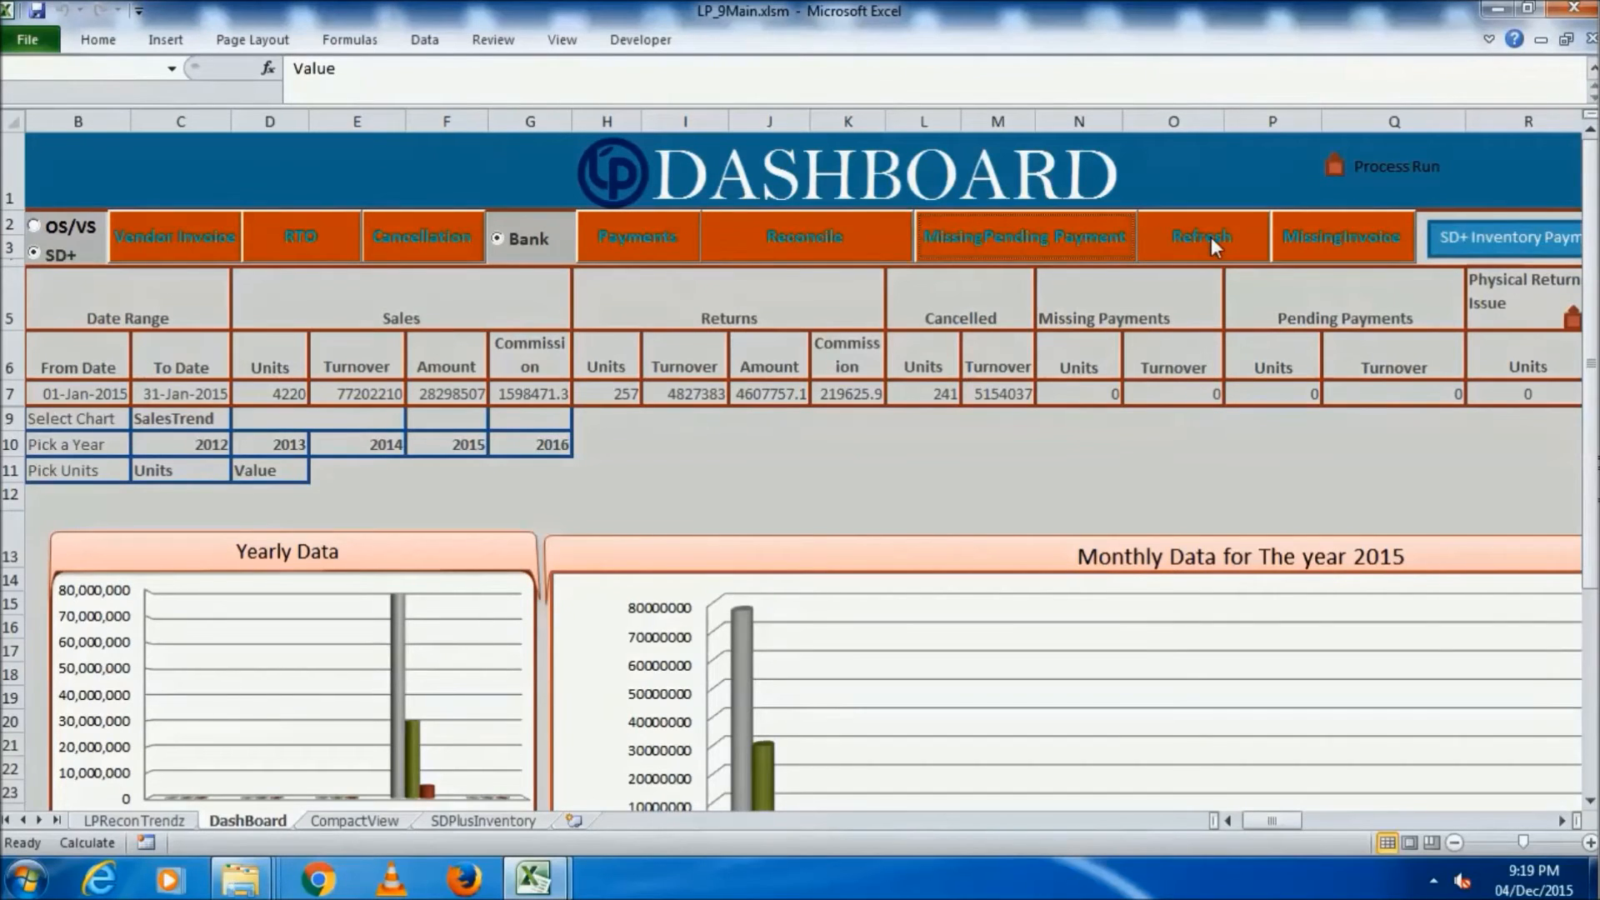
left_click(840, 233)
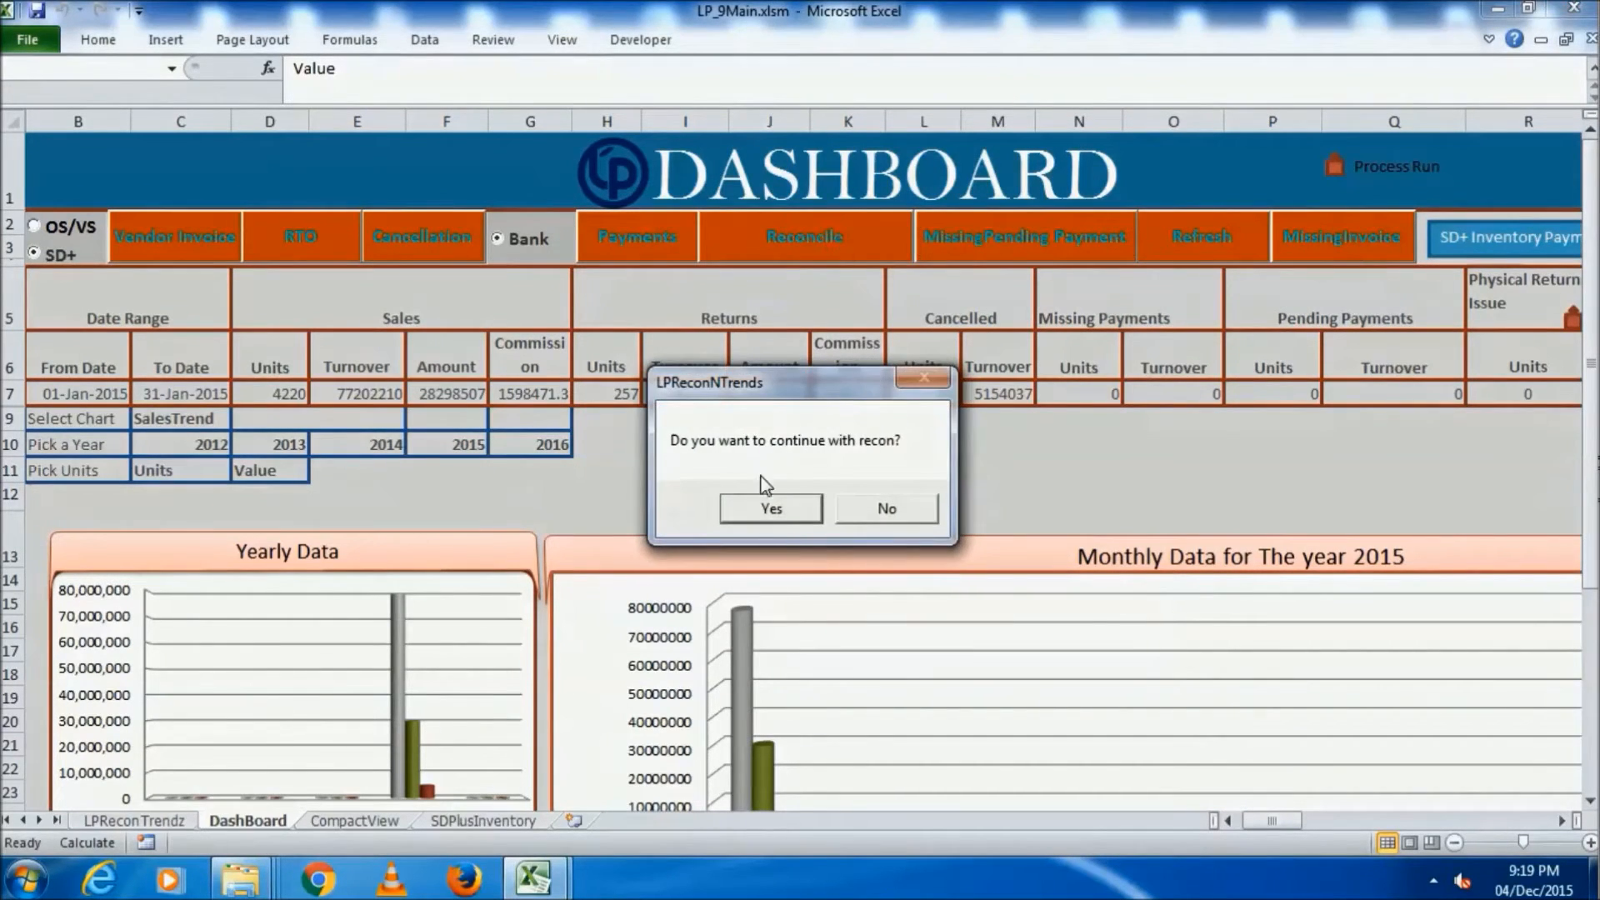
left_click(771, 508)
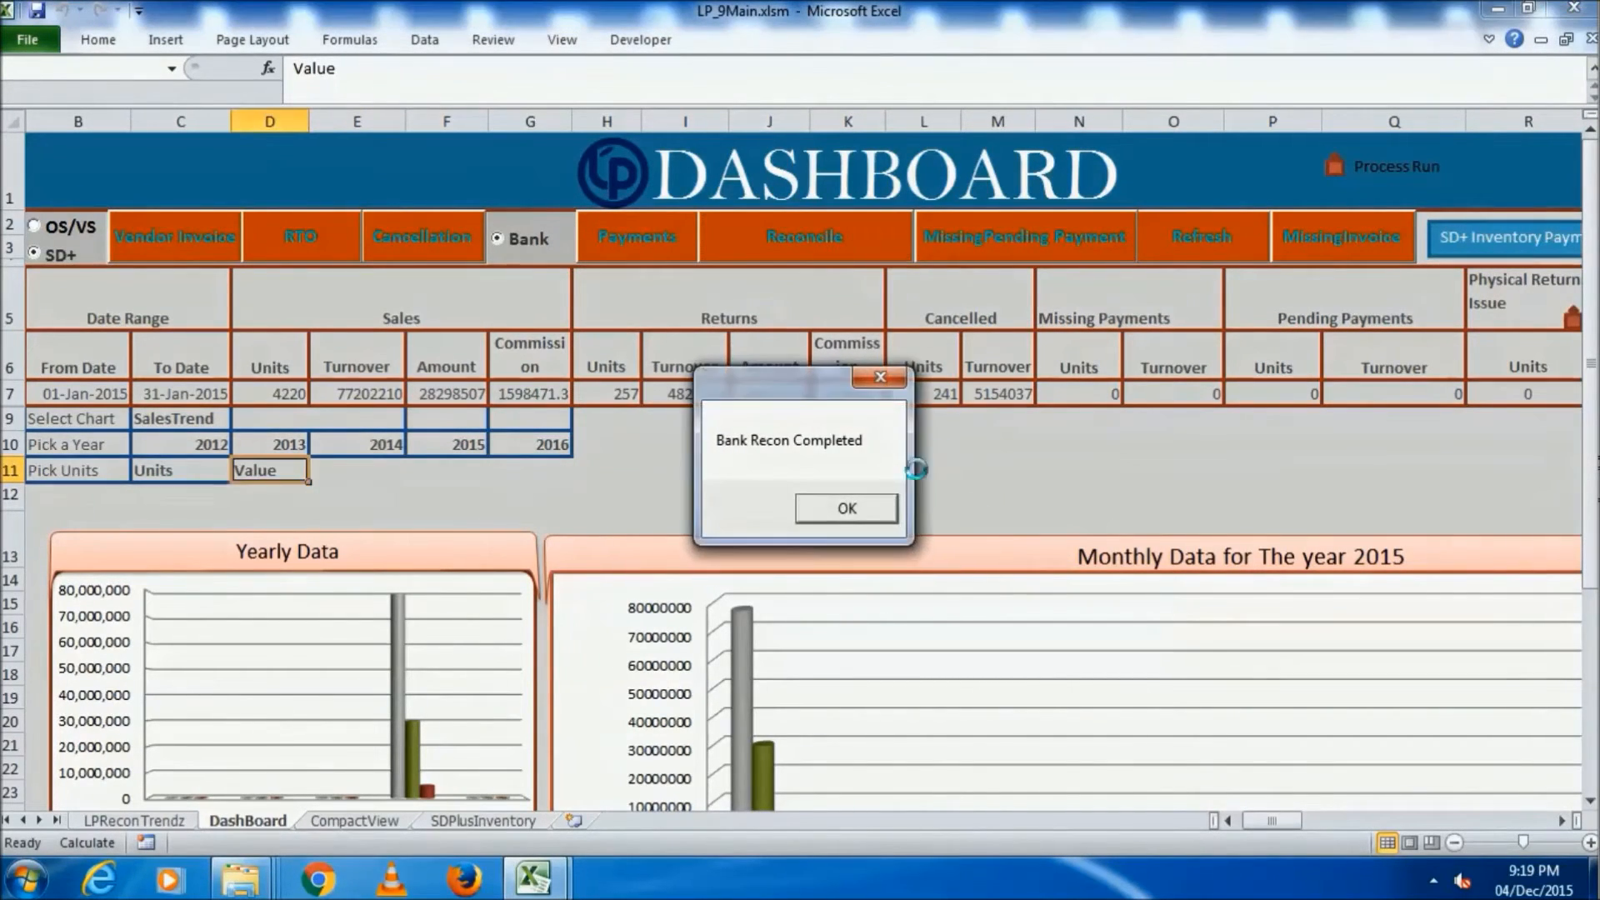
left_click(829, 506)
left_click(933, 510)
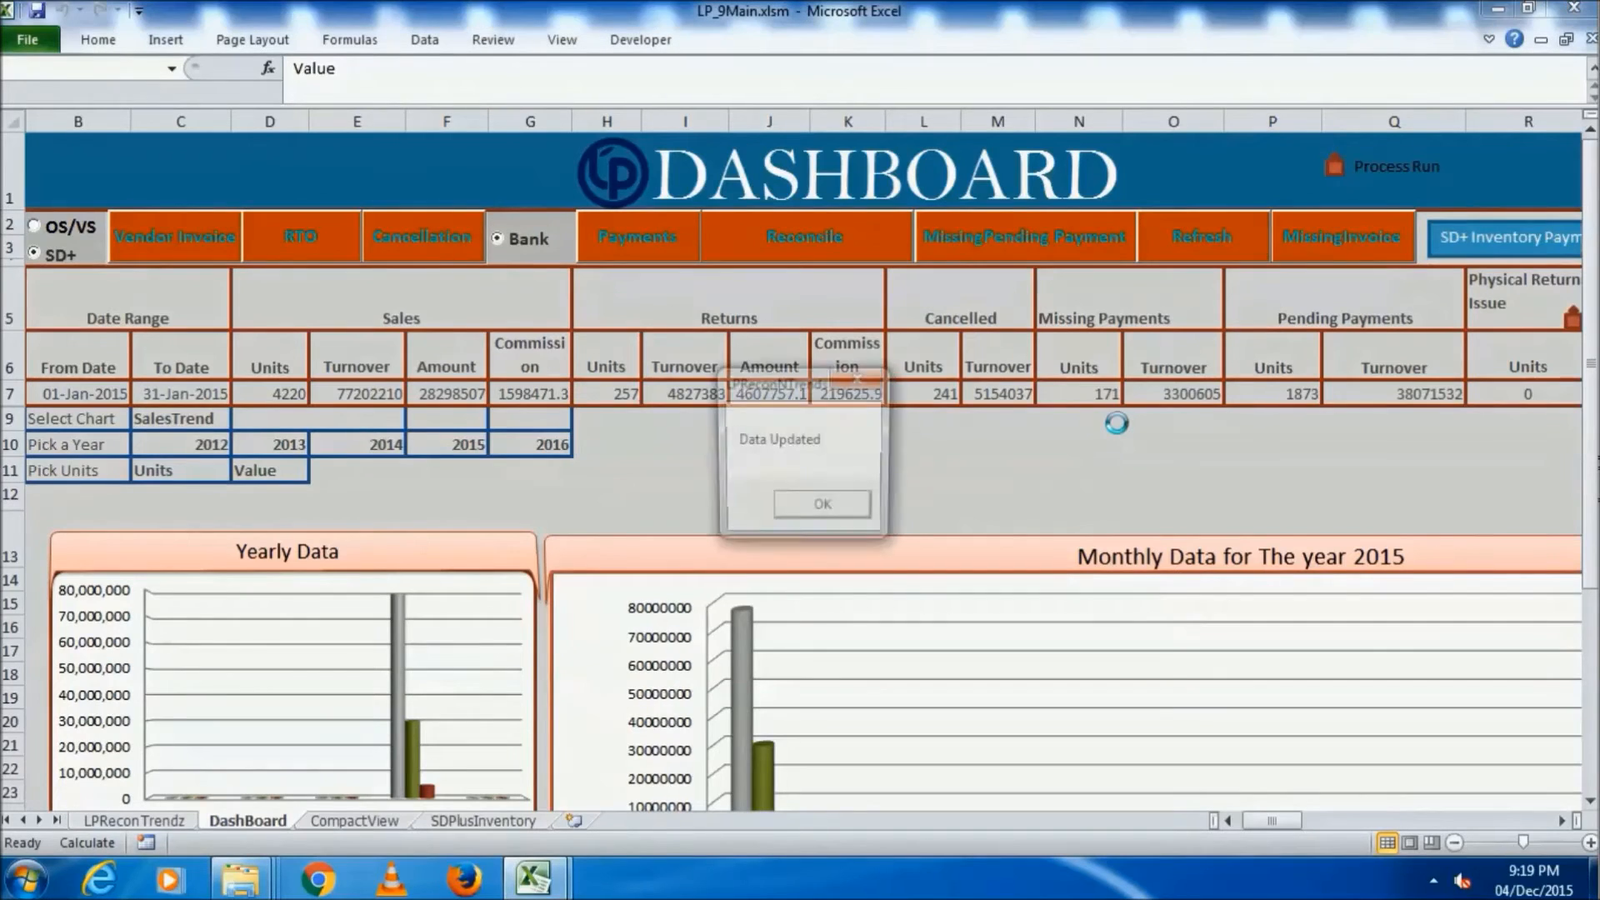
key("Return")
- Review the missing payment, pending payment, physical returns issue and dispute figures on the dashboard
left_click(1090, 395)
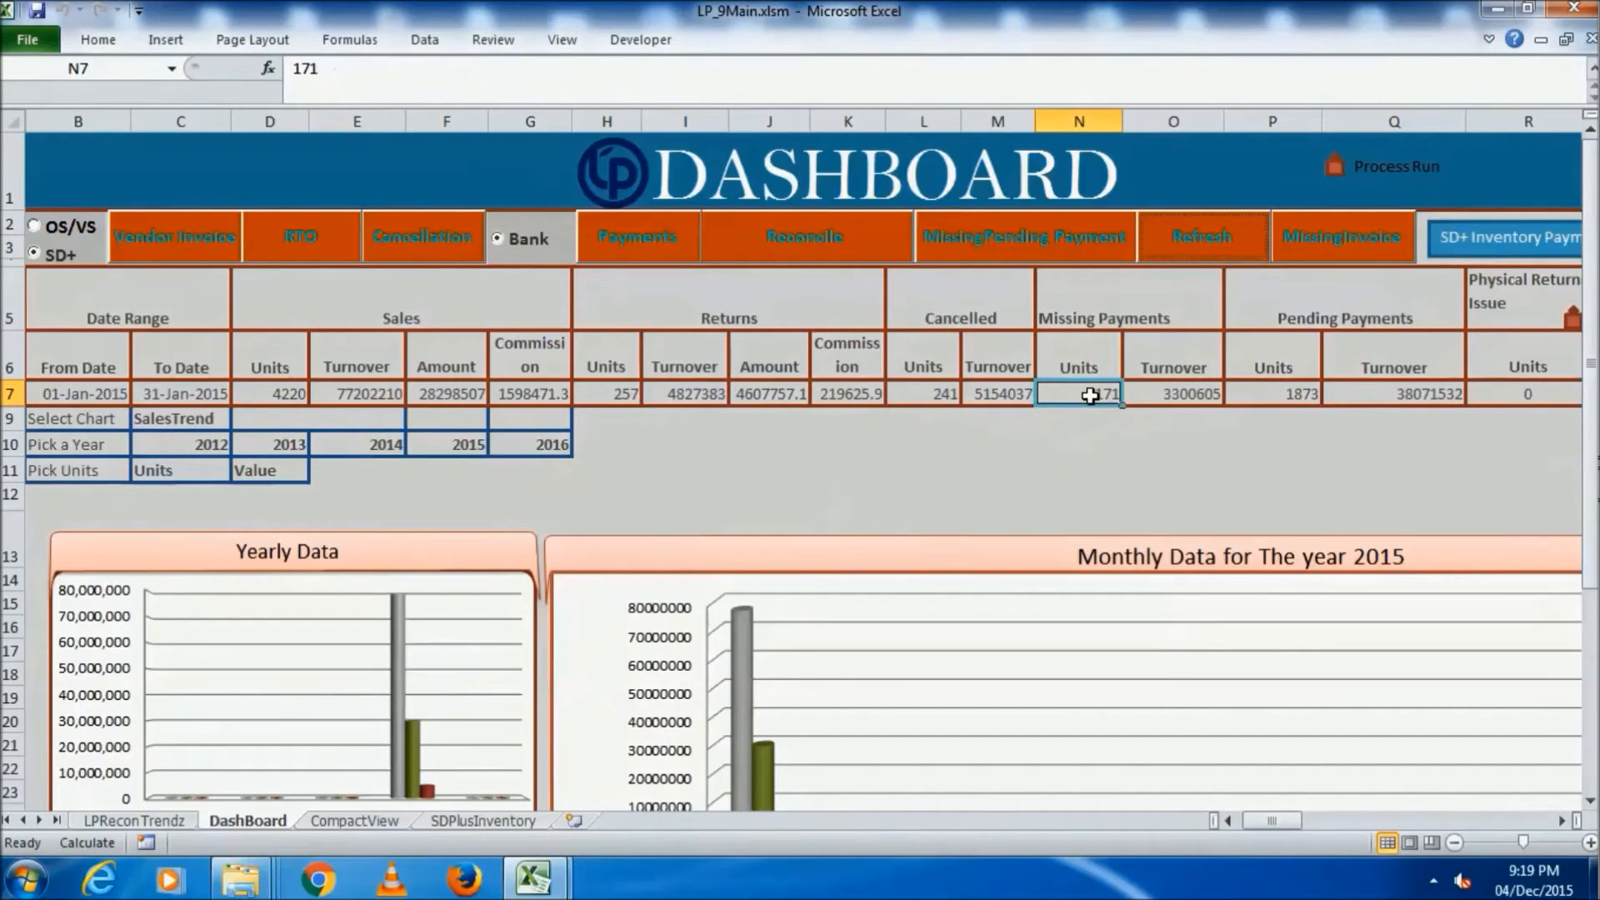
left_click_drag(1243, 822, 1253, 823)
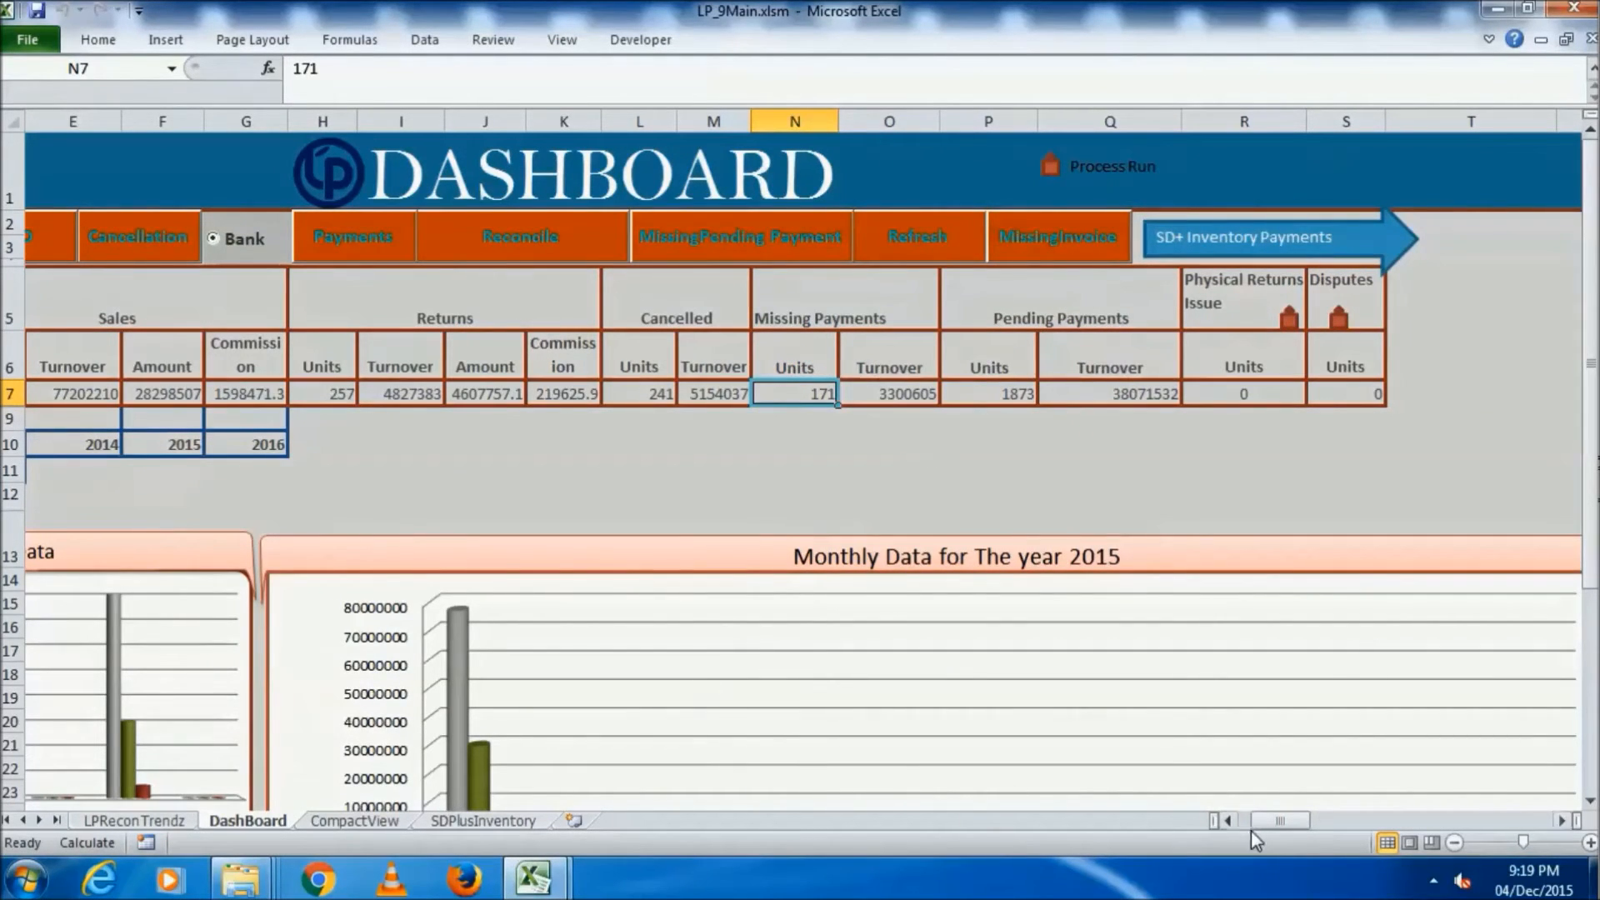
left_click_drag(1269, 822, 1265, 823)
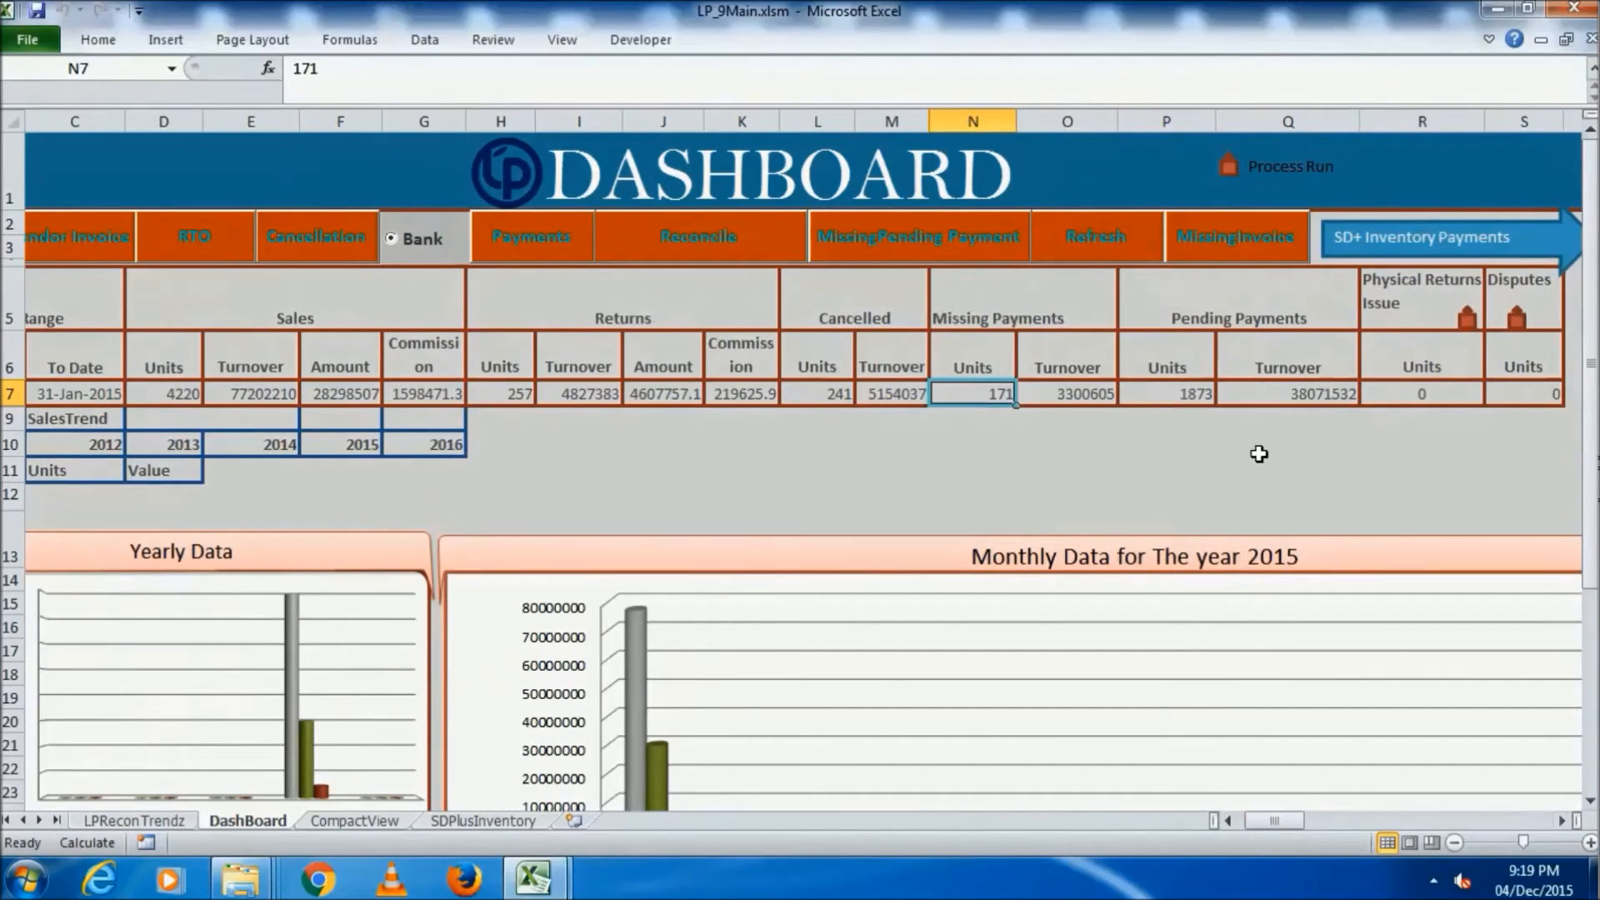
left_click(1415, 400)
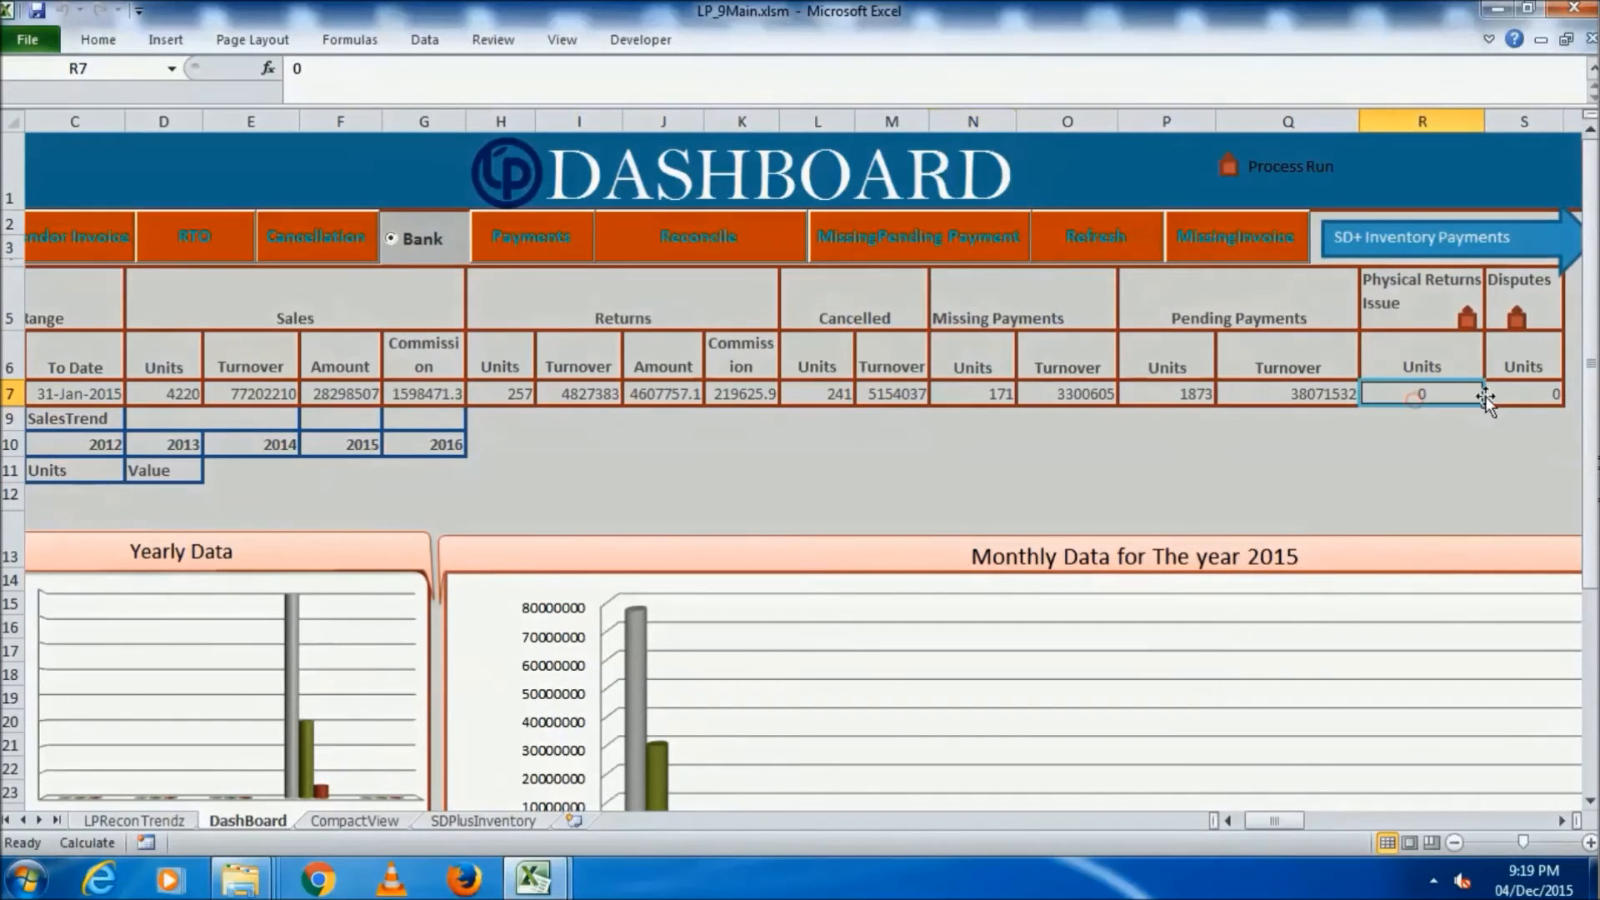
left_click(1501, 393)
- In the first record of the PhysicalReturn sheet in LP_9.xlsm, enter a suborder ID and the return date 01-Jan_2015
mouse_move(540, 890)
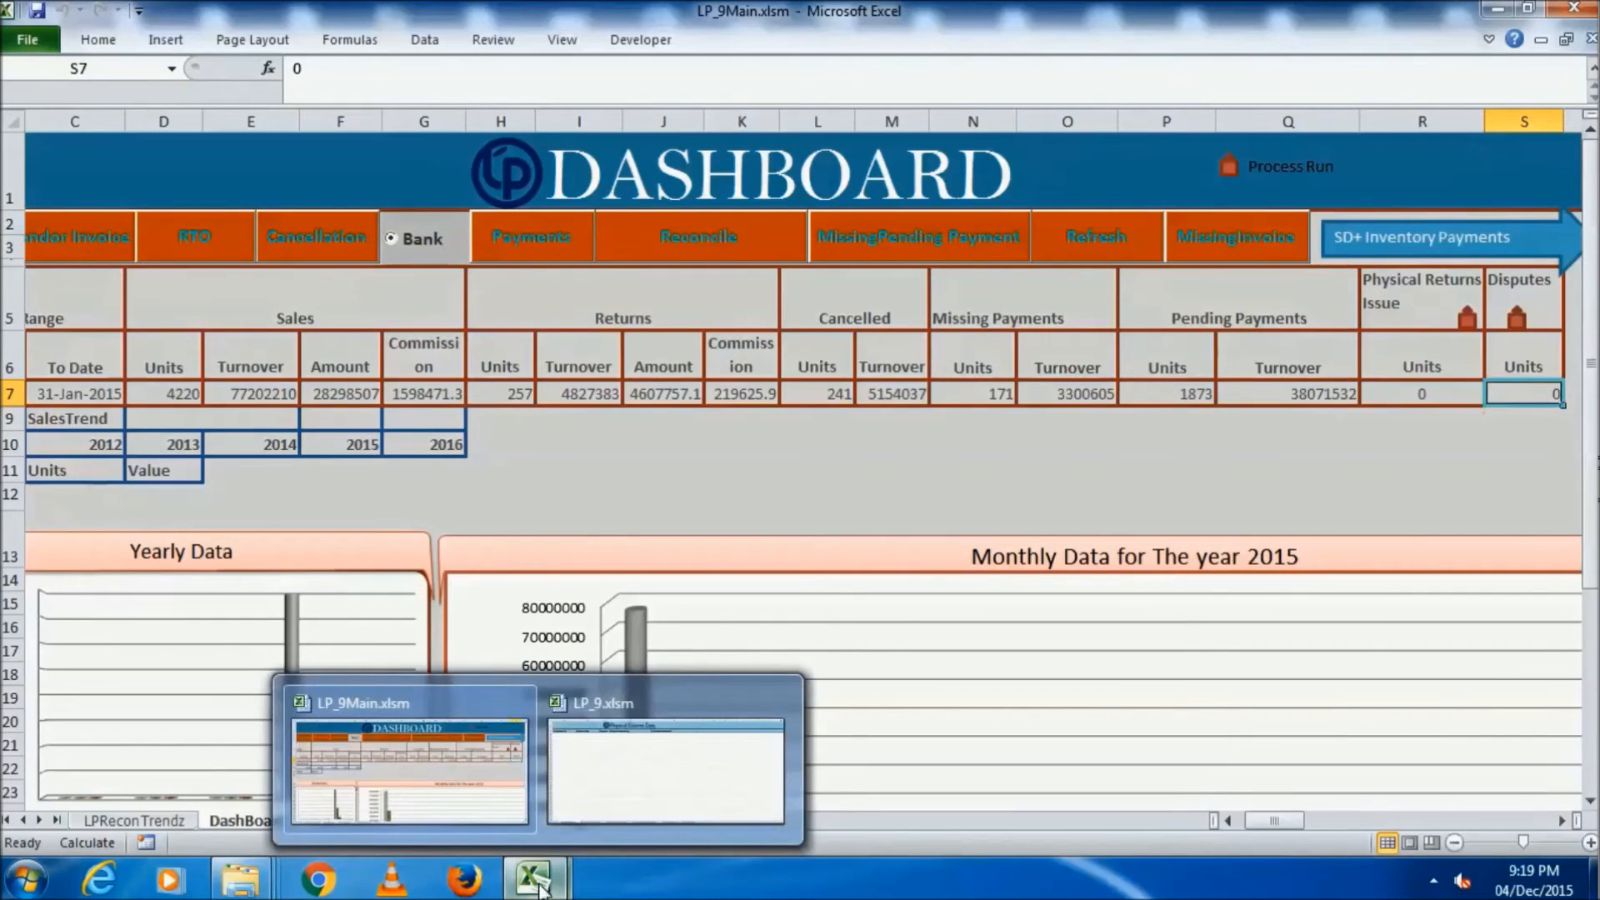
left_click(639, 771)
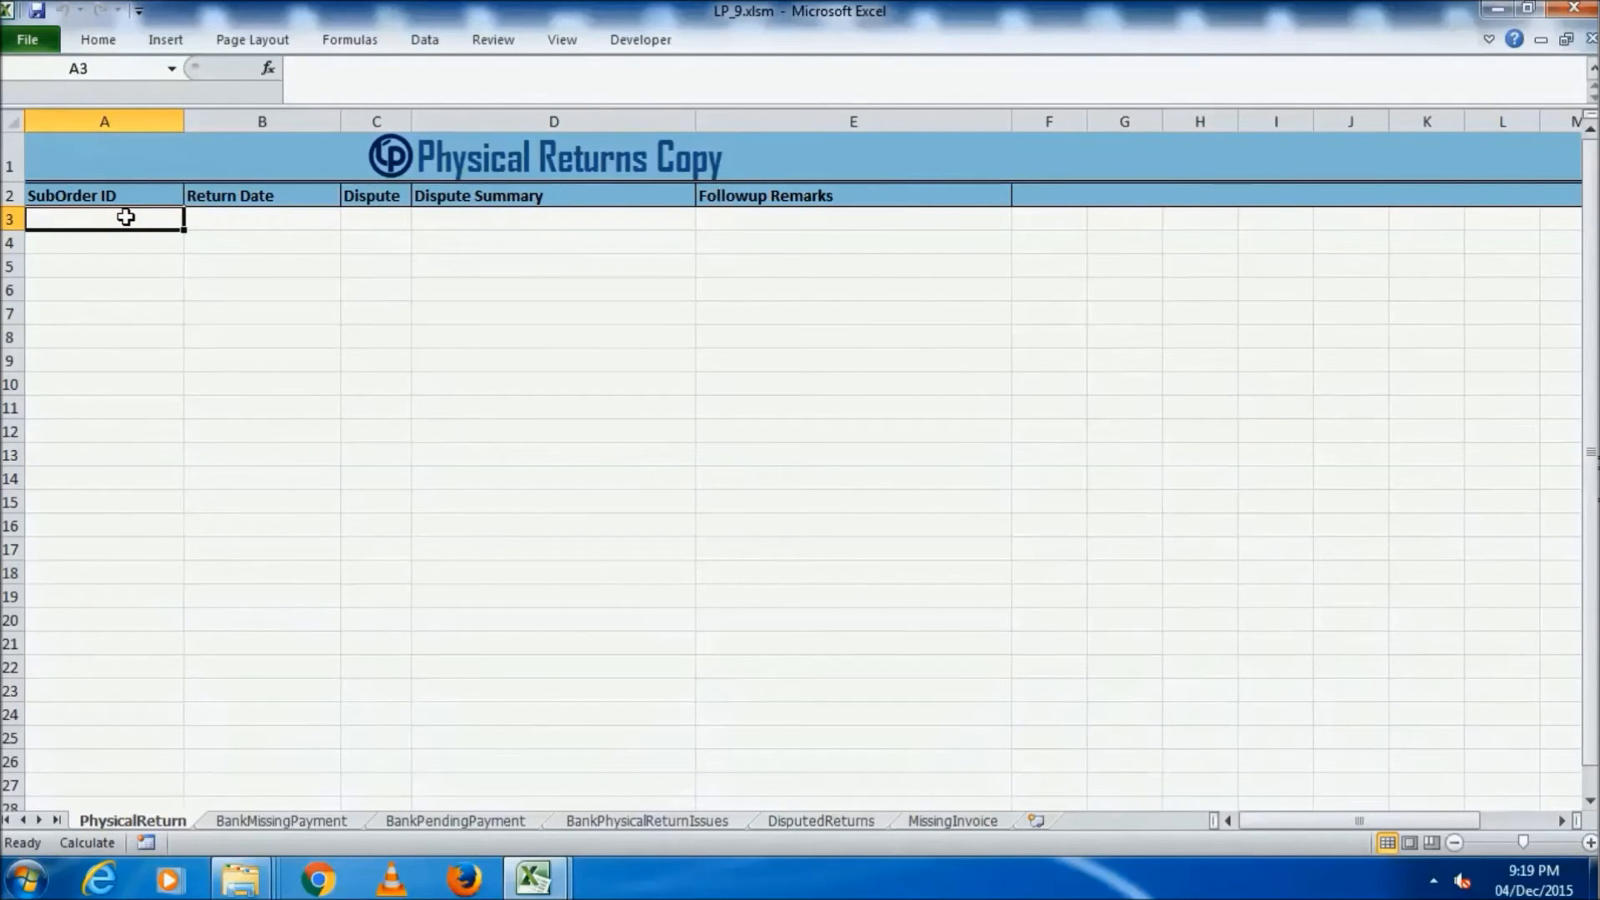
type("14200")
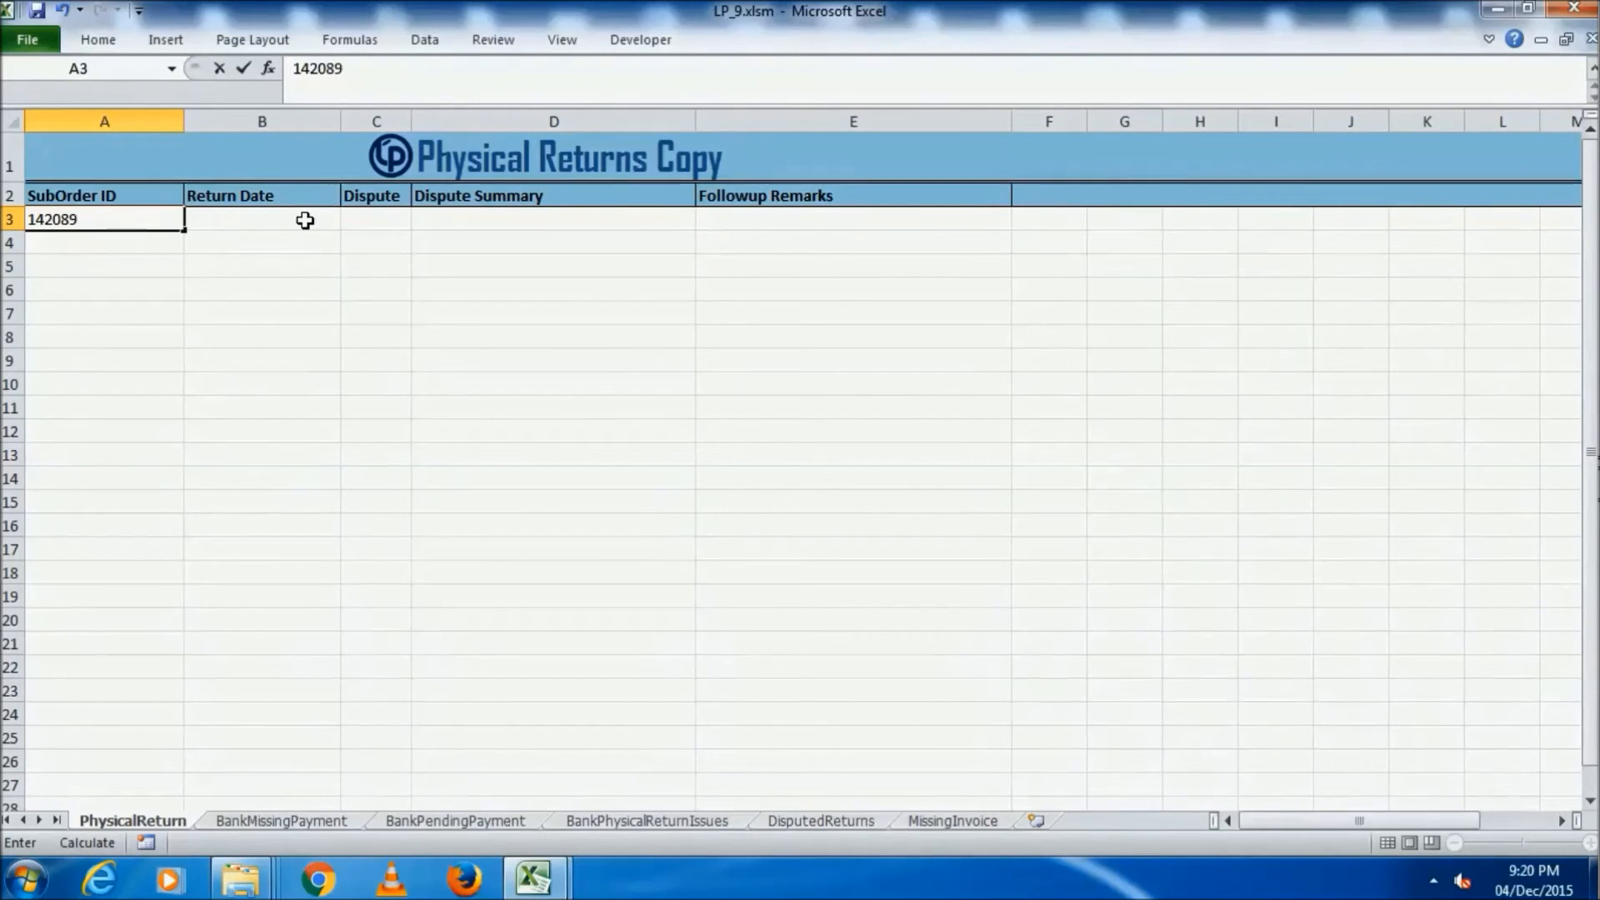
left_click(258, 222)
type("01-Jan_2015")
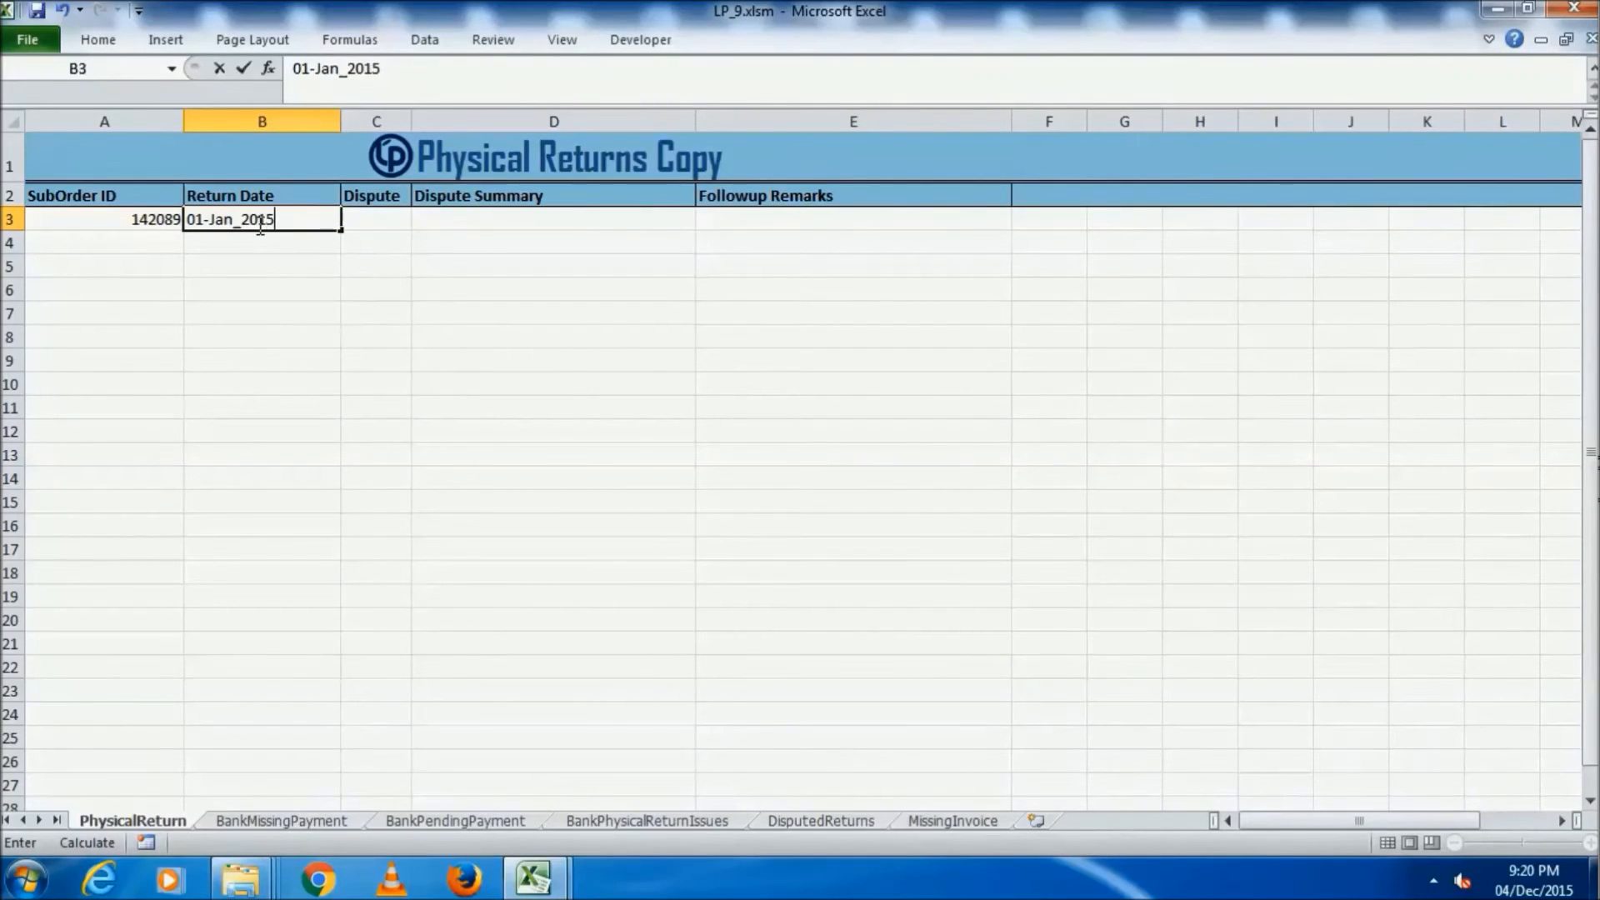
key("Return")
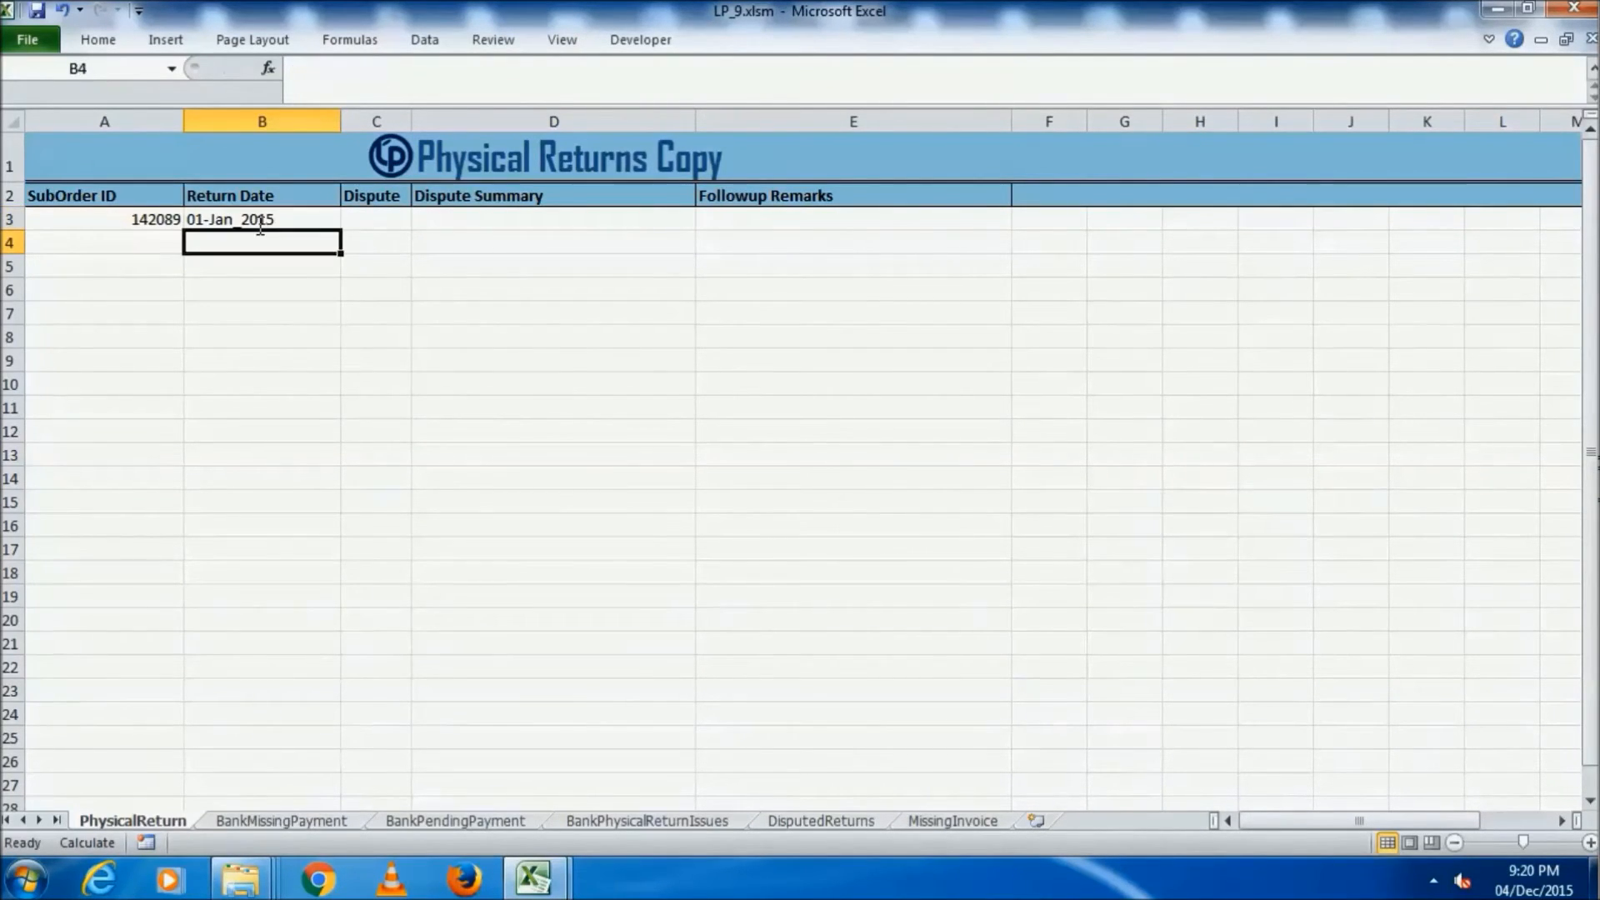
- Set the Dispute value of the first physical return record to Y
left_click(361, 217)
left_click(422, 220)
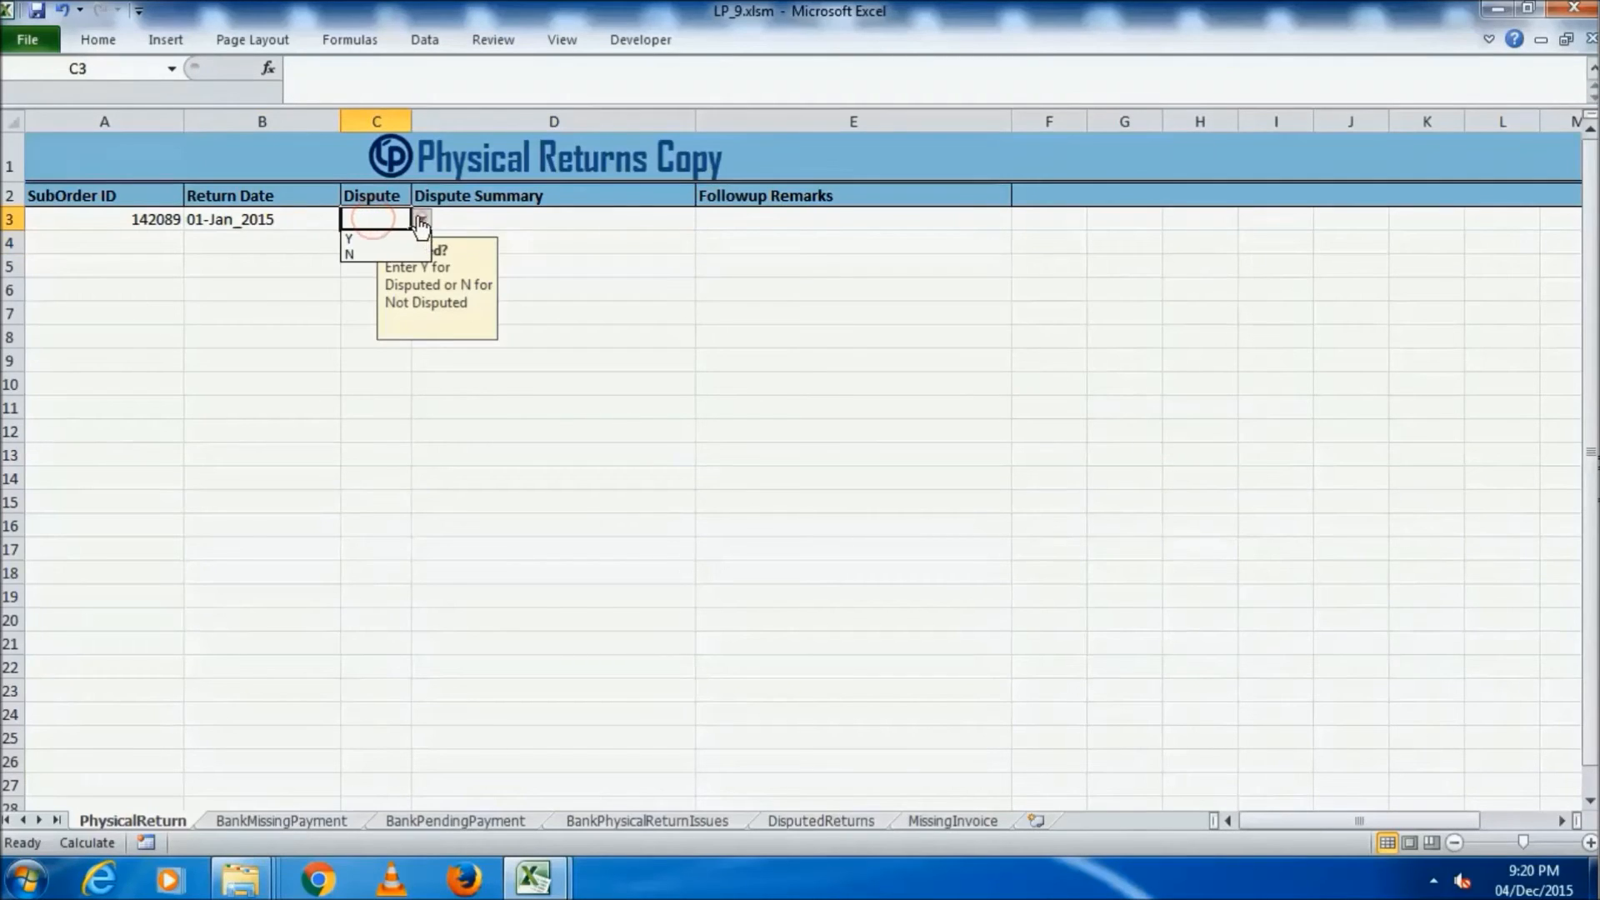
left_click(384, 240)
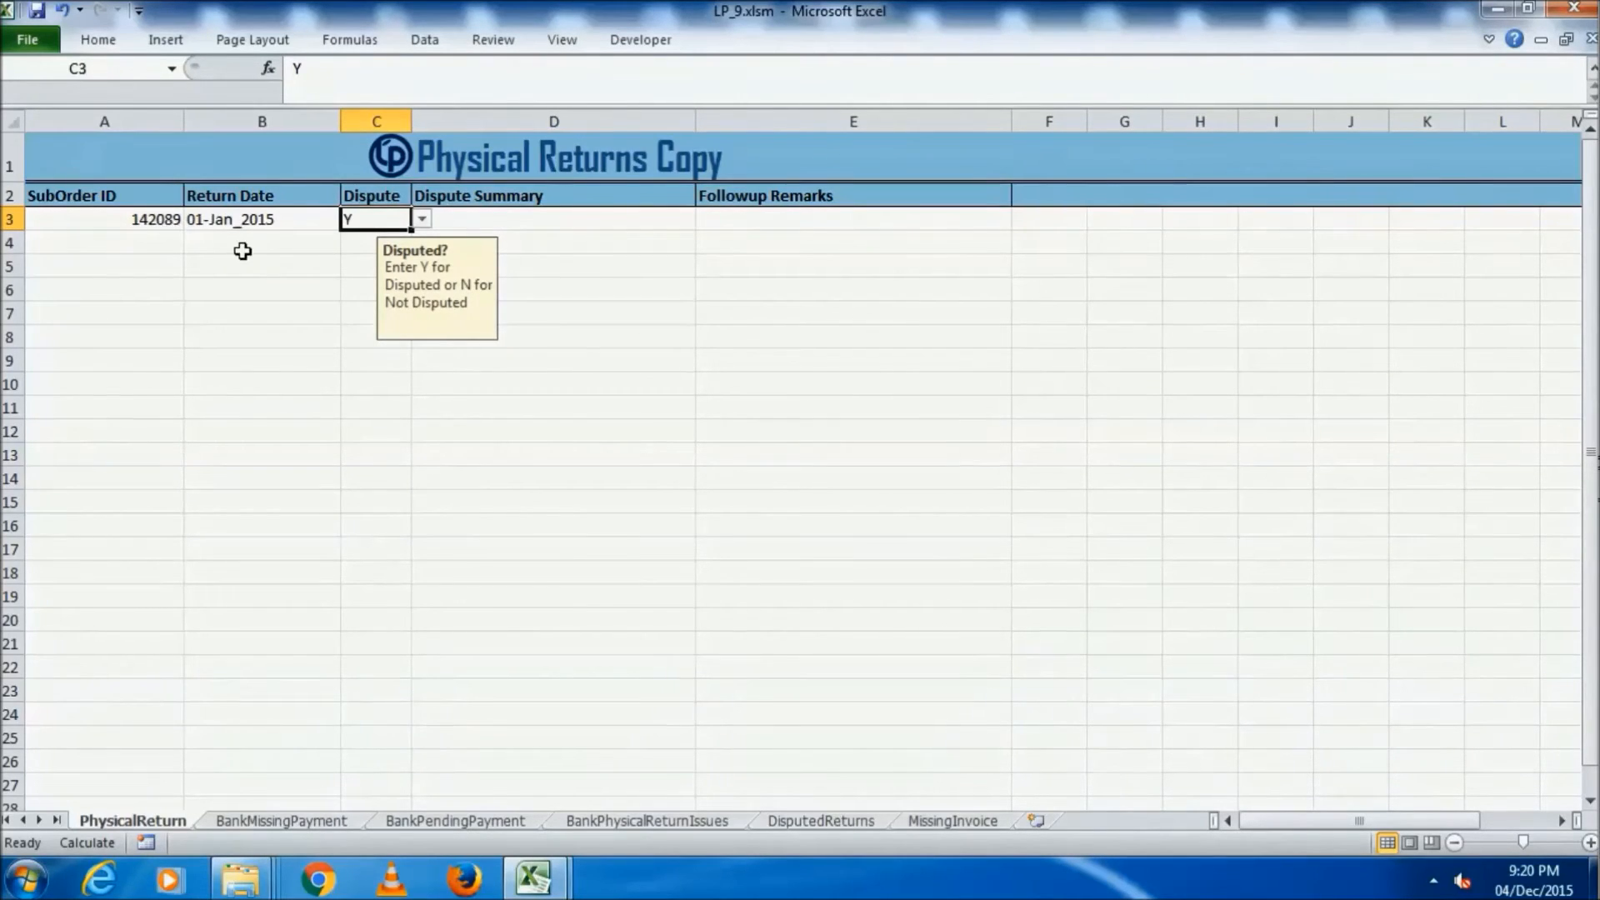
left_click(170, 239)
left_click(143, 261)
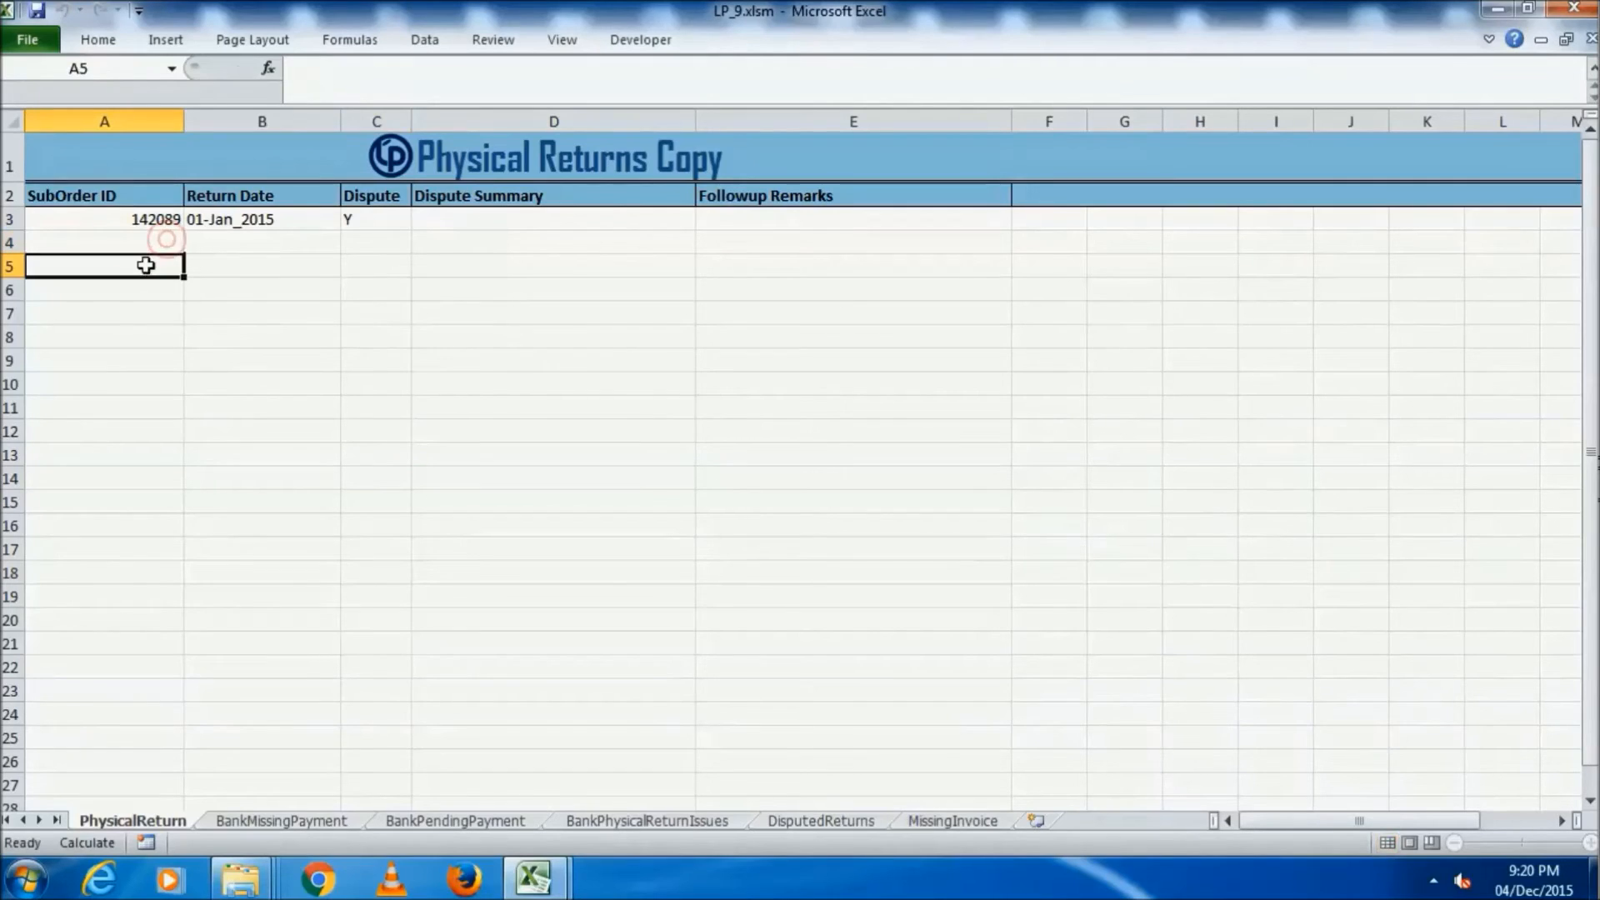
left_click_drag(140, 239, 323, 484)
left_click(219, 523)
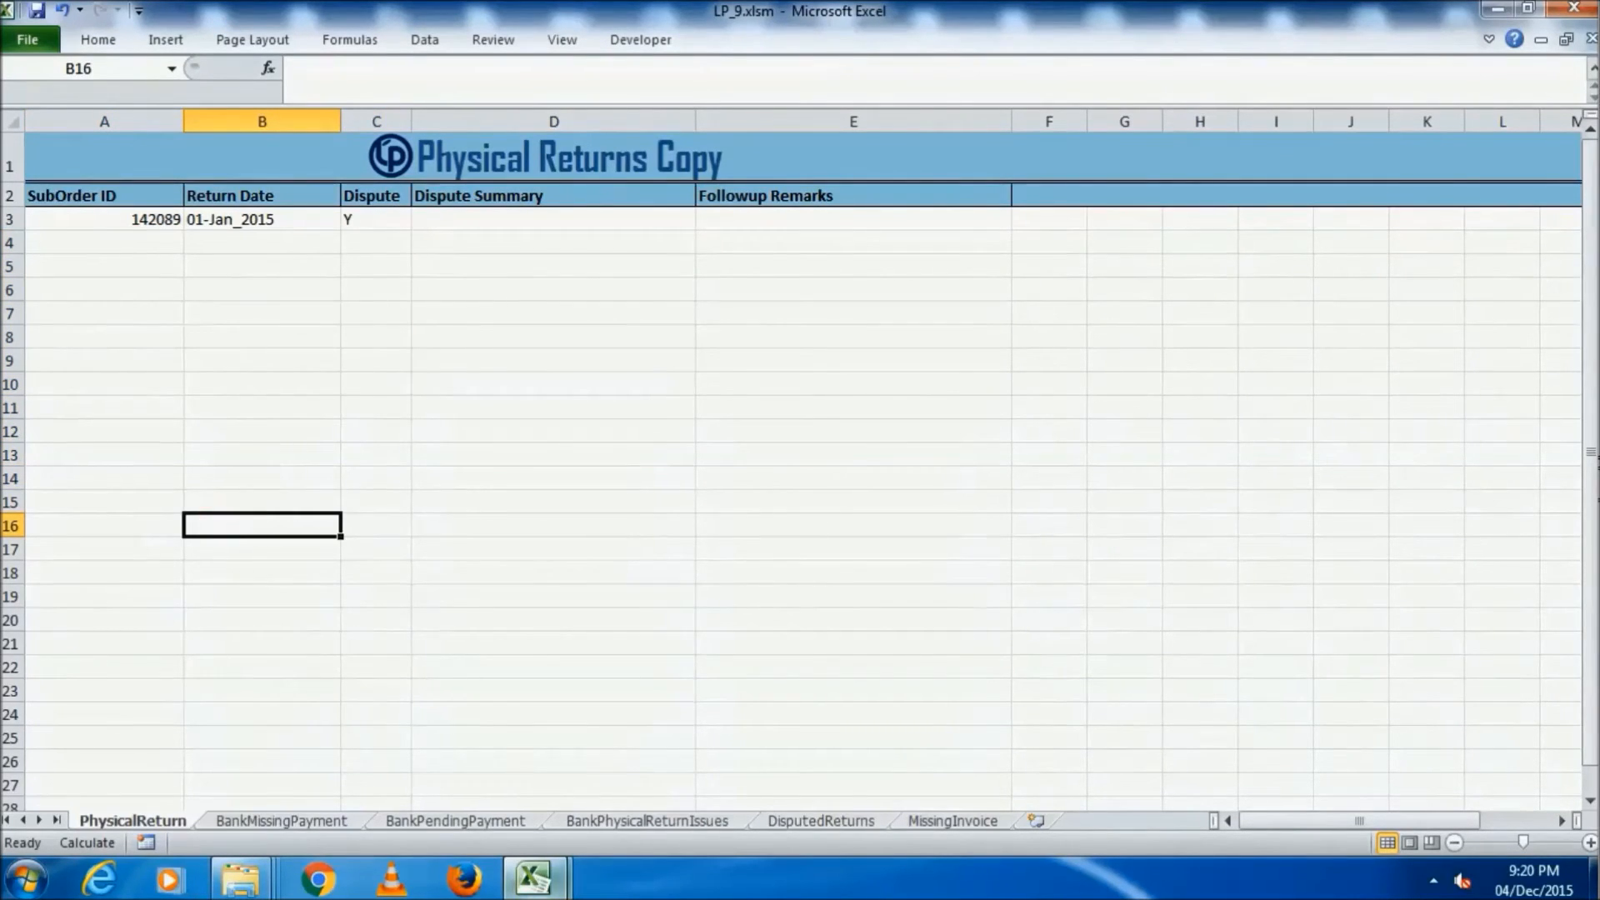
- Return to the dashboard in LP_9Main.xlsm, run the Physical Returns Issue process and dismiss its message
mouse_move(533, 877)
left_click(416, 788)
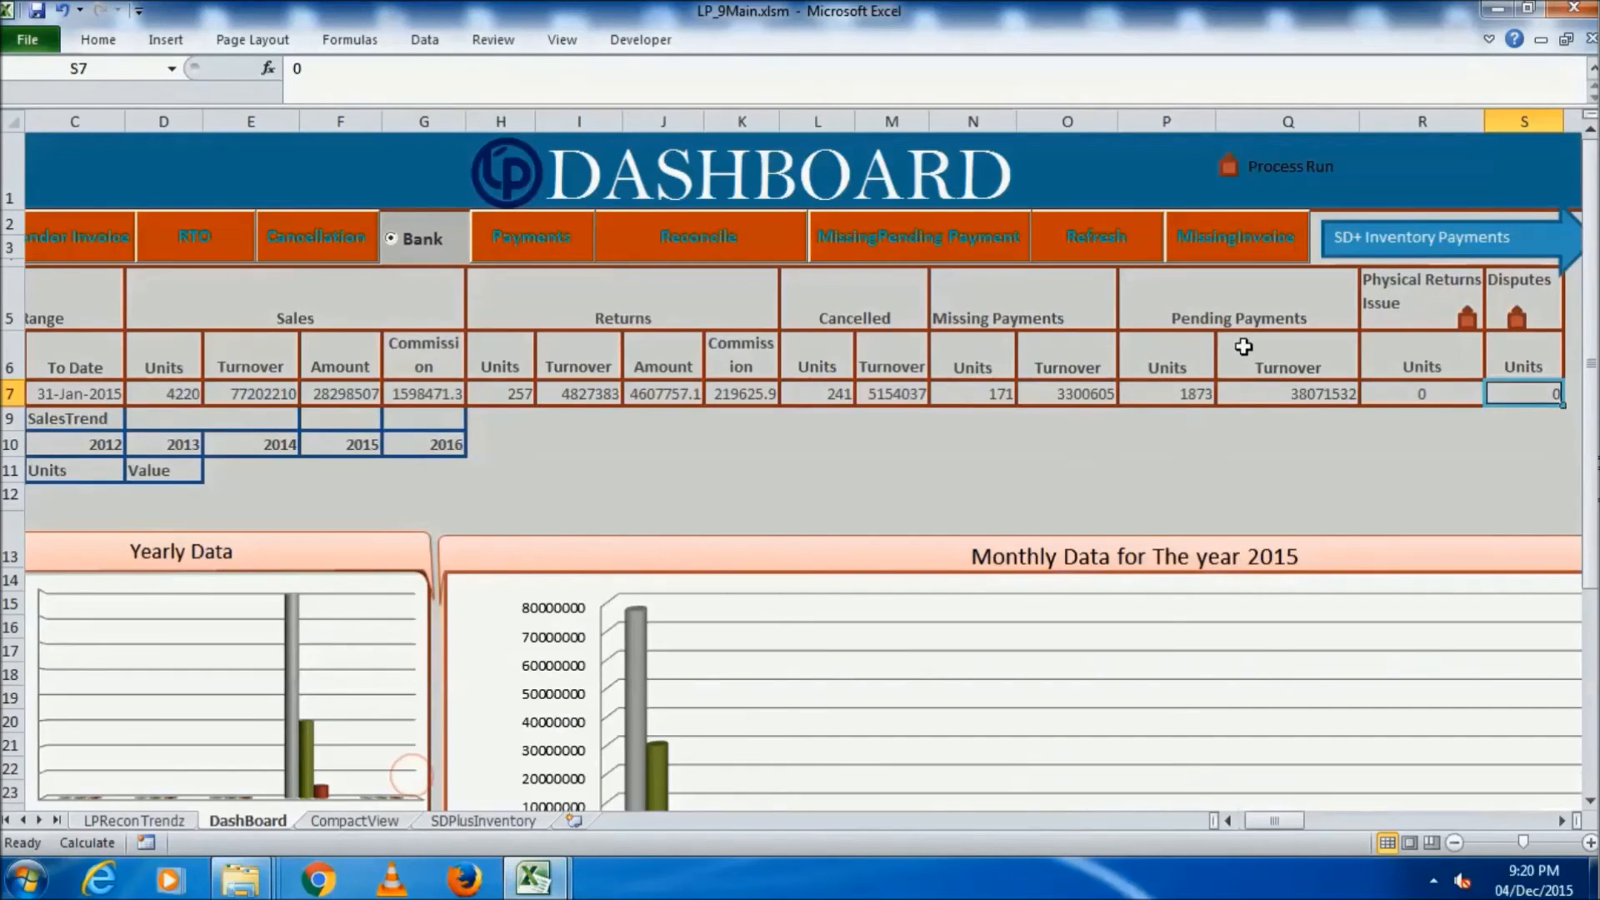
left_click(1469, 321)
left_click(818, 504)
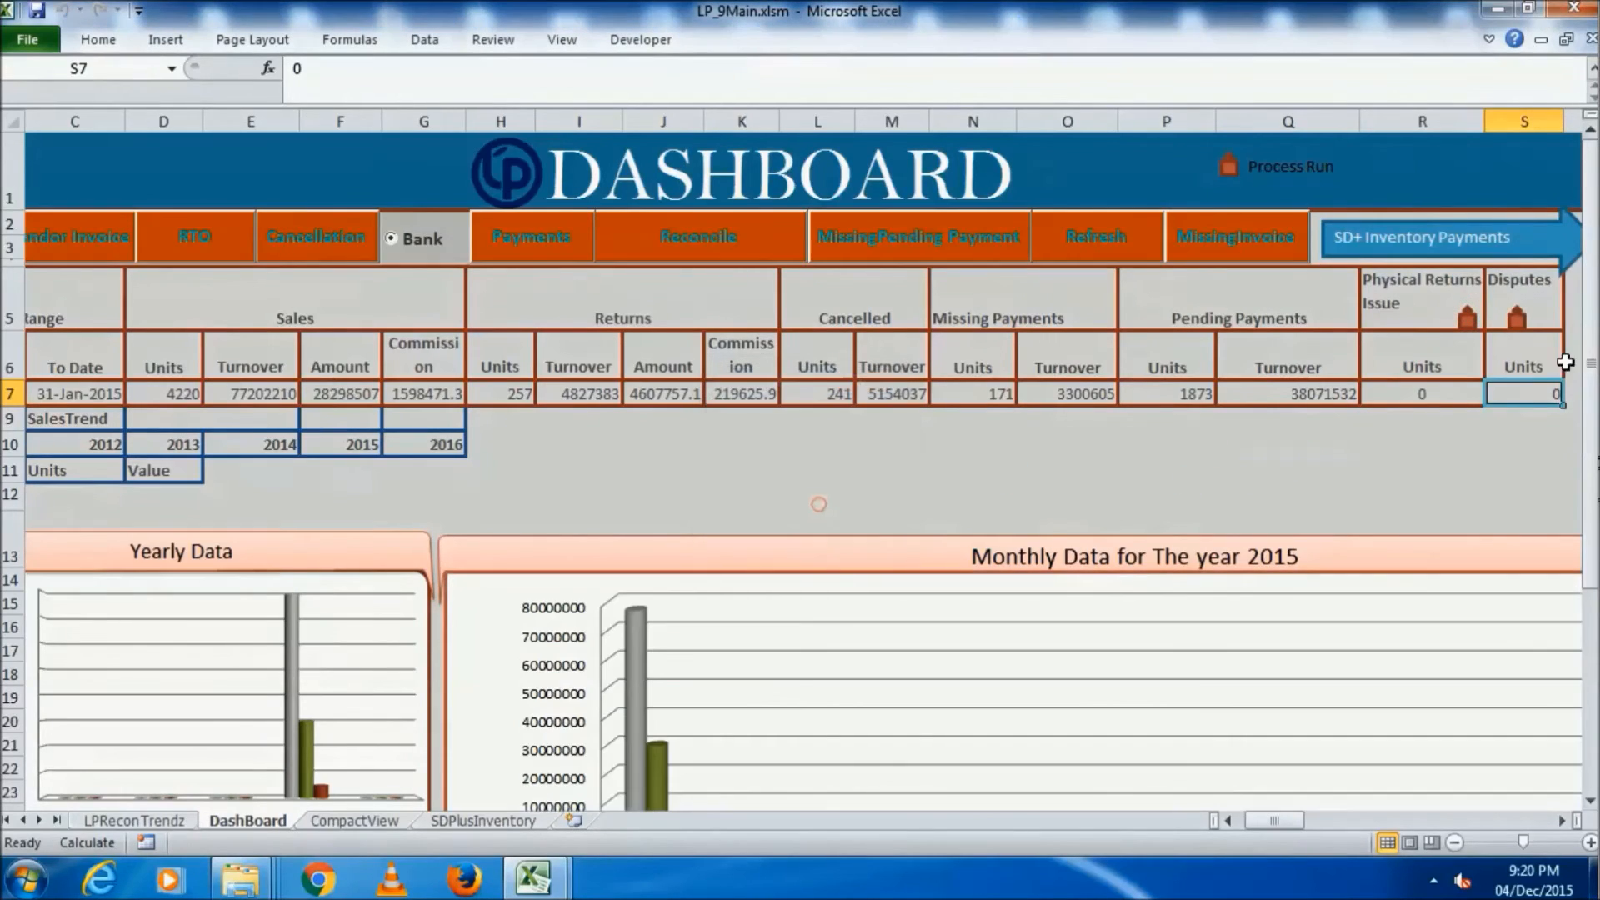
- Run the Disputes process, update the dashboard data and check the physical returns issue and dispute units
left_click(1530, 327)
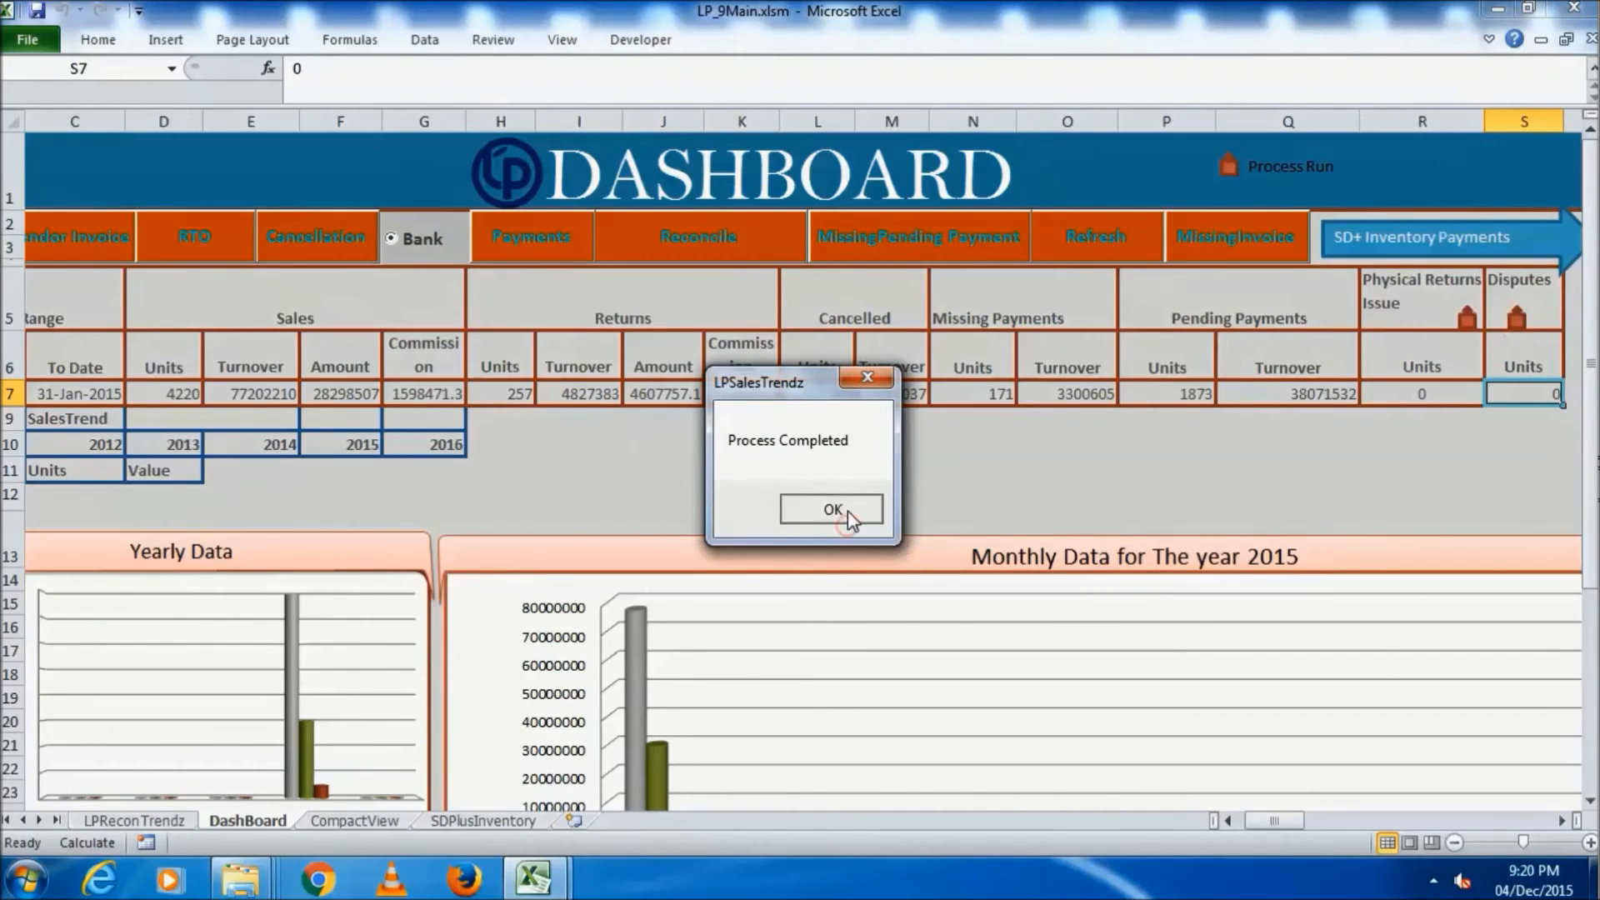
left_click(847, 511)
left_click(778, 504)
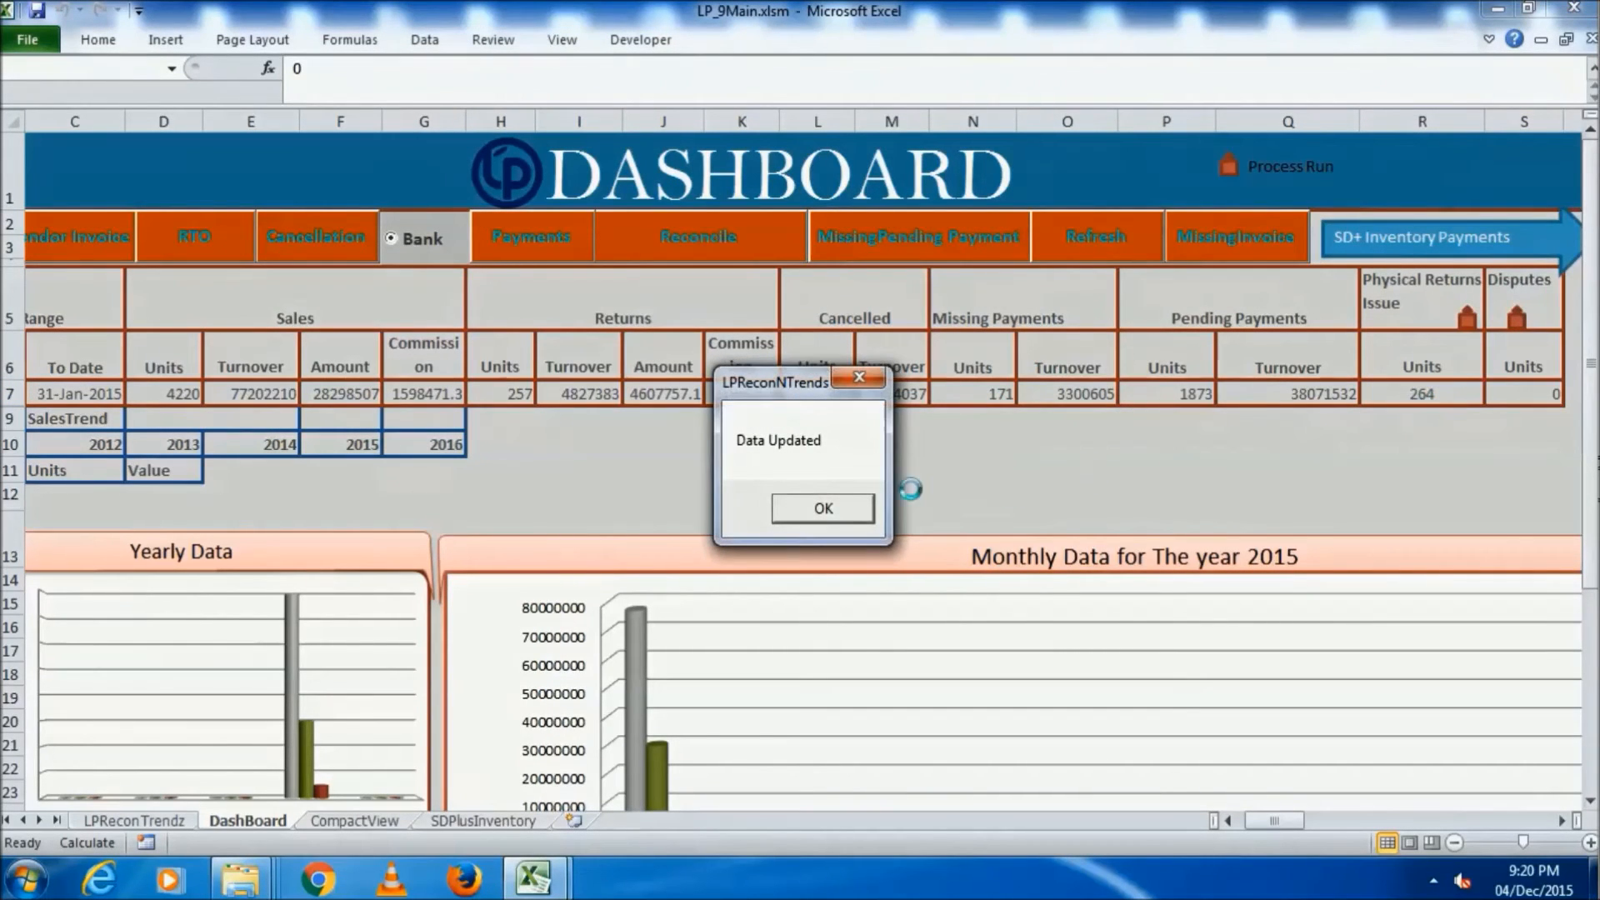
left_click(825, 509)
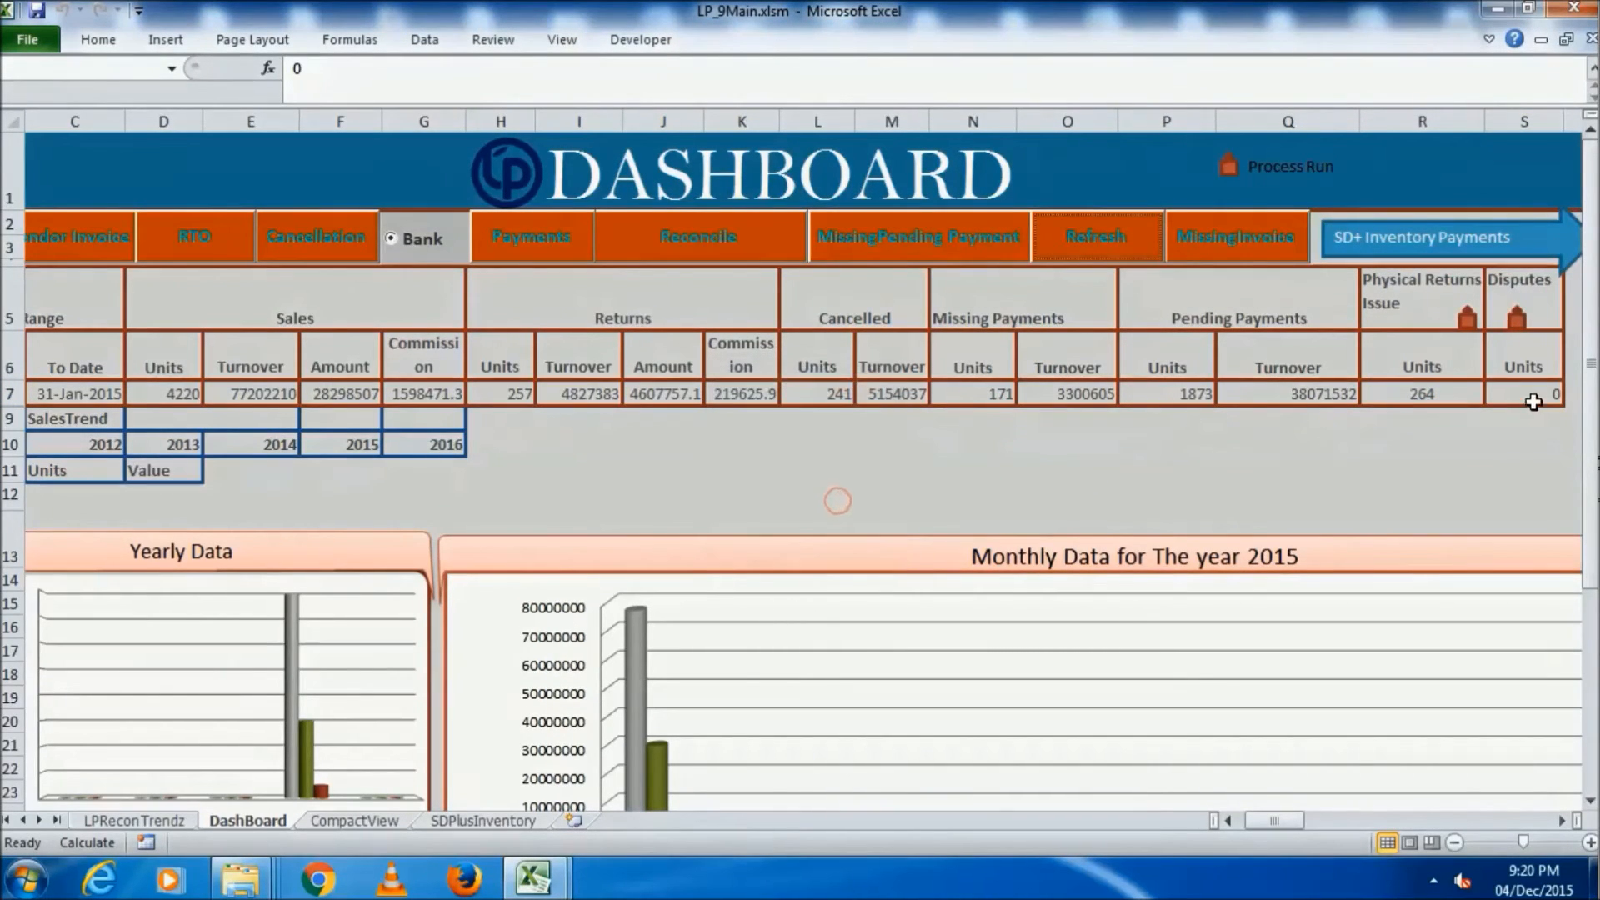
left_click(1427, 399)
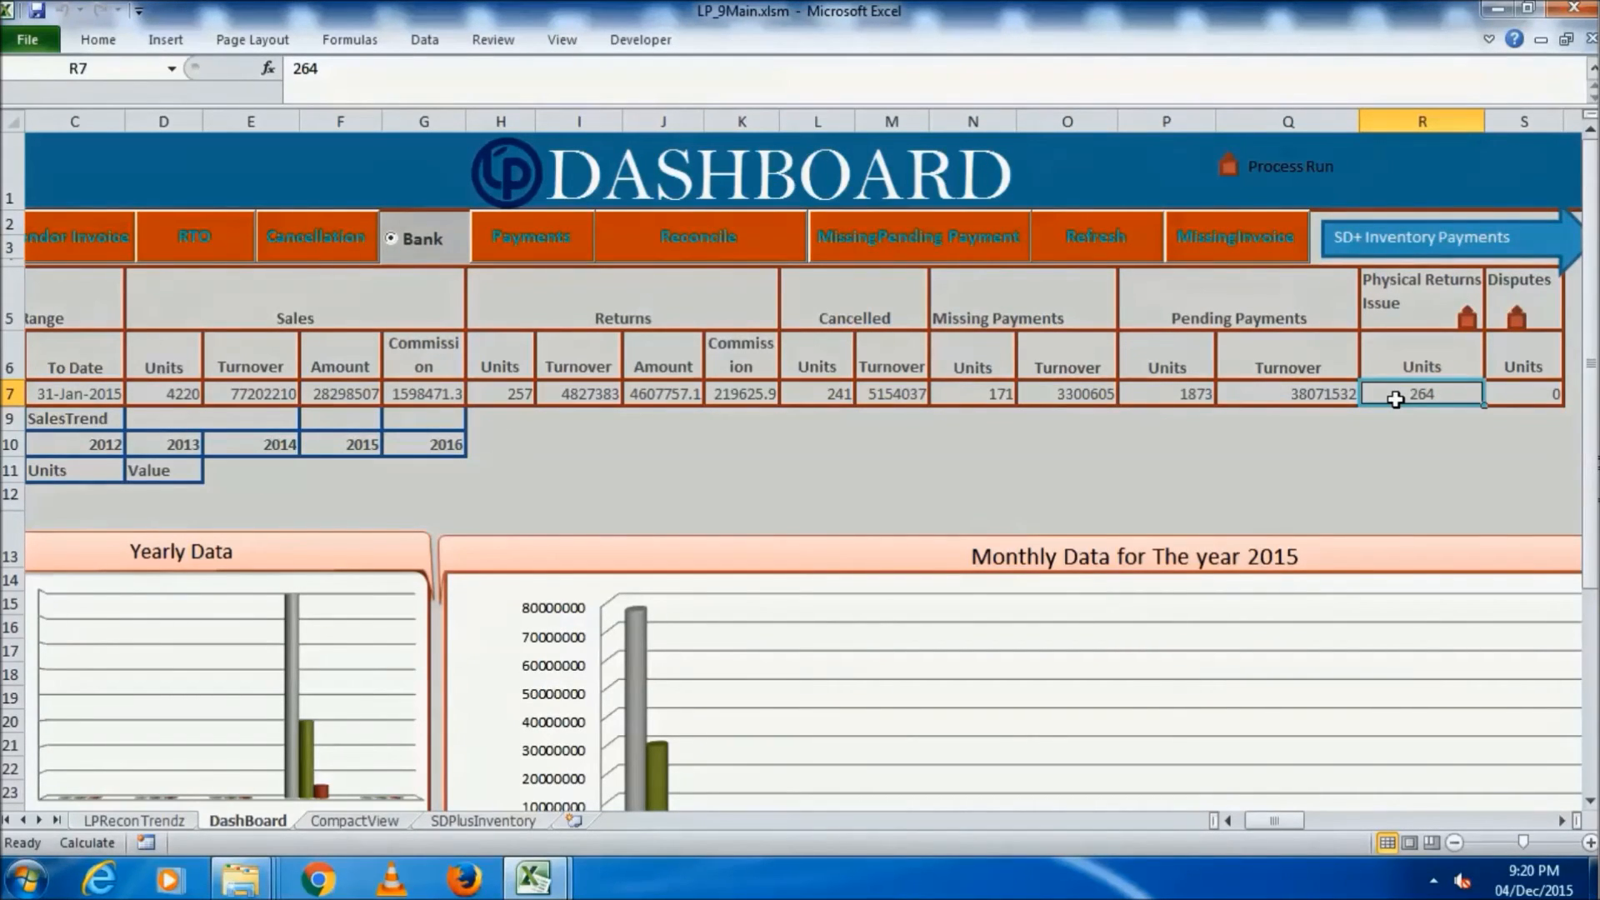
left_click(1513, 400)
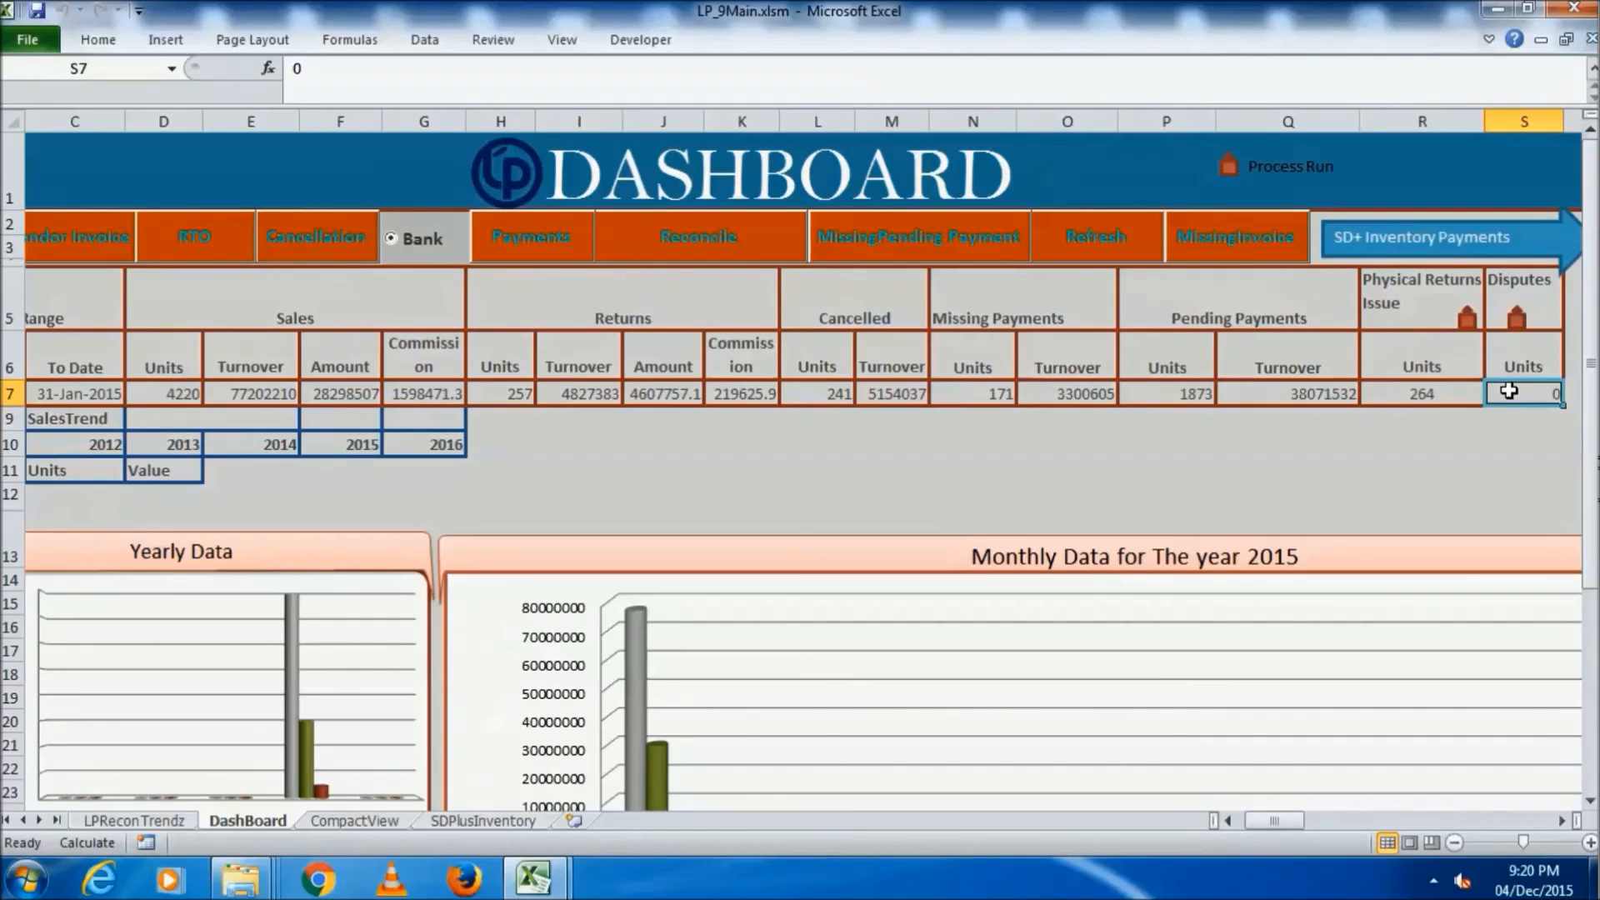
- Open the SDPlusInventory sheet and examine the SD+ ASR, SKU code, inventory and date of its record
left_click_drag(1275, 821, 1258, 823)
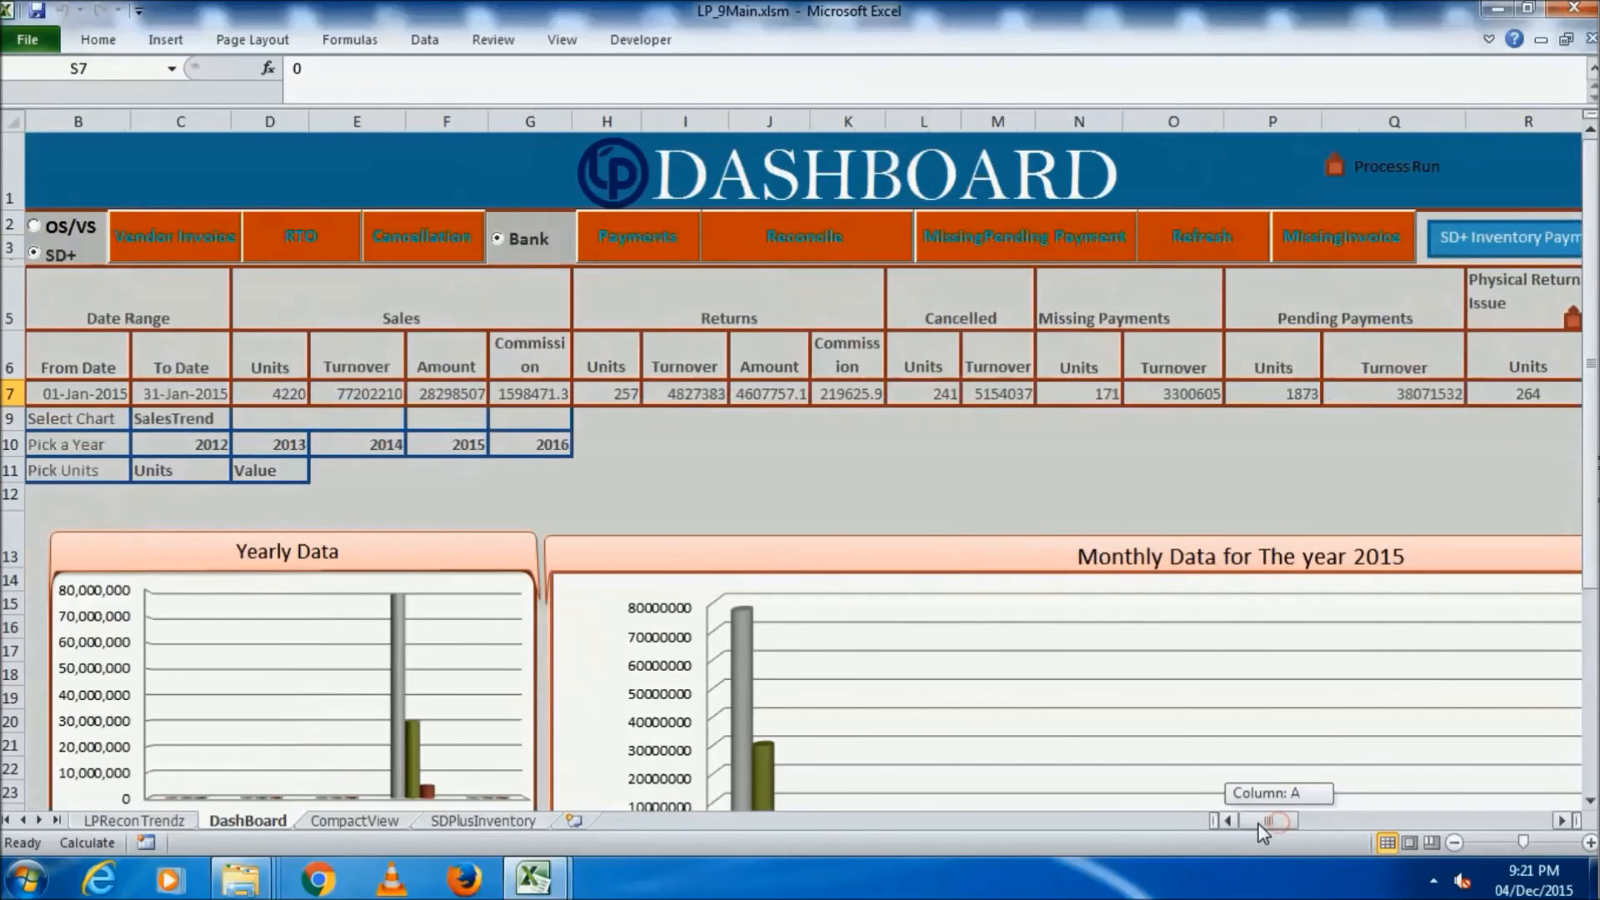
left_click(384, 443)
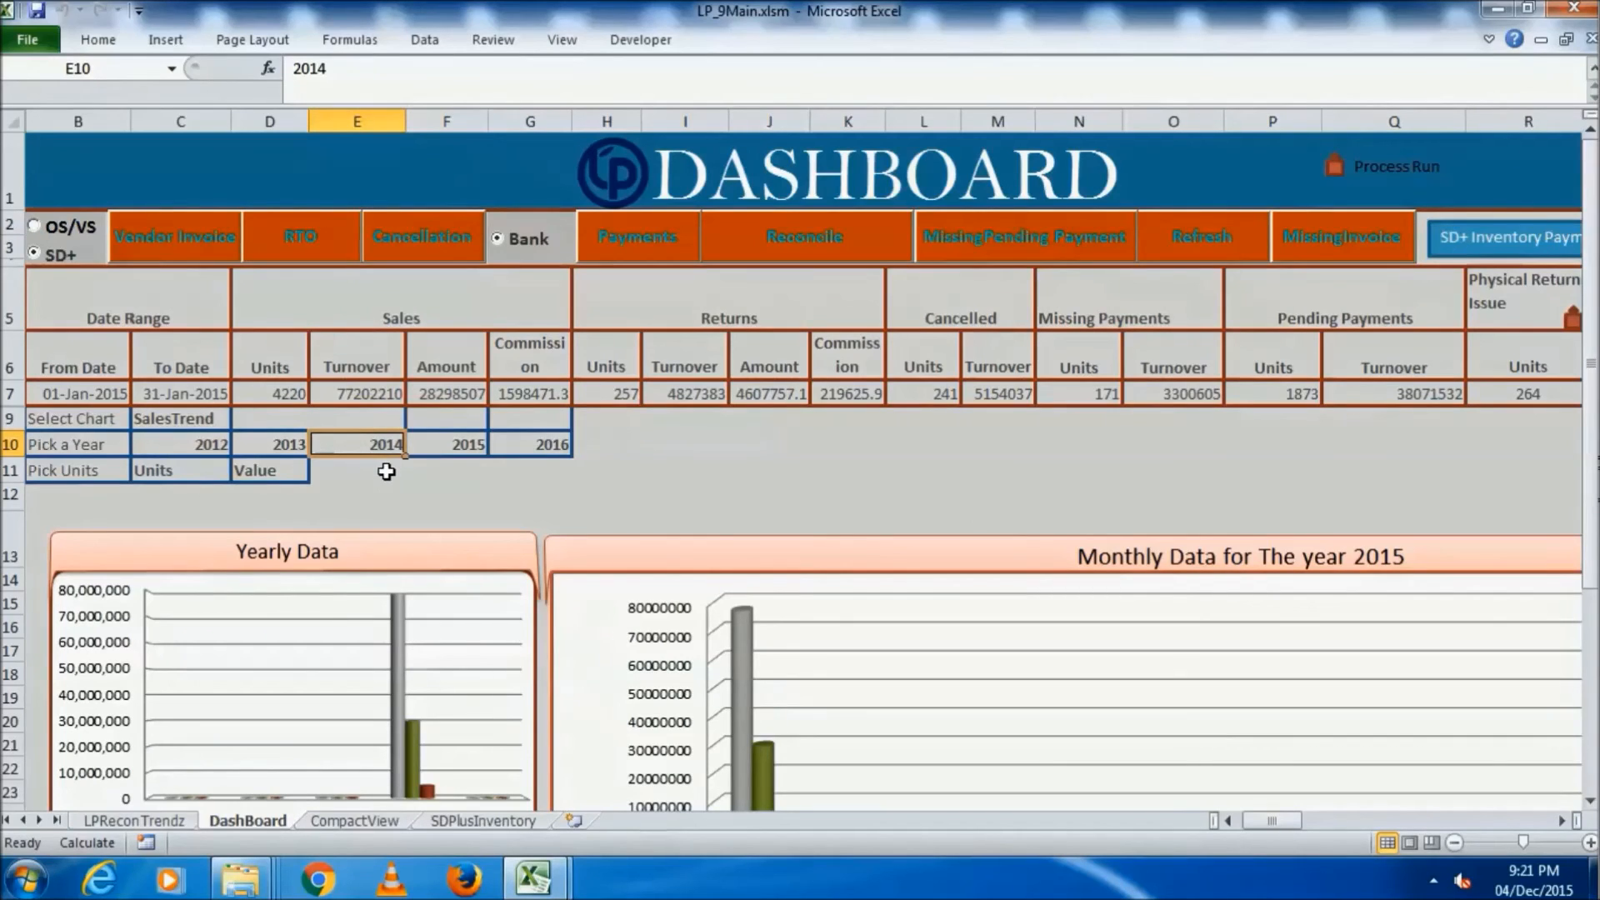
left_click(483, 821)
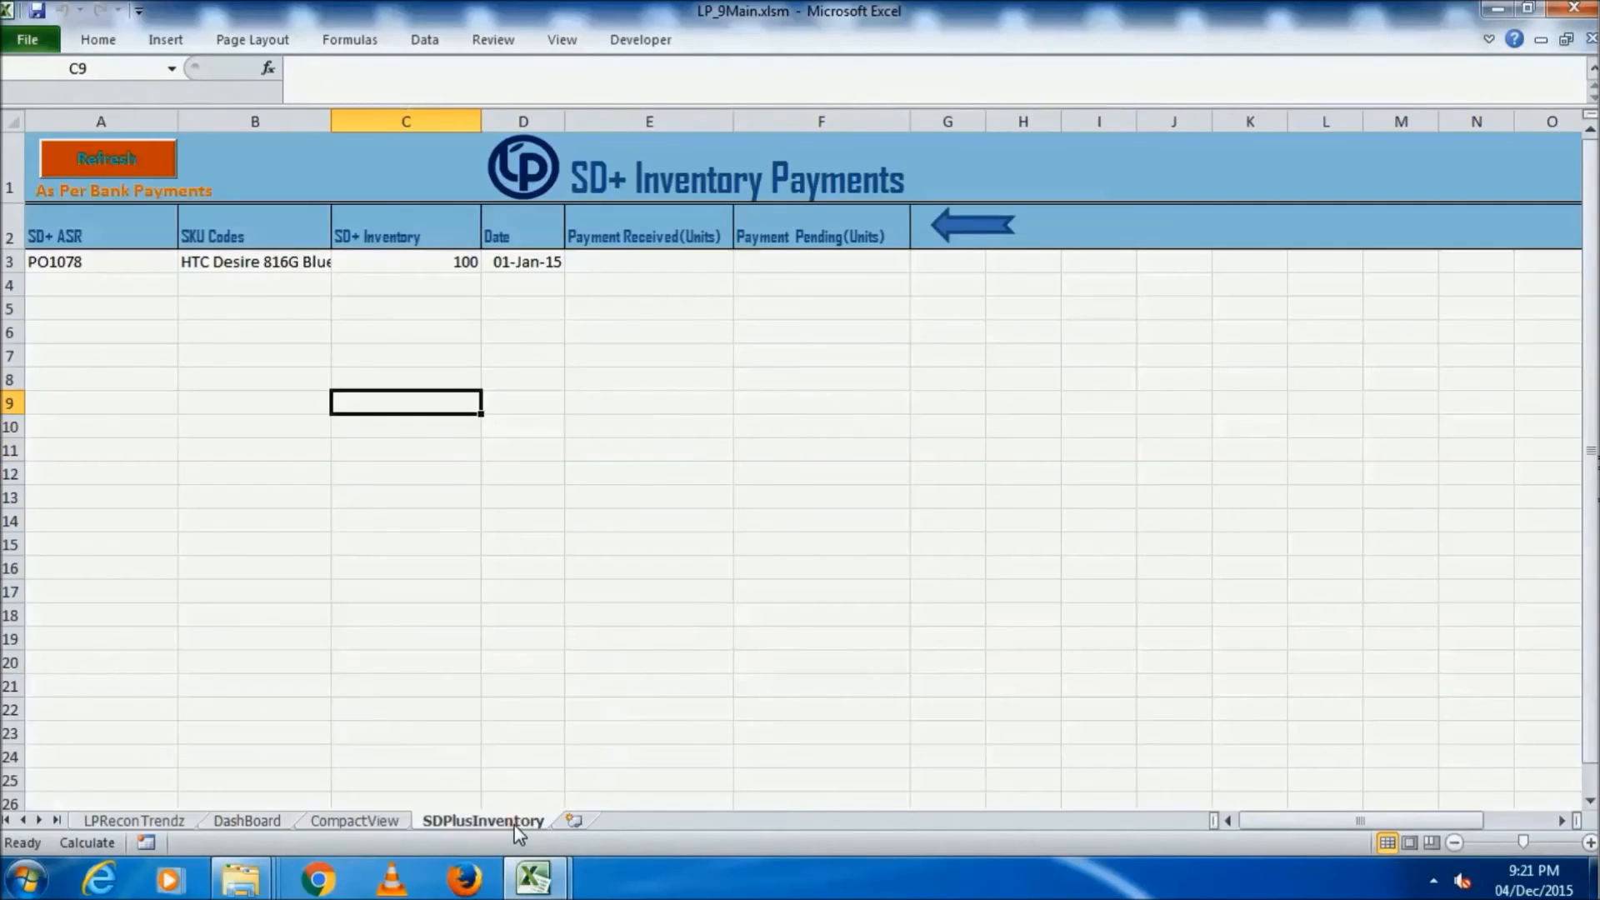
left_click(97, 265)
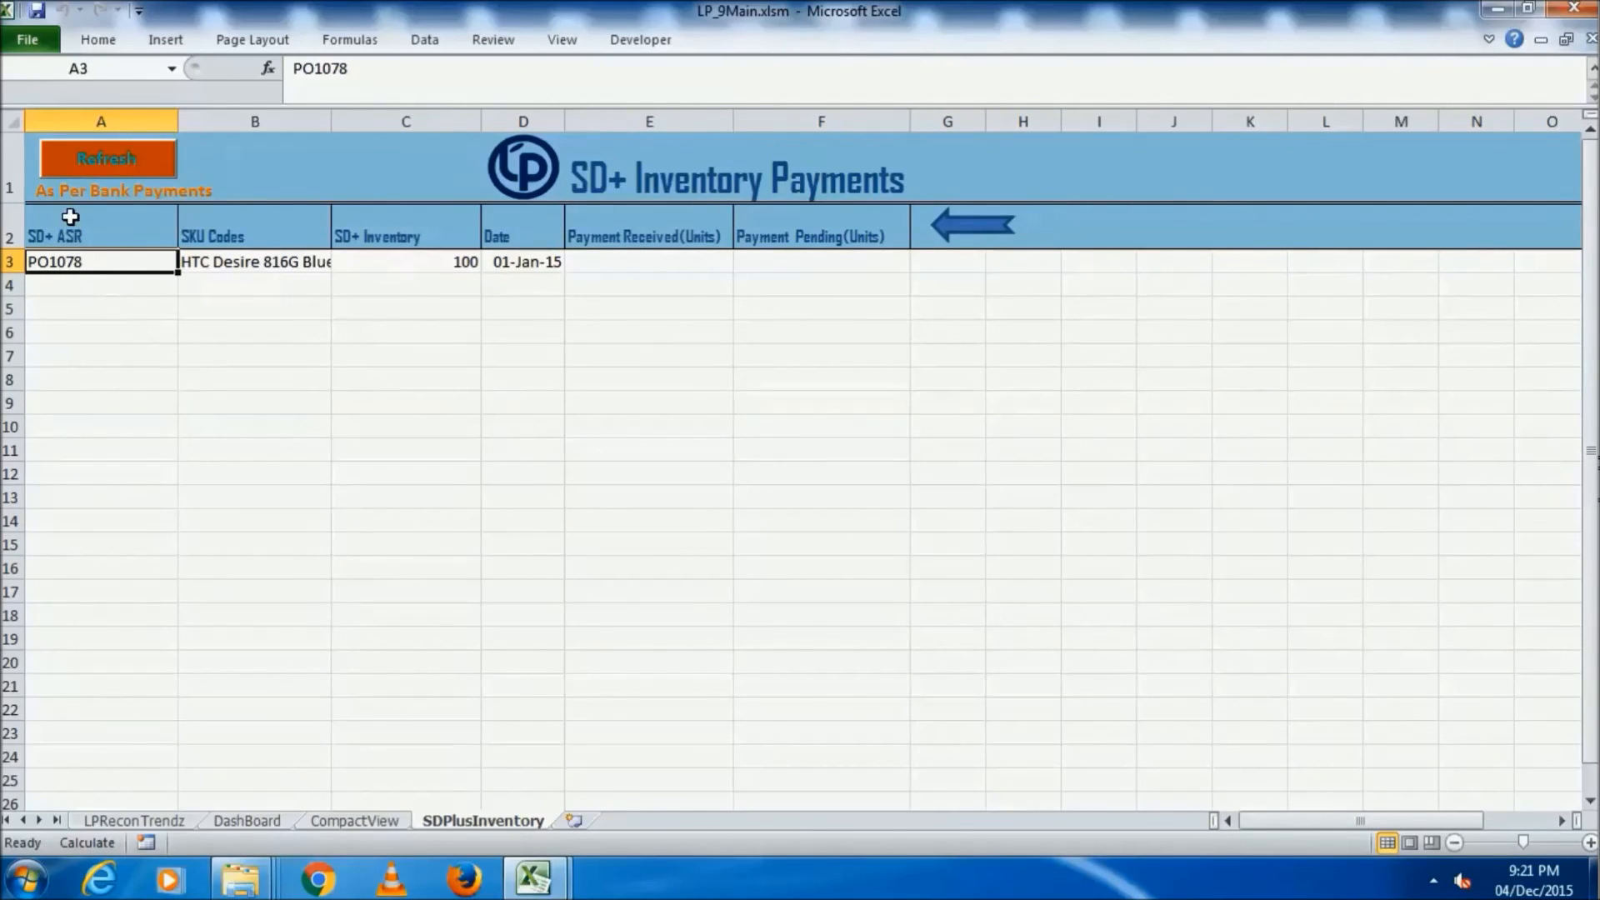
left_click(263, 266)
left_click(425, 264)
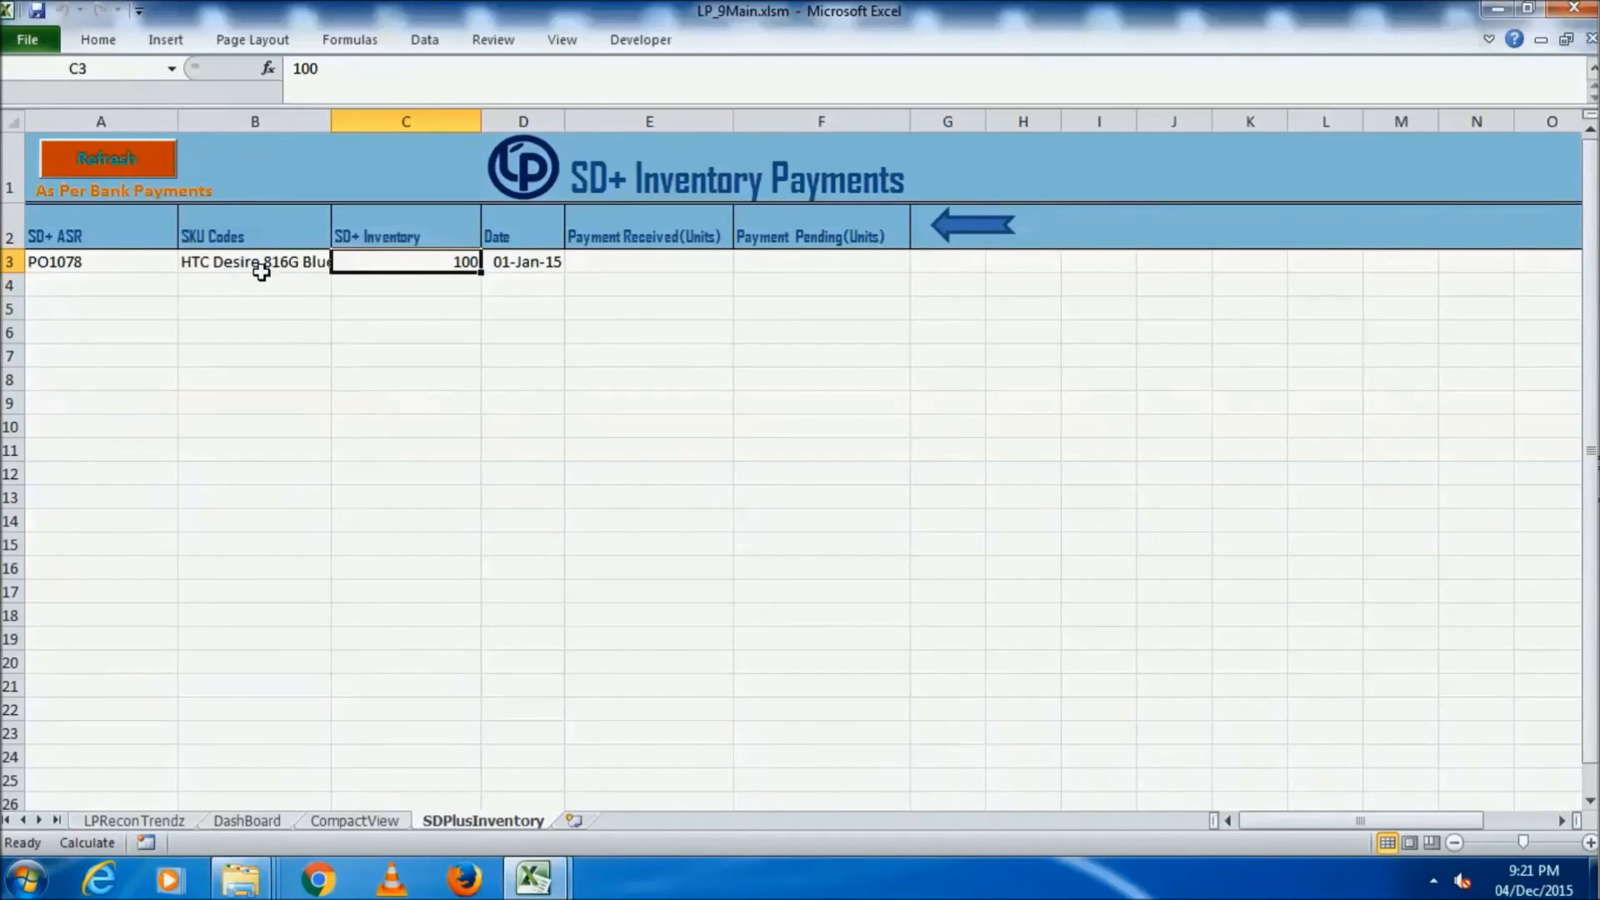
key("Right")
key("Right")
left_click(248, 302)
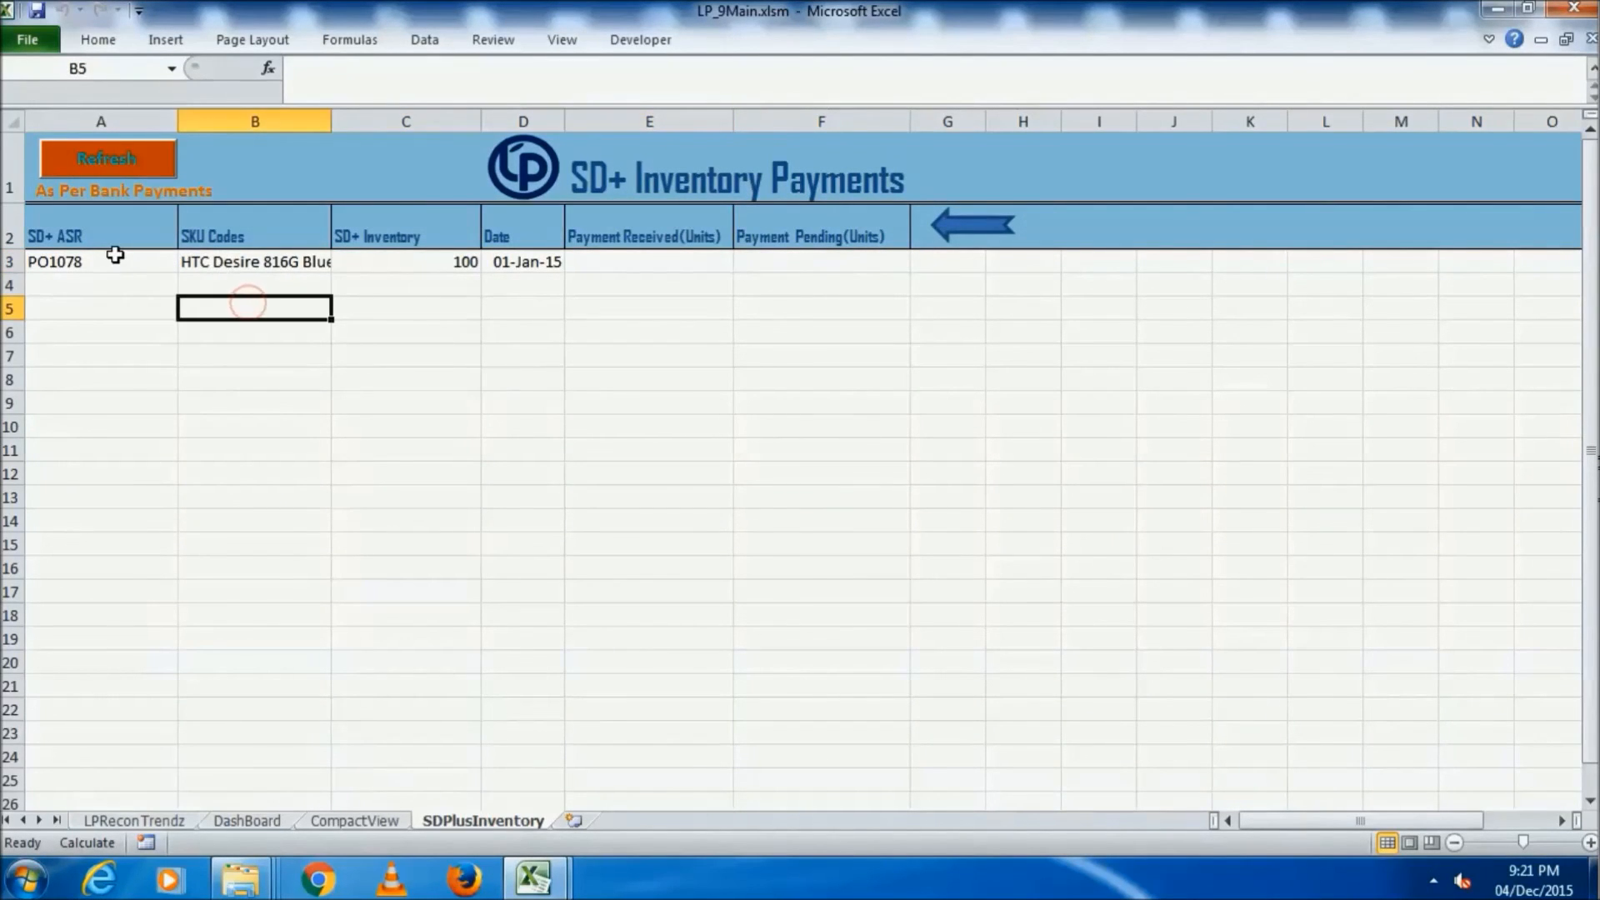
- Refresh the SD+ inventory payments and check the payment received and payment pending units
left_click(126, 160)
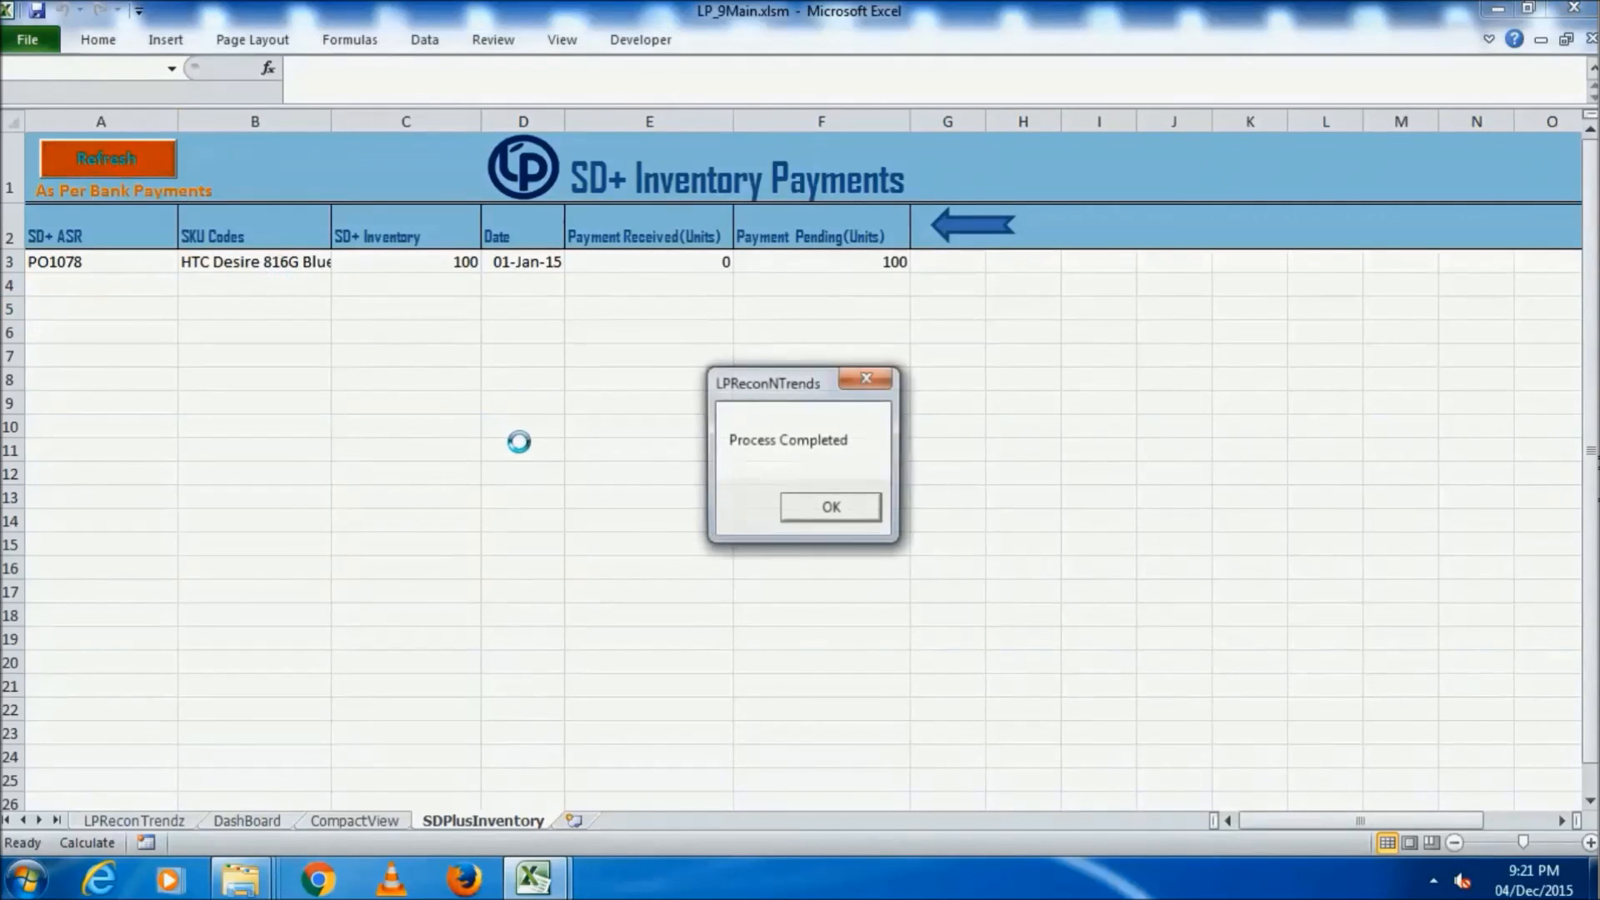
left_click(788, 512)
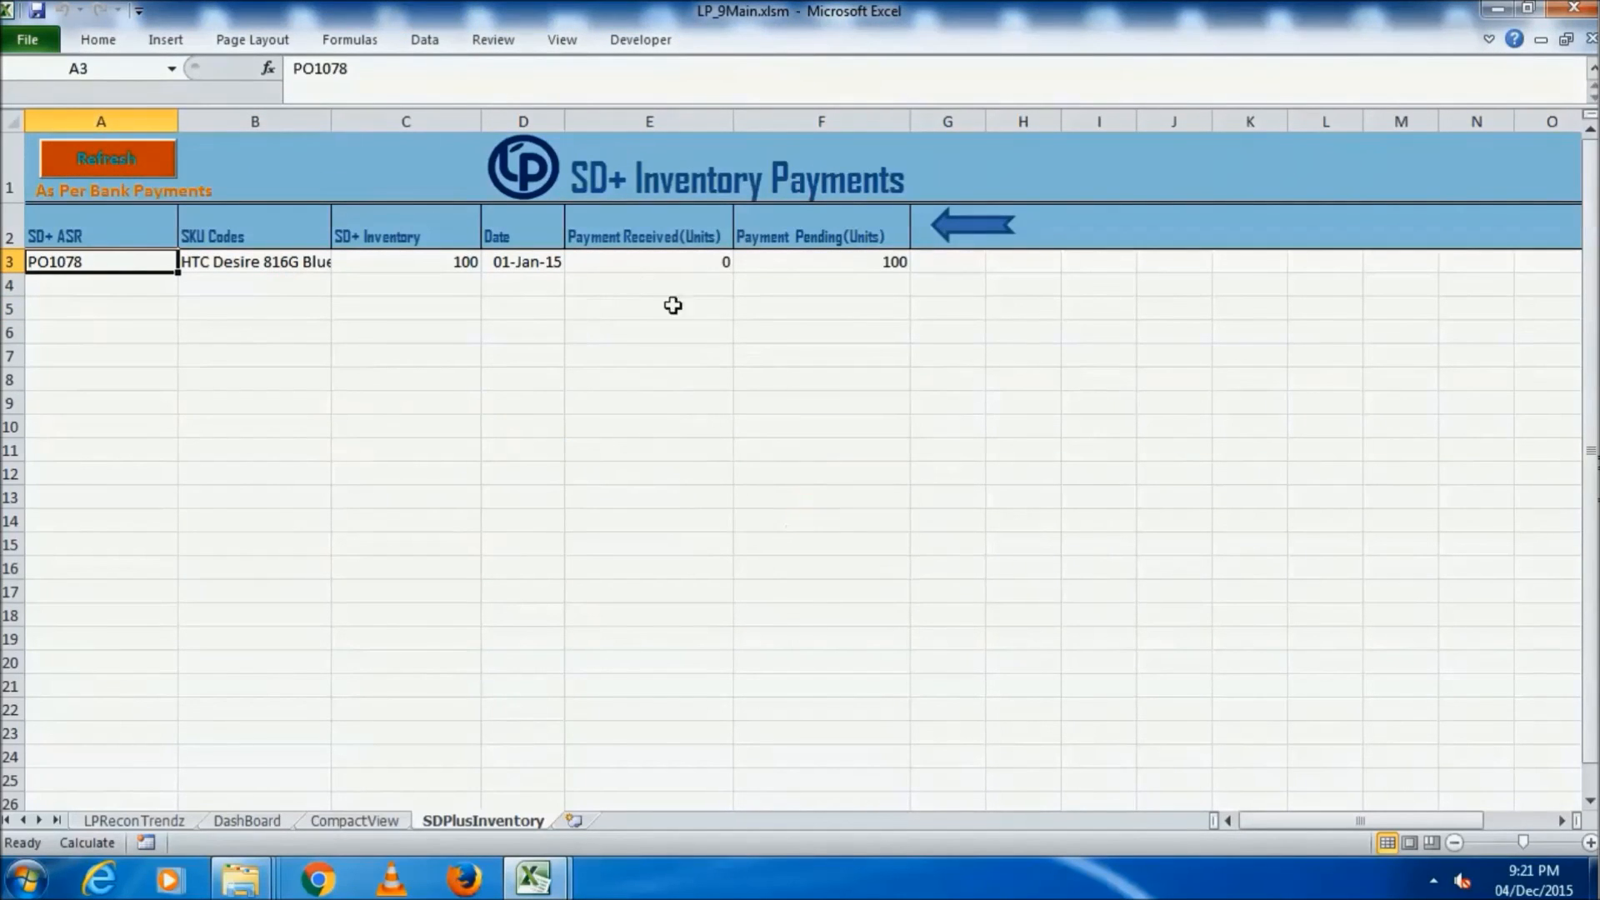
left_click(661, 265)
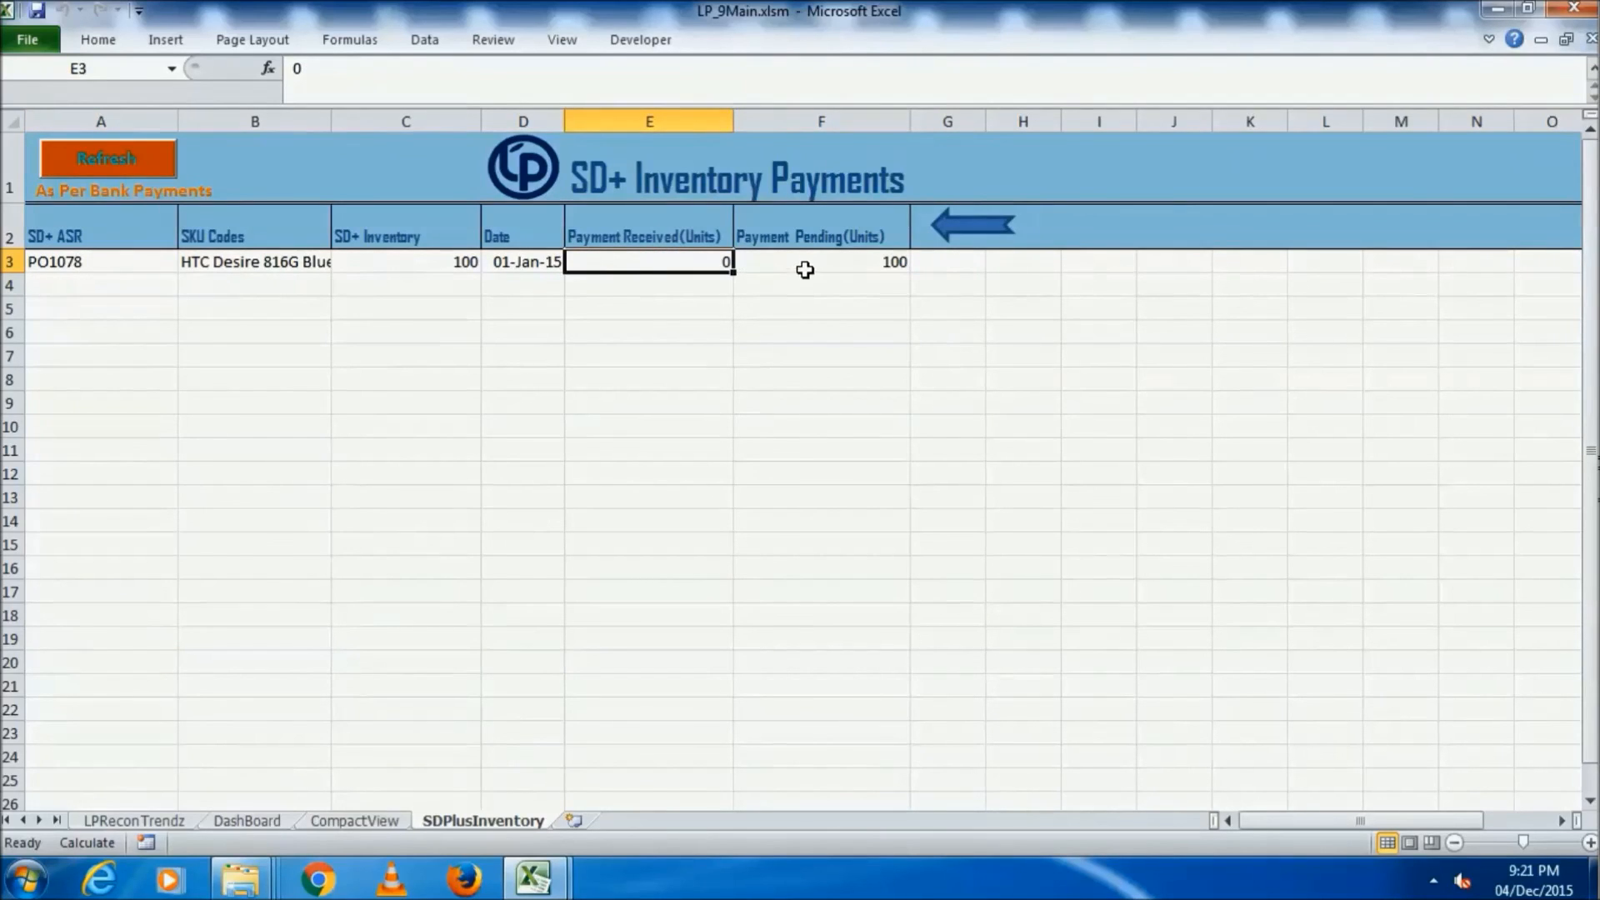
left_click(830, 264)
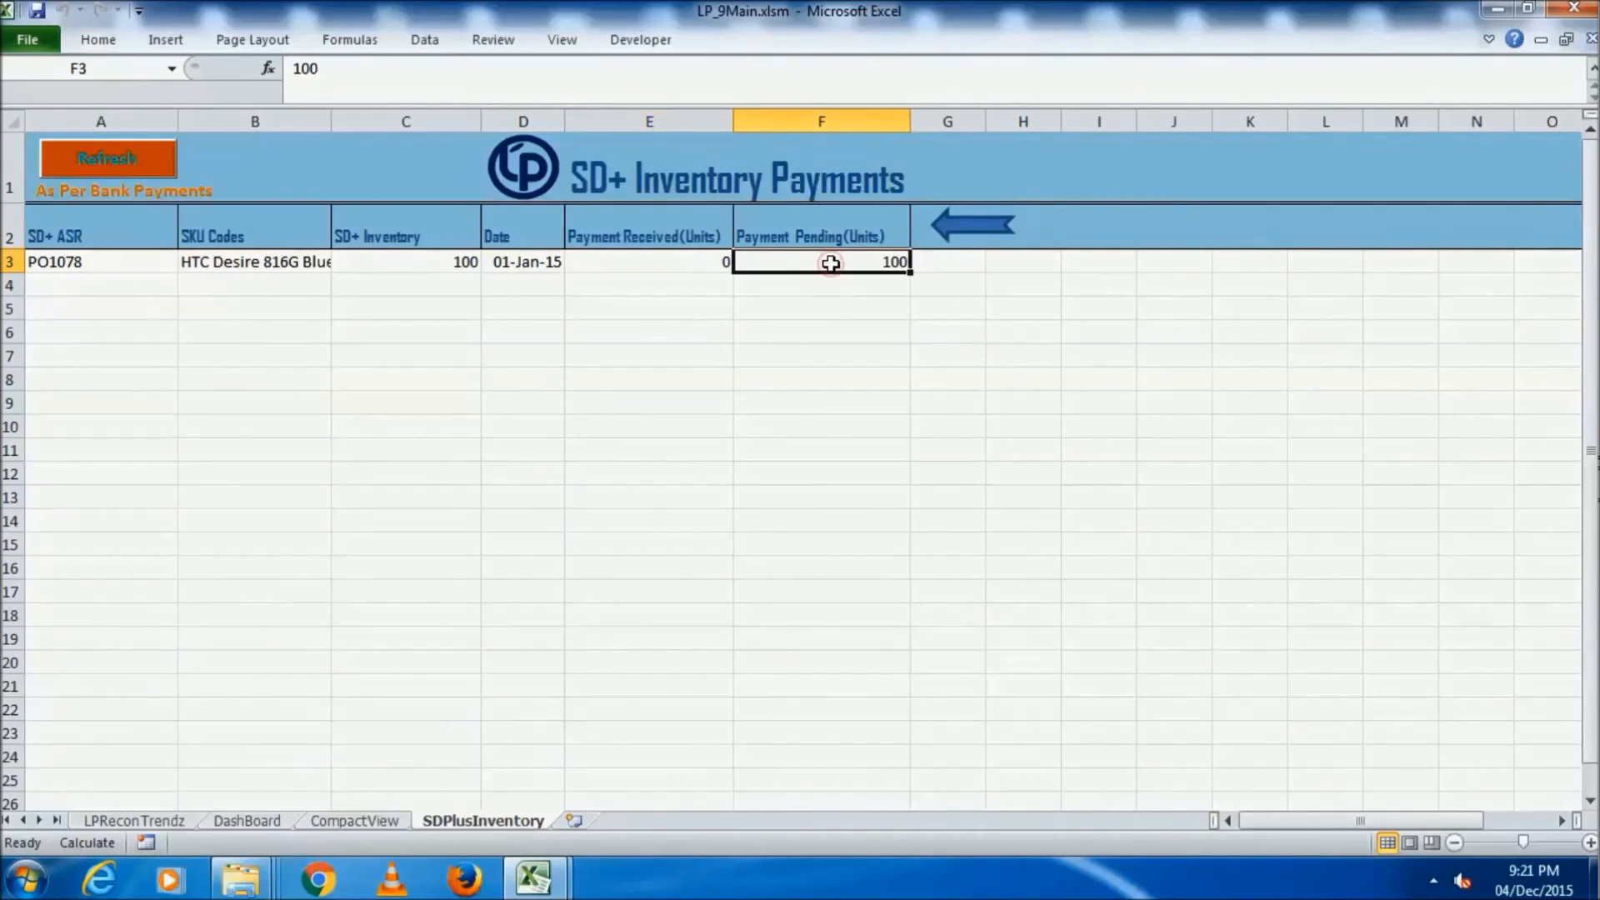